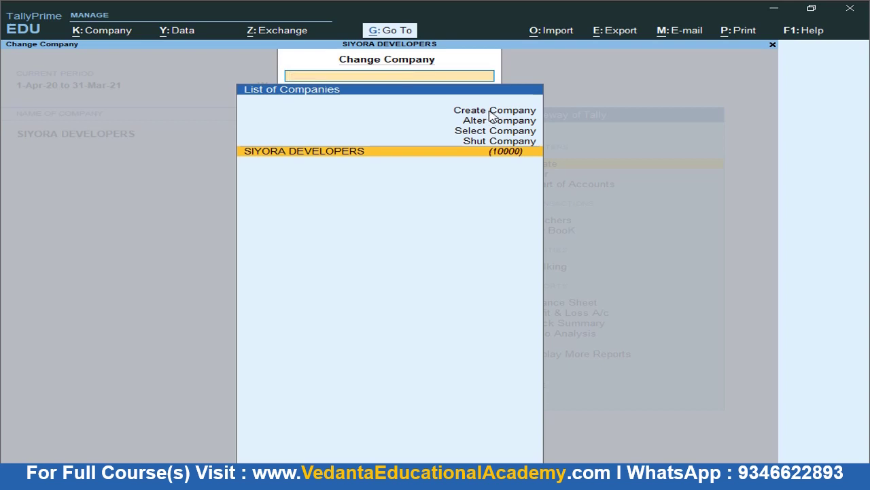
Start a new company named M/s Swetha Electronics
key(alt)
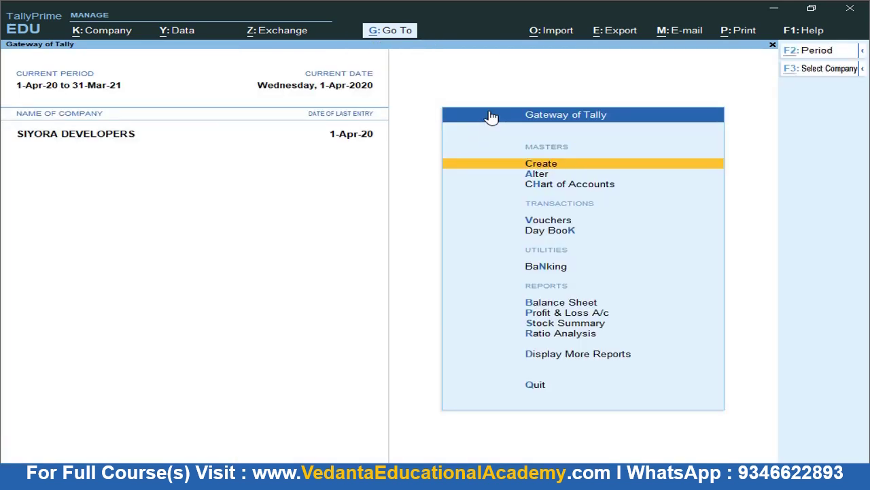
key(alt+F3)
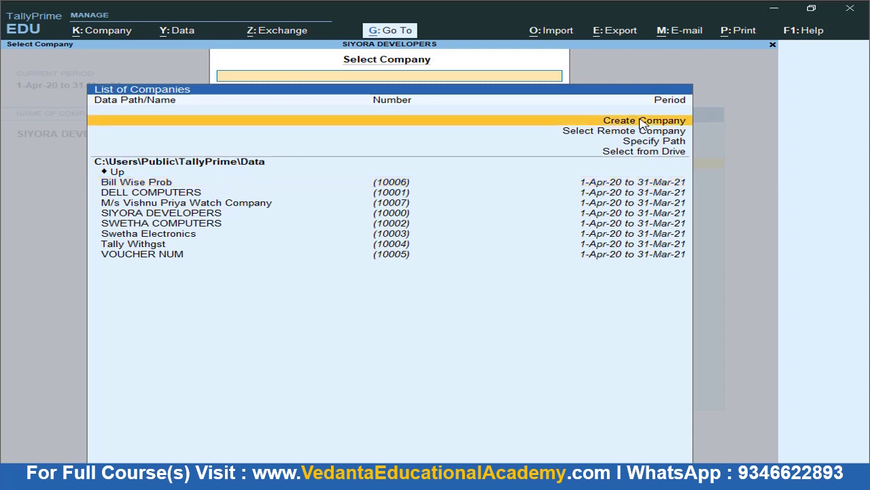
click(642, 121)
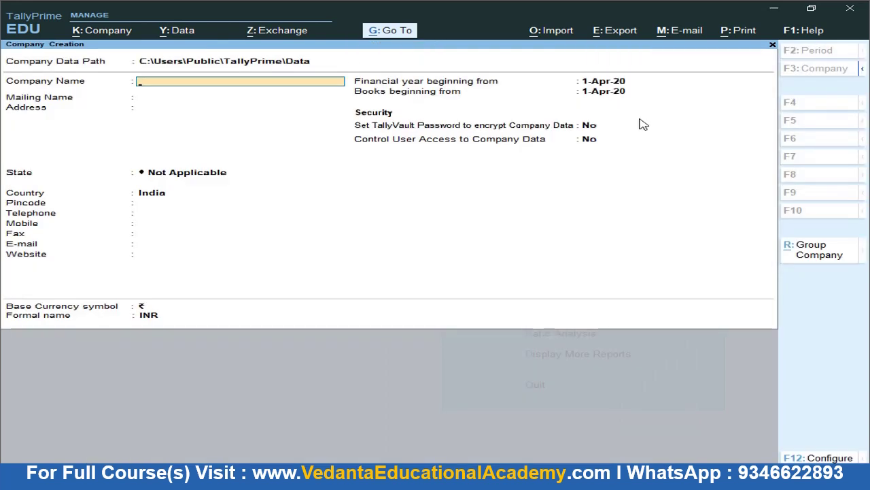
text(M/s Swetha Electronics)
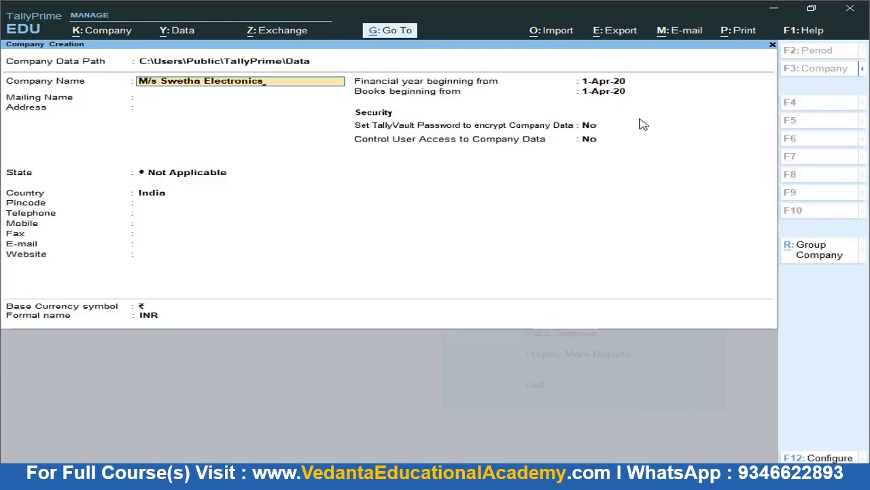
key(Return)
Enter the company's mailing name, Hyderabad address, state Telangana and pincode, then save the company
key(Return)
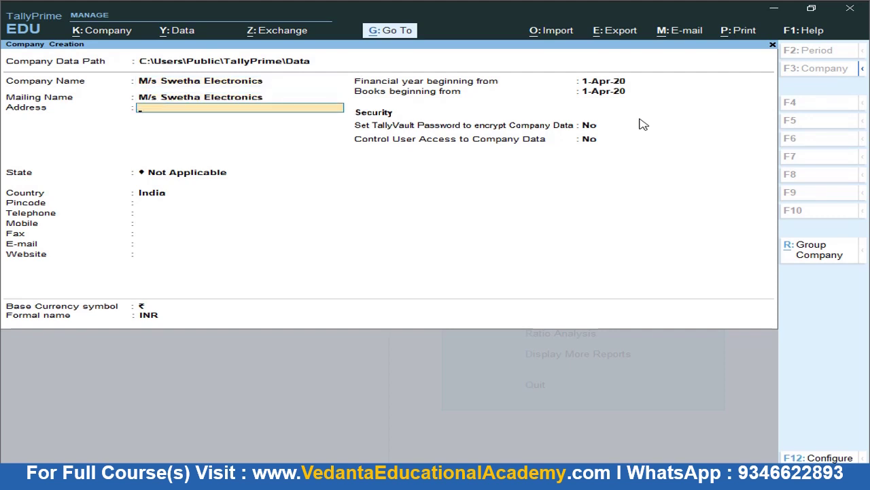
text(Xxxxxxxxxxxxxxx)
key(Return)
text(Xxxxxxxxxxxxxxx)
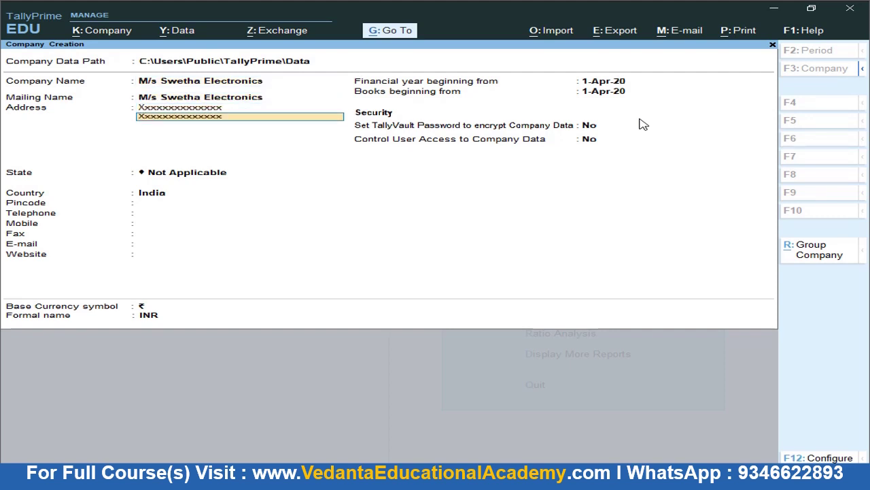
text(xxxxx)
key(Return)
text(Hyderabad)
key(Return)
key(Return)
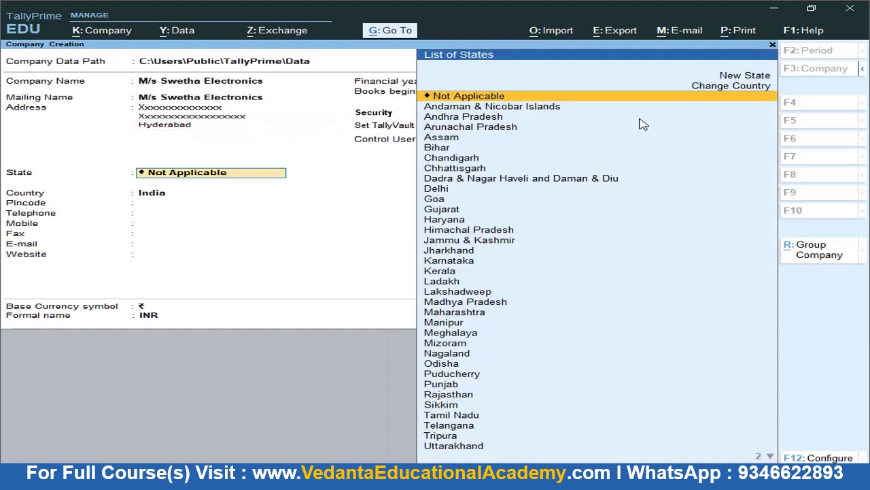
text(Te)
key(Return)
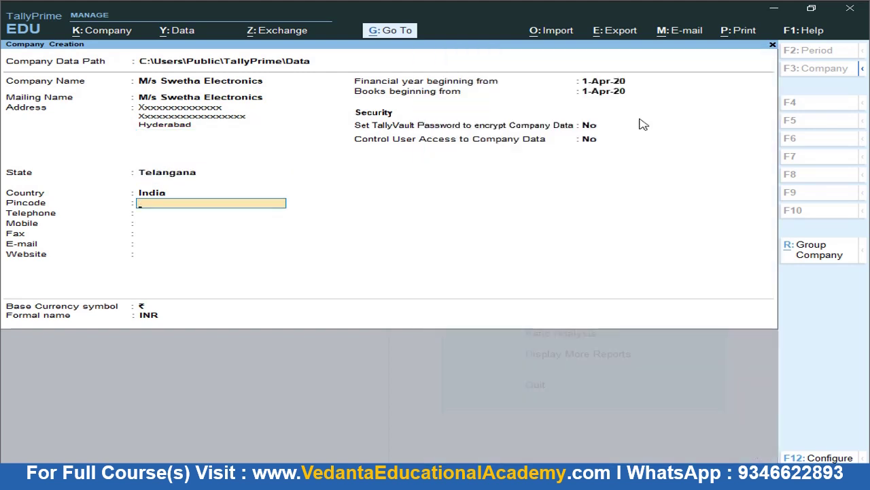
text(500003)
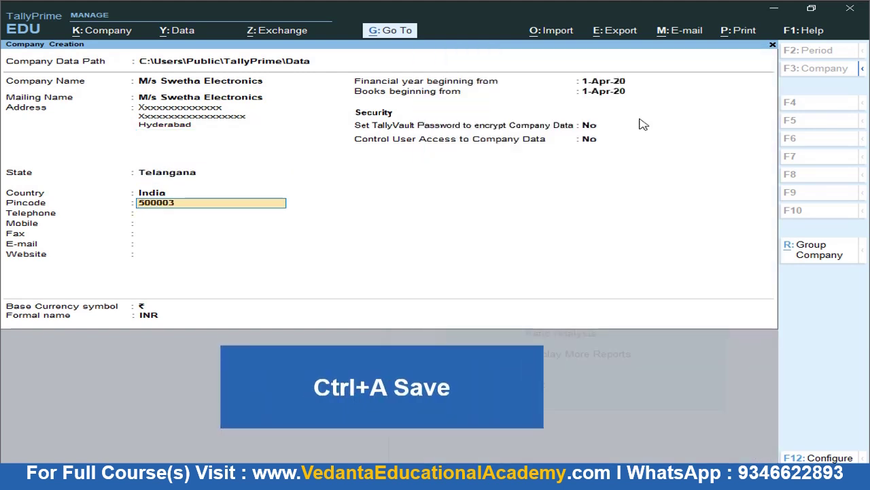
key(Return)
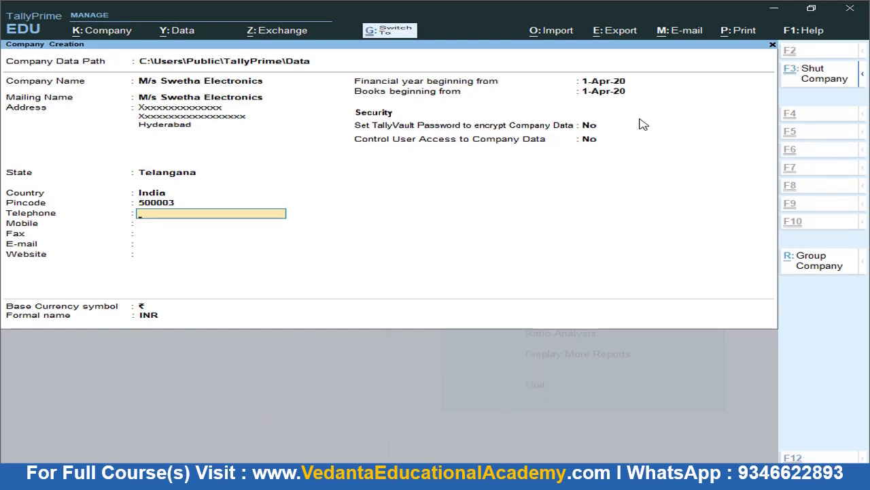
key(ctrl+a)
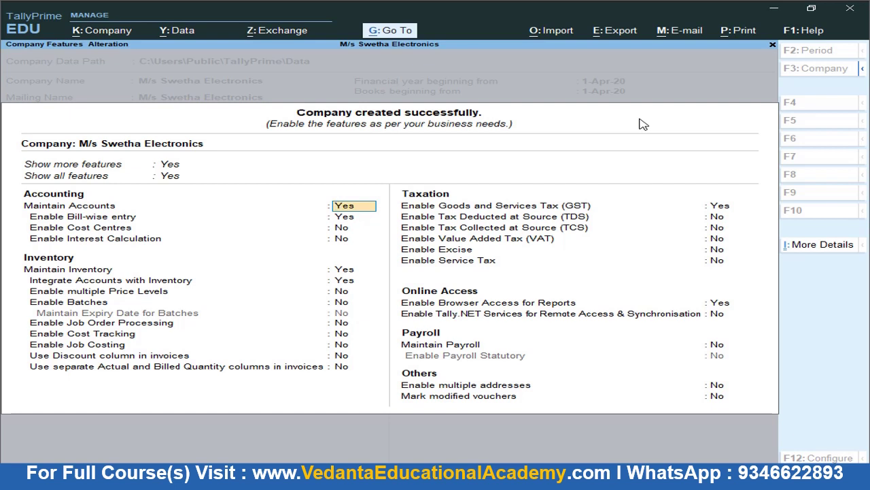
Set Maintain Accounts to No, enable GST for Telangana with the company's GSTIN, and save
click(360, 211)
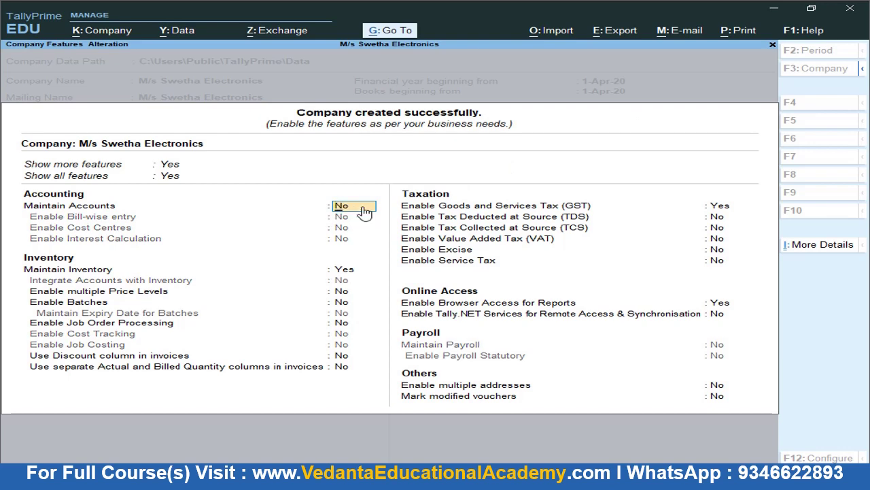
click(435, 209)
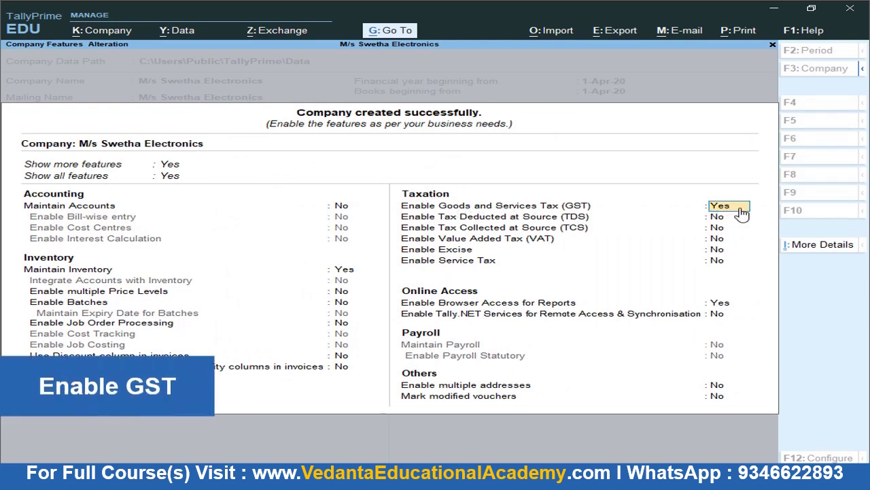
key(Return)
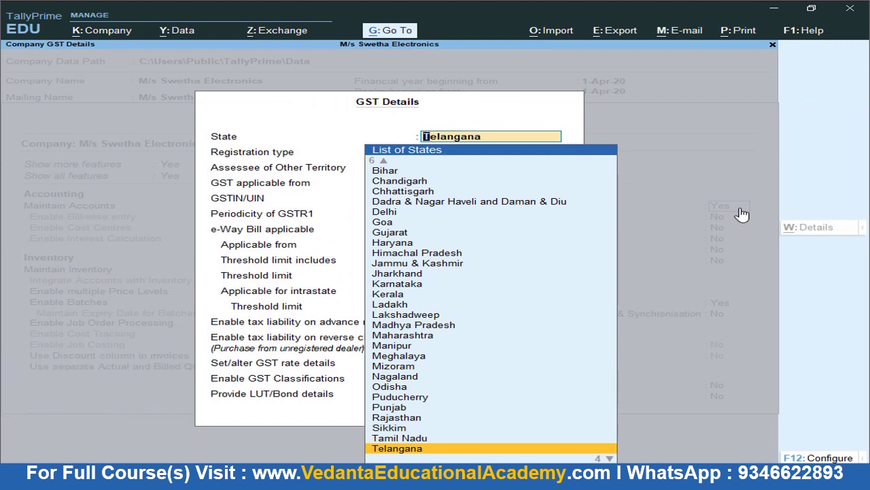
key(Return)
key(Return)
key(Return)
key(Return)
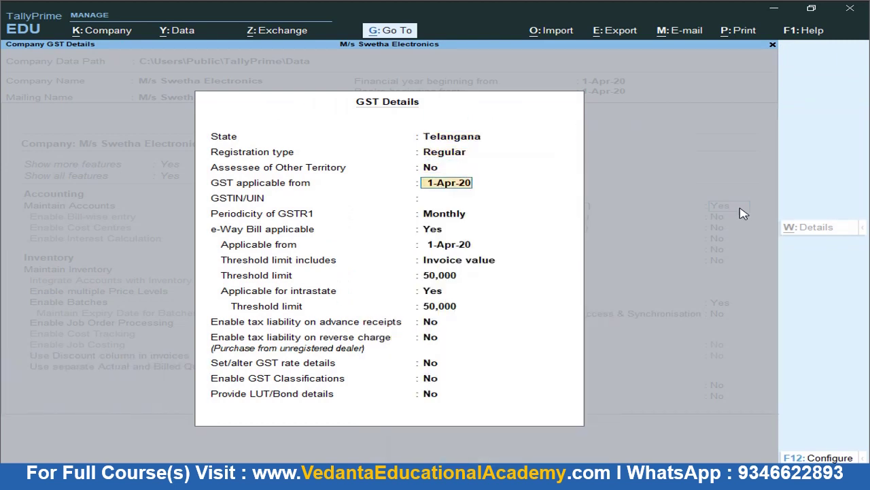
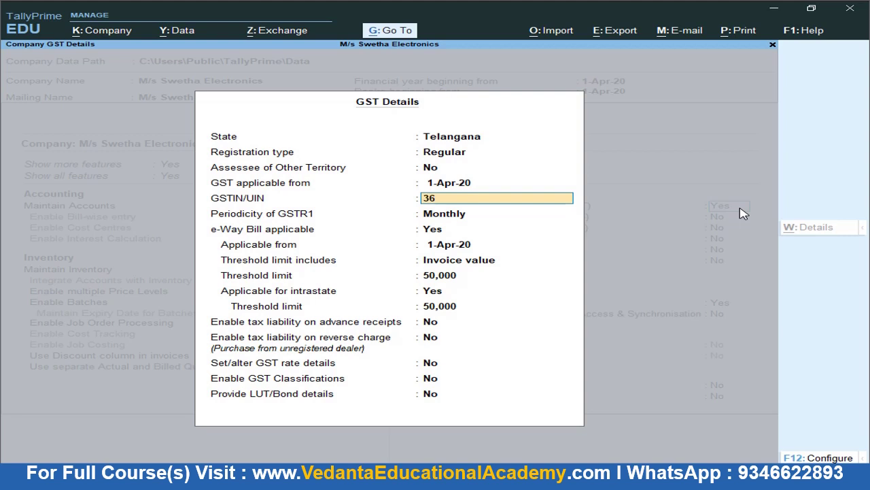
key(Return)
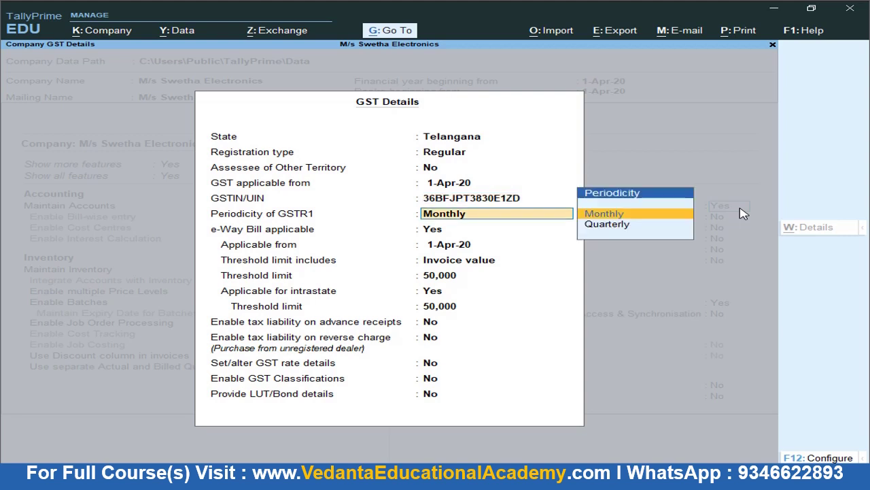
key(Return)
key(Return)
key(Return)
key(ctrl)
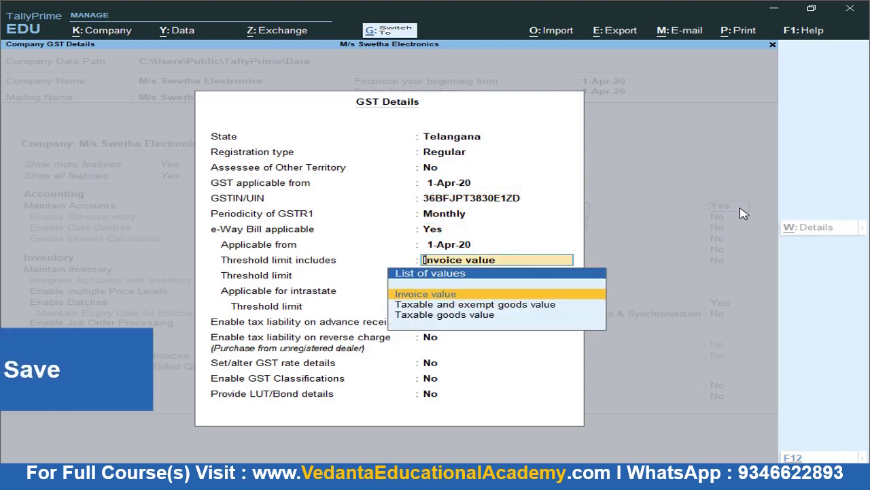
key(ctrl+a)
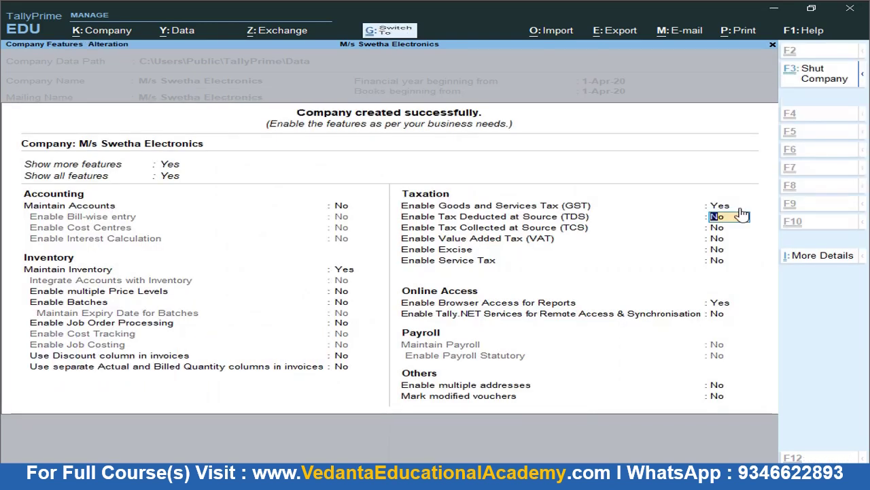
key(ctrl+a)
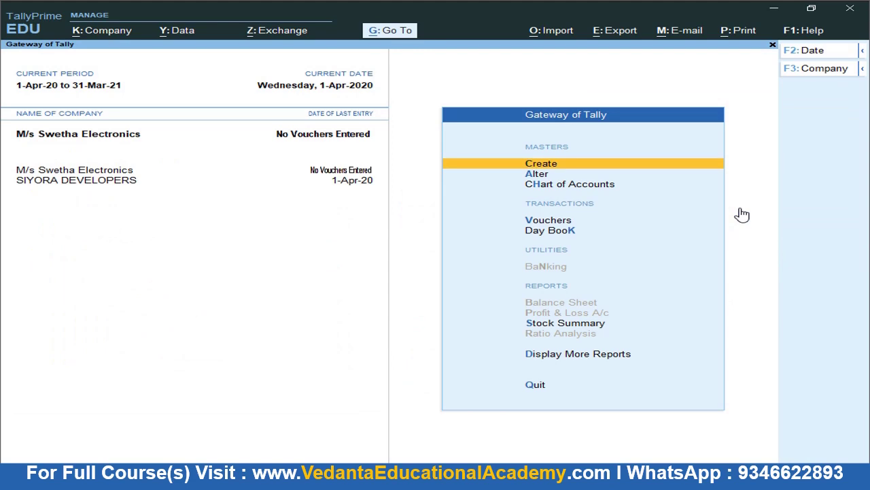
Highlight 'Purchase' in item 2 of the Word transaction list in yellow
key(alt+Tab)
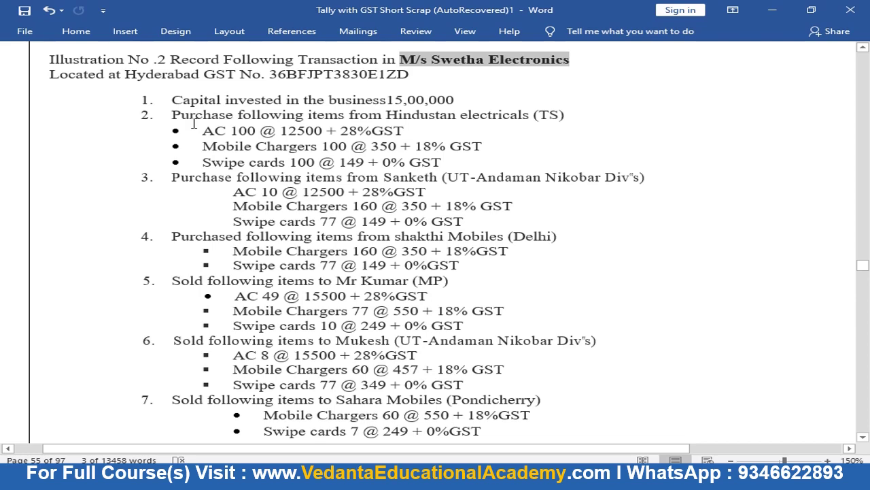
key(alt+Tab)
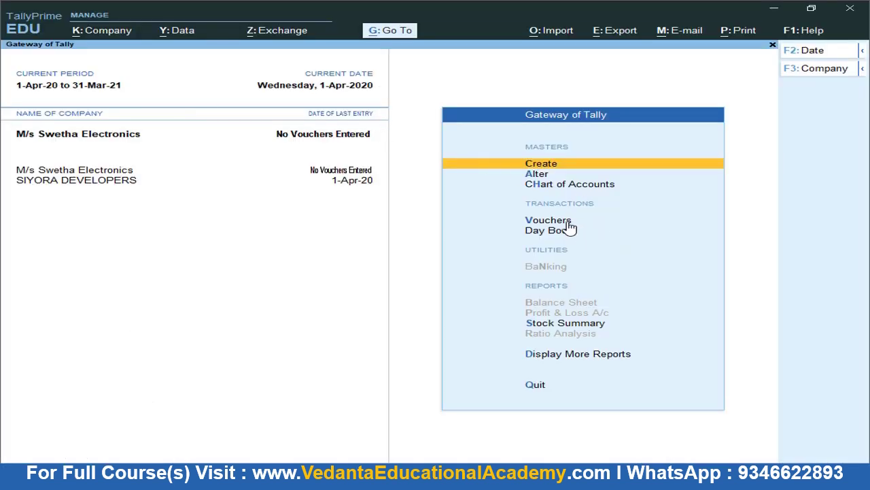
key(alt+Tab)
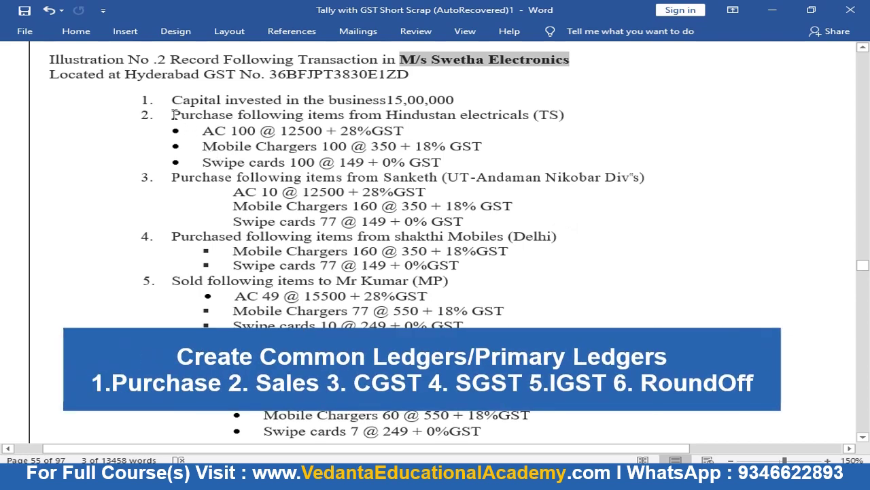
drag(173, 114, 235, 115)
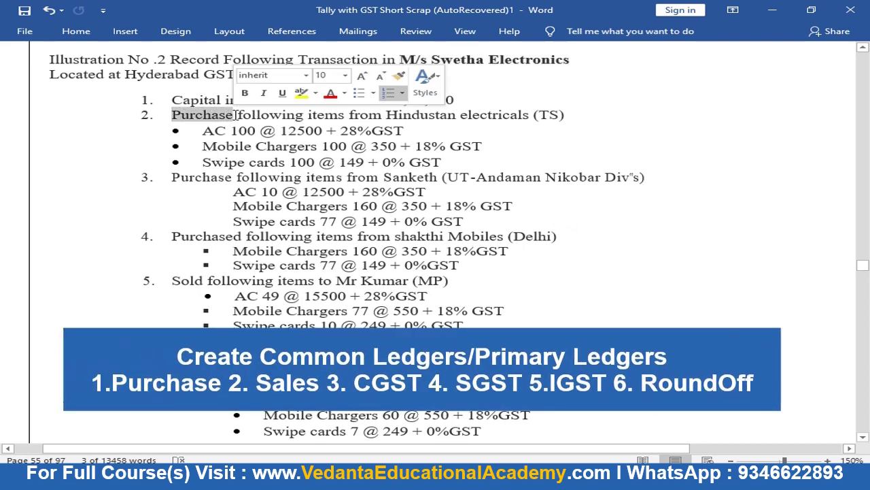
click(300, 93)
double_click(199, 284)
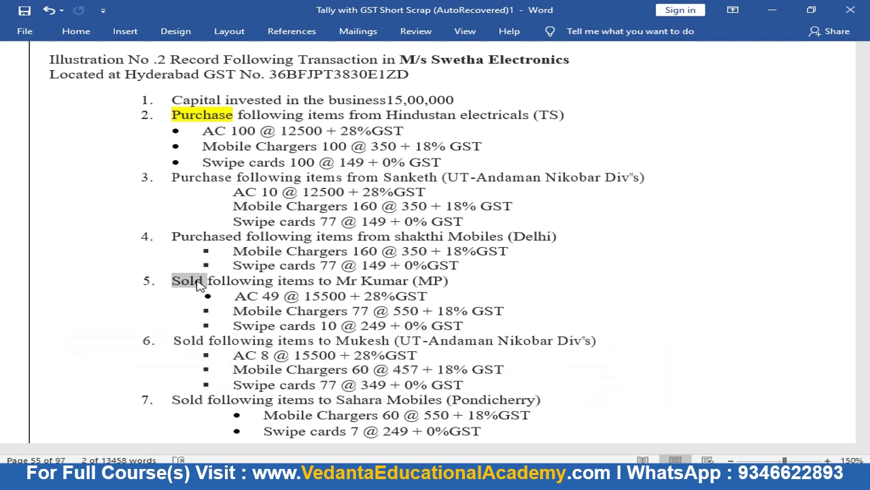
key(alt+Tab)
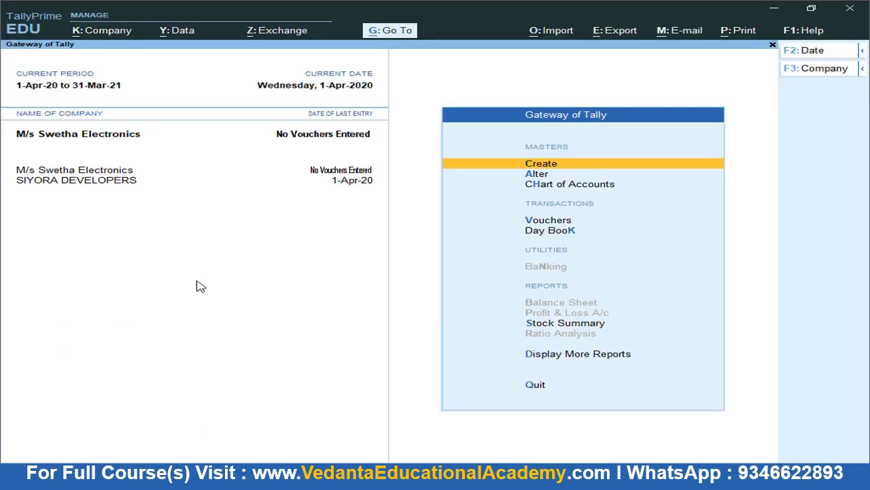
Create a ledger named Purchase under Purchase Accounts
key(Down)
key(Down)
key(Down)
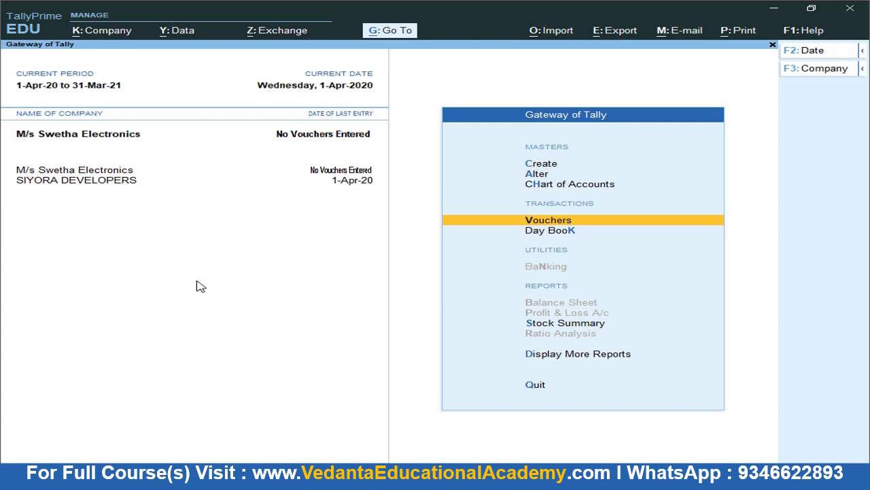
key(Up)
key(Up)
key(Up)
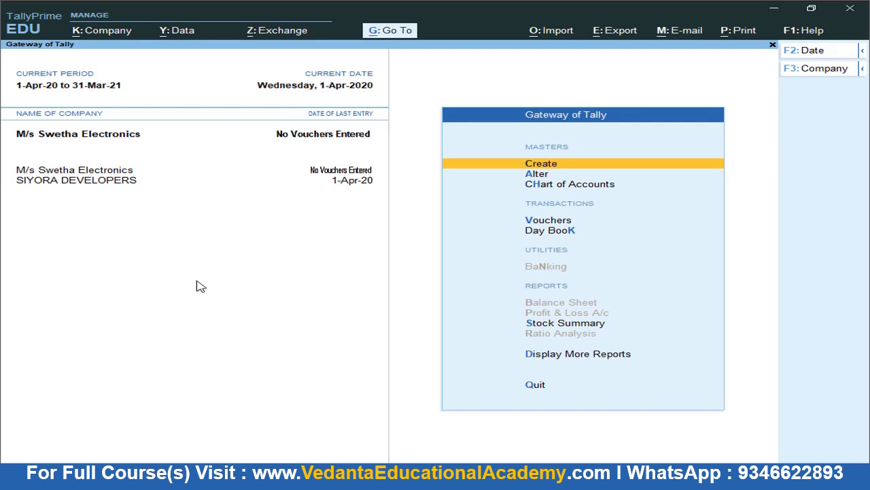
key(Return)
key(Down)
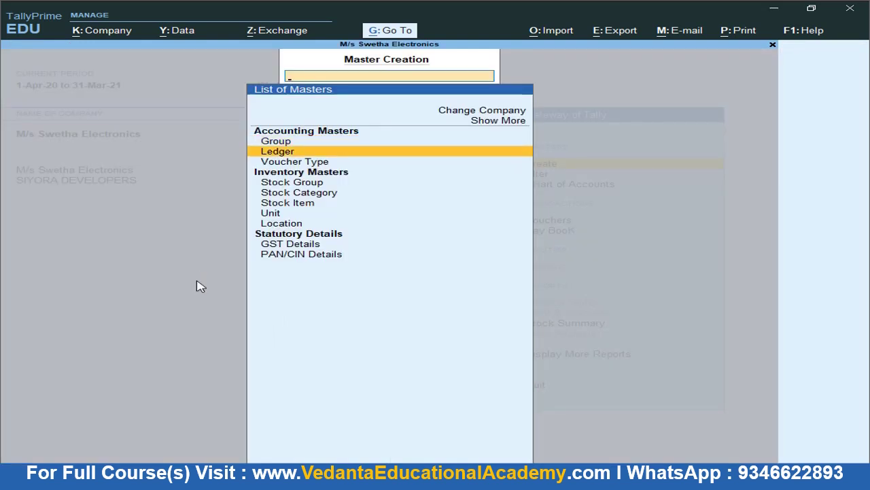
key(Return)
text(Purchase)
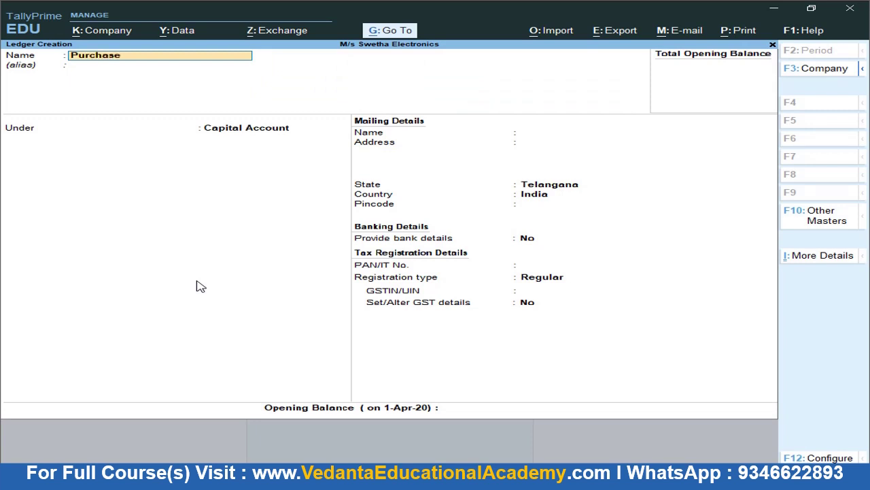
key(Return)
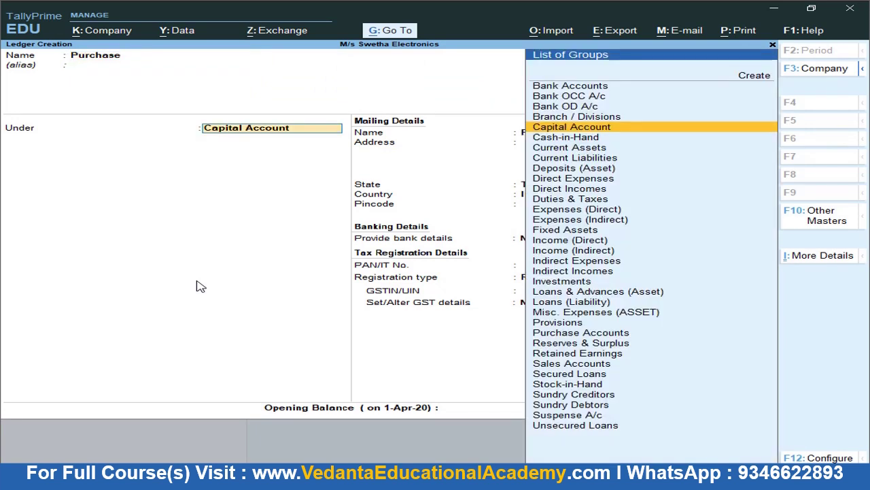
text(Pu)
key(Return)
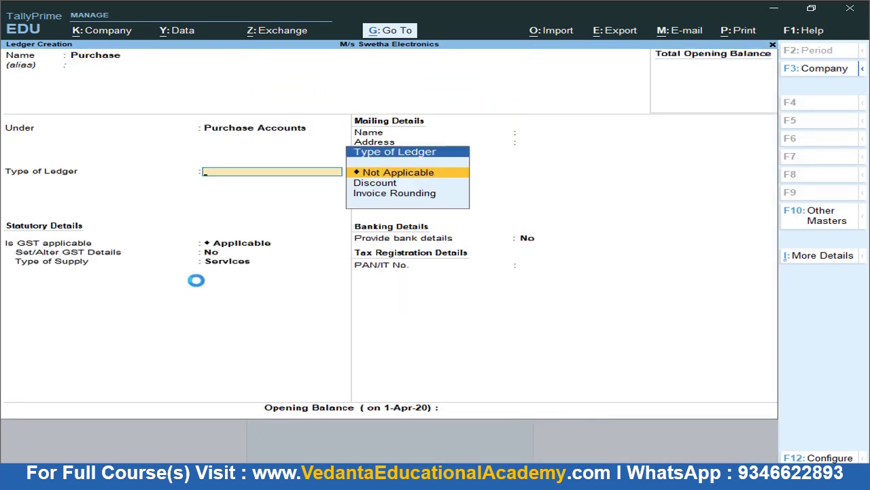
key(Return)
key(Return)
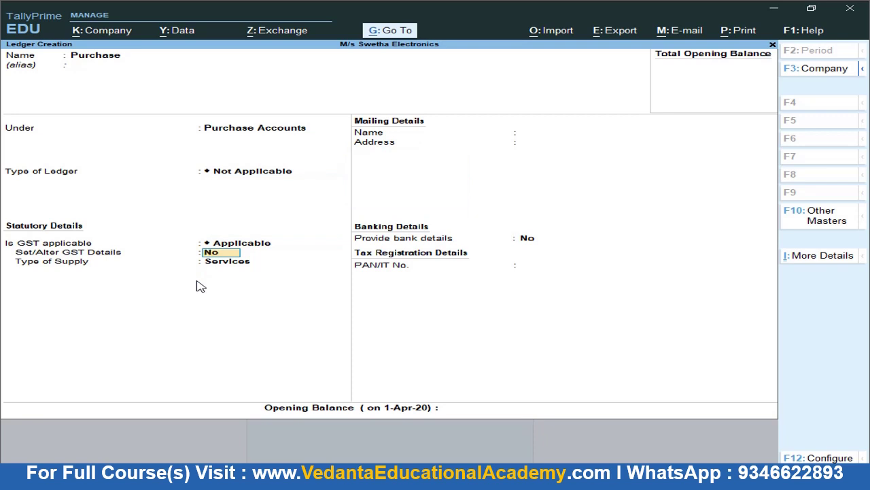
Mark the Purchase ledger GST applicable, then back out of its GST details screen
text(yes)
key(Return)
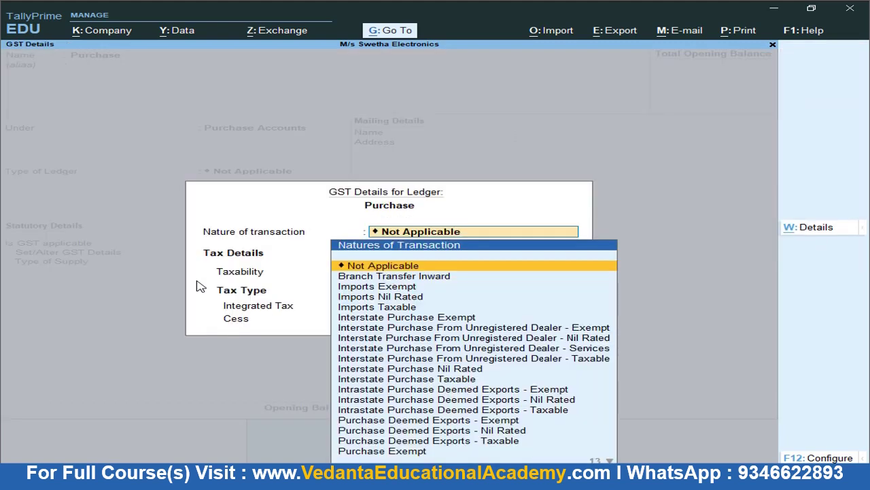
key(Return)
key(Return)
key(BackSpace)
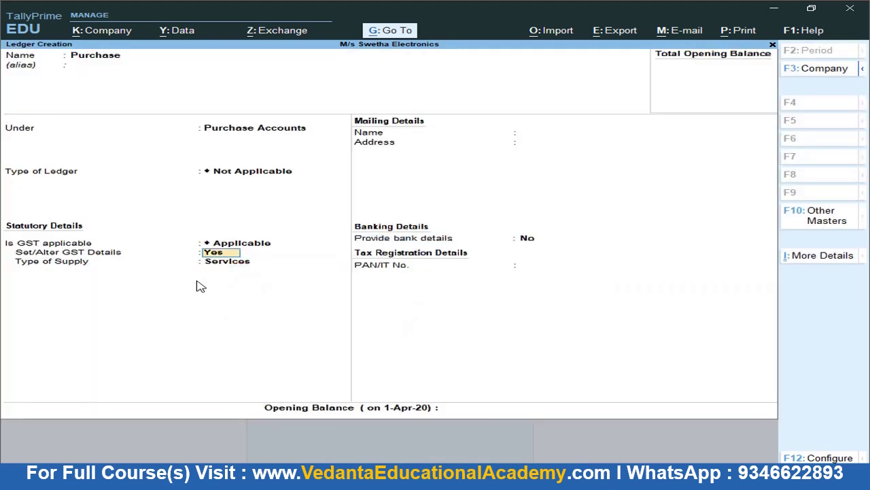
key(Return)
key(Return)
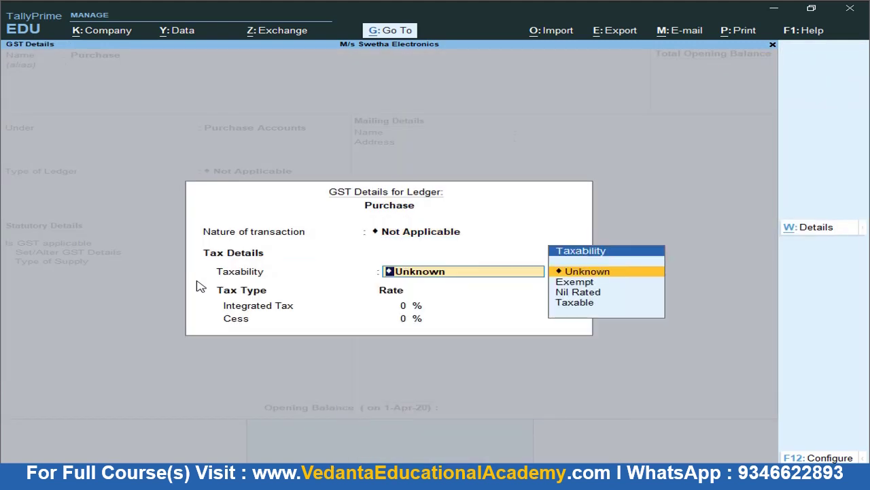
key(BackSpace)
key(alt+Tab)
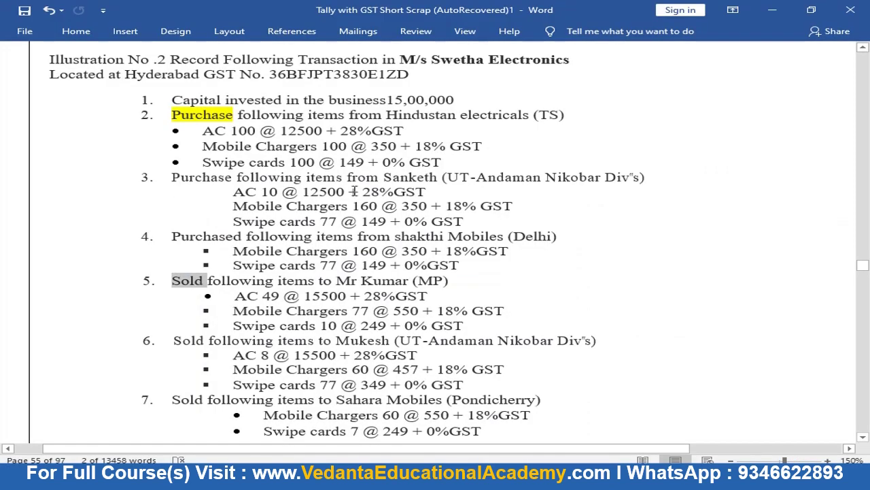
key(alt+Tab)
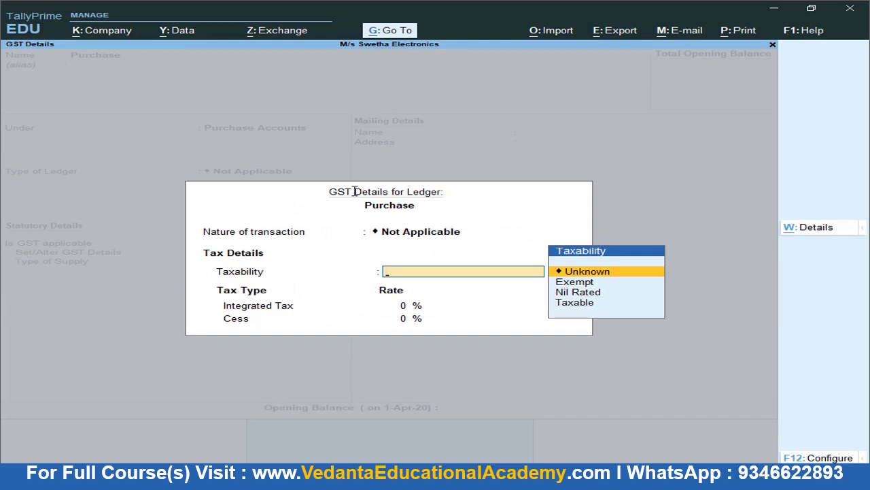
key(Escape)
key(y)
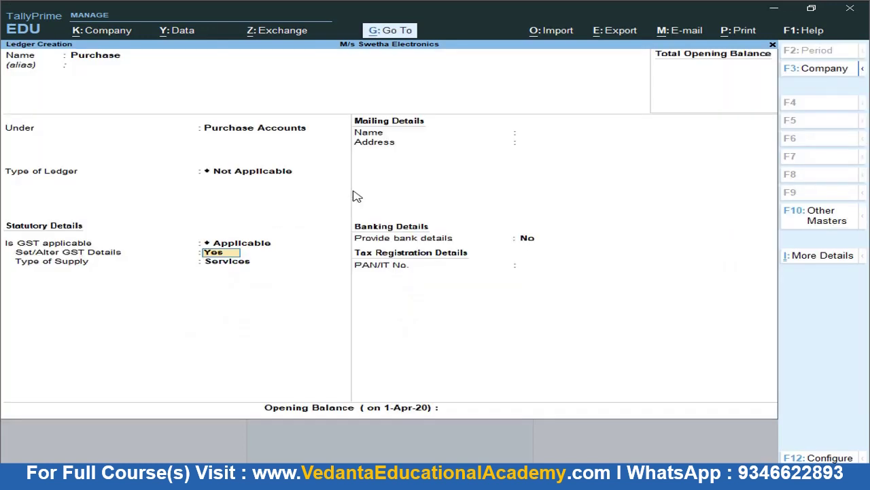
Keep GST Applicable with Set/Alter GST Details No and supply type Goods, then save the ledger
key(Up)
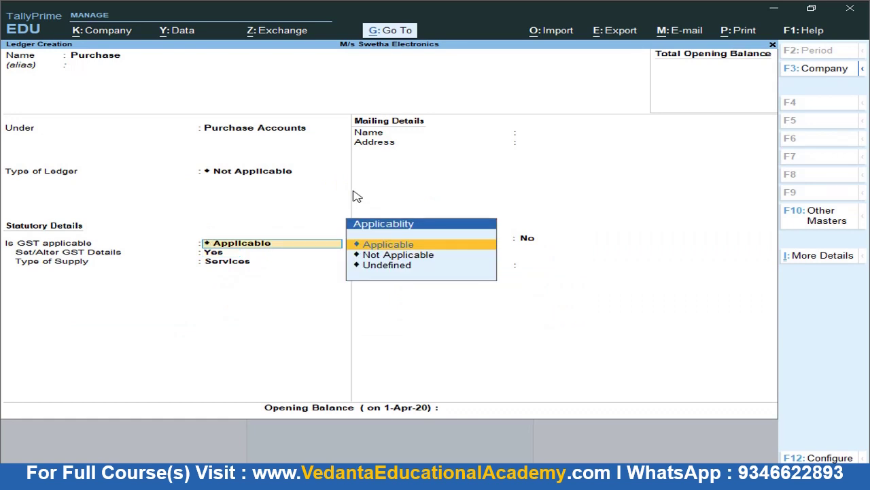
key(Return)
text(n)
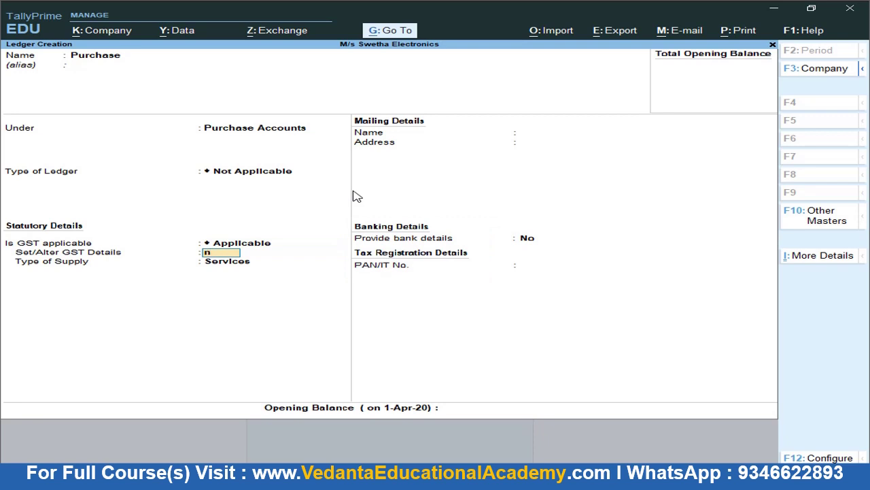
text(o)
key(Return)
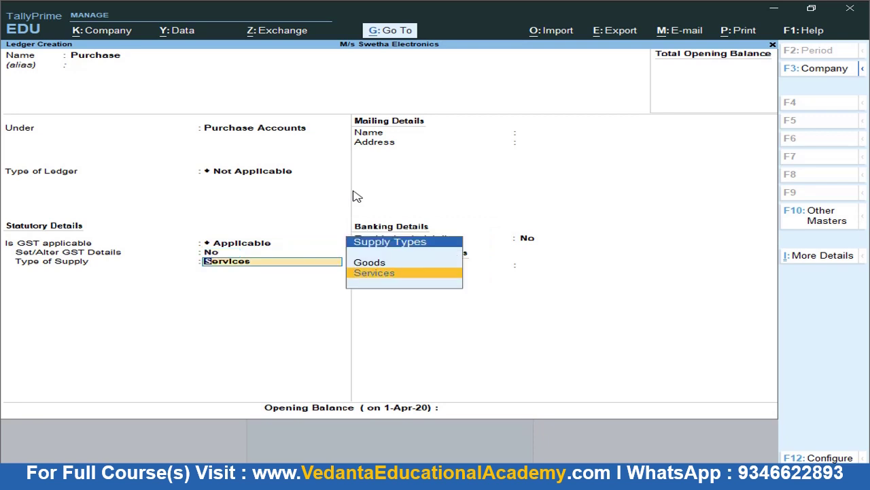
key(Up)
key(Return)
key(Return)
key(Return)
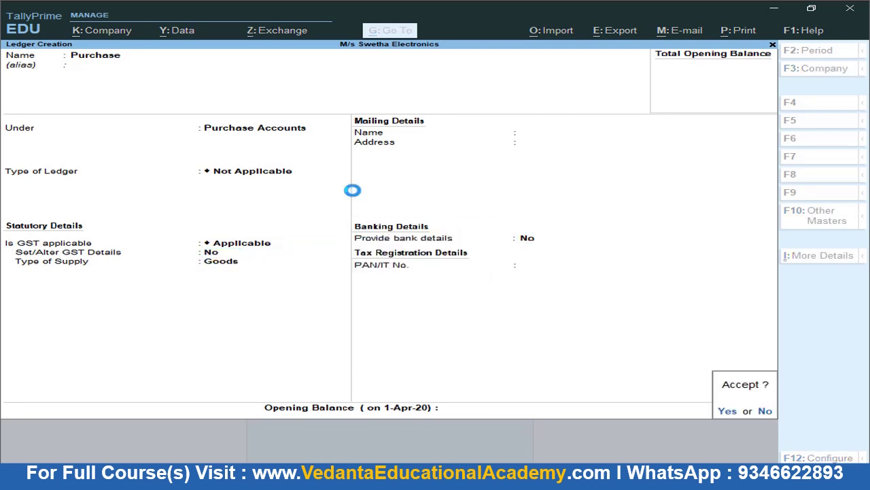
key(Return)
text(Sales)
Put the Sales ledger under Sales Accounts, GST details No, supply type Goods, and save it
key(Return)
text(Sa)
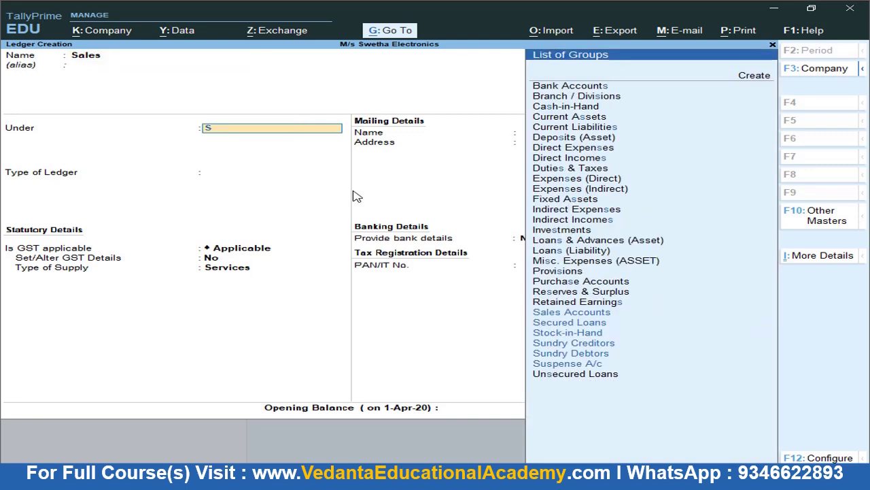
key(Return)
key(Return)
key(Return)
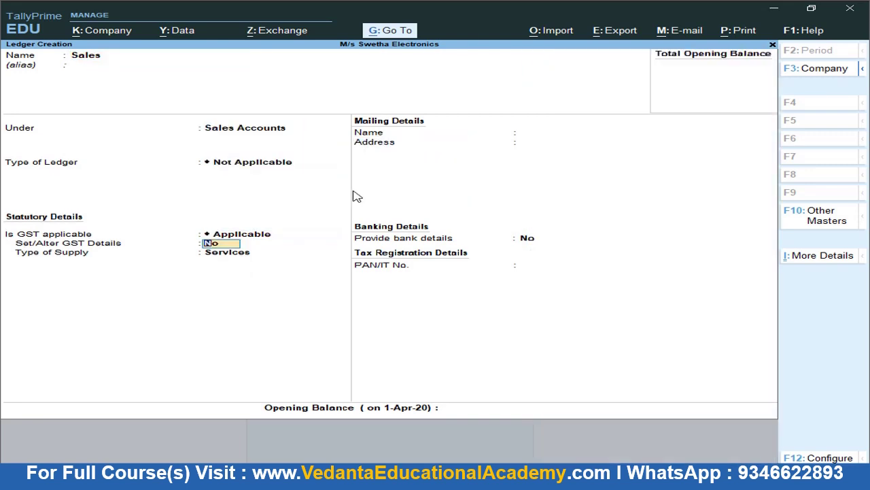
key(Return)
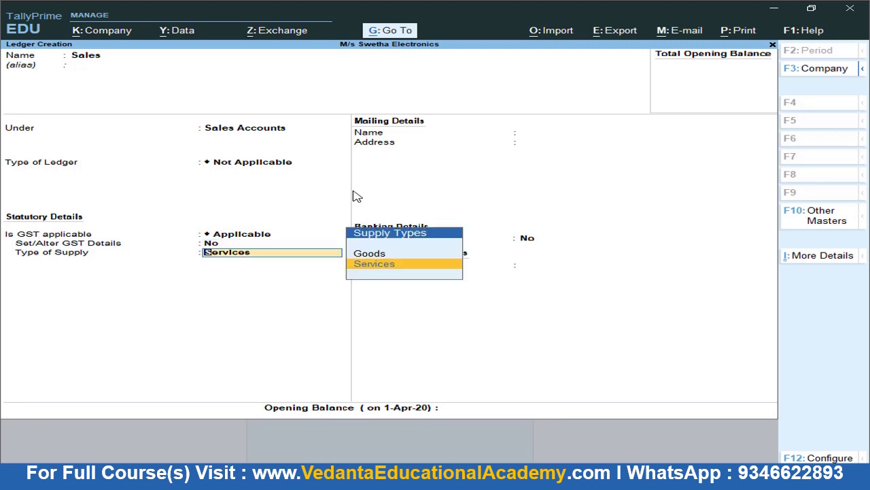
key(Up)
key(Return)
key(Return)
key(Return)
key(Return)
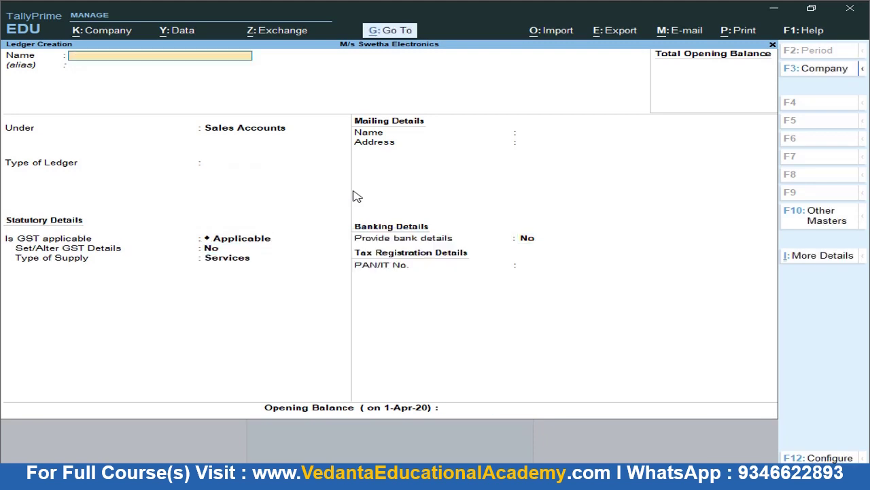
text(C GST)
Place C GST under Duties & Taxes as GST Central Tax, 0%, rounding Not Applicable, and save
key(Return)
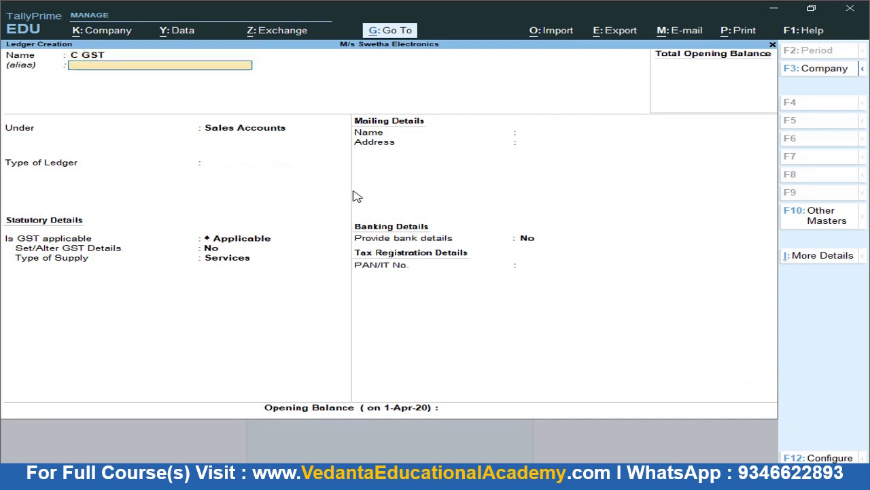
text(Du)
key(Return)
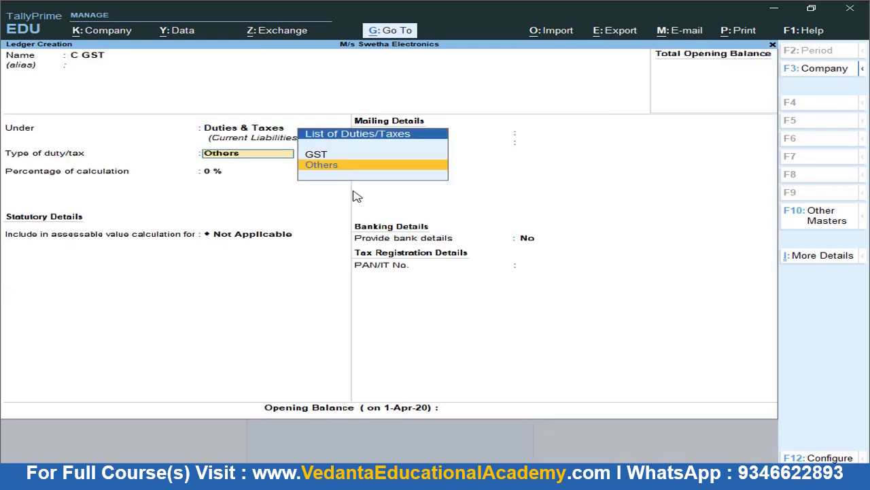
key(Up)
key(Return)
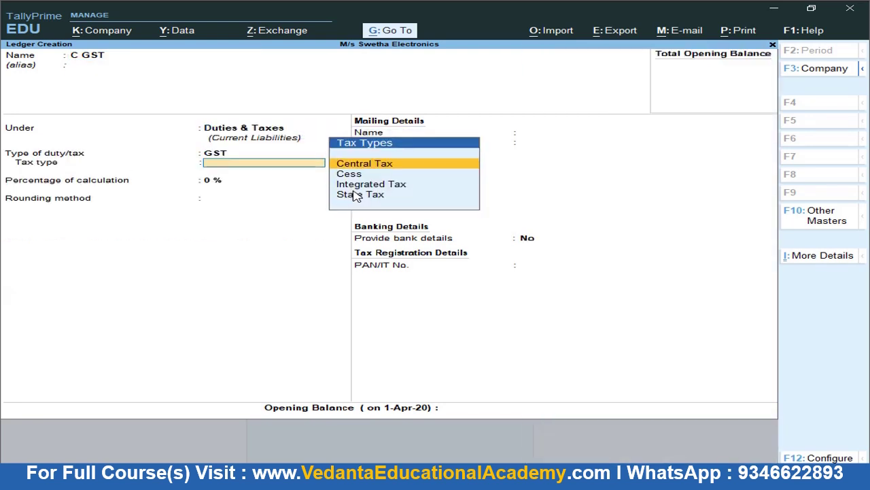
key(Return)
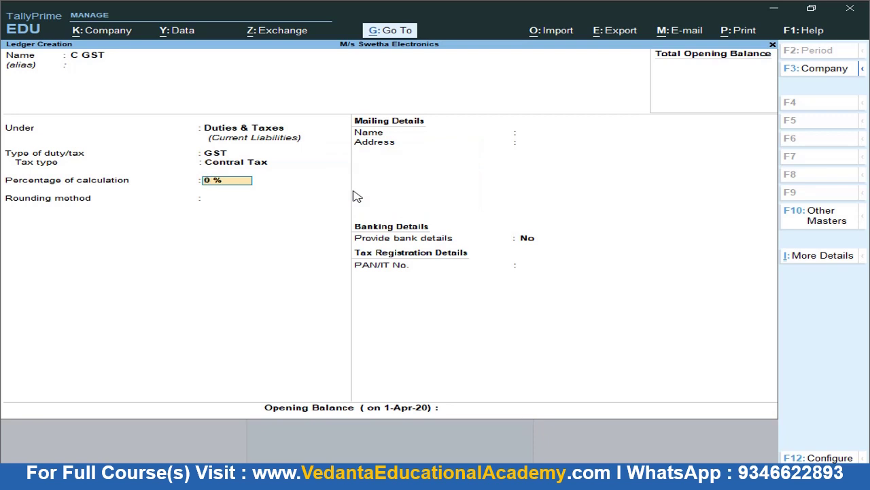
key(Return)
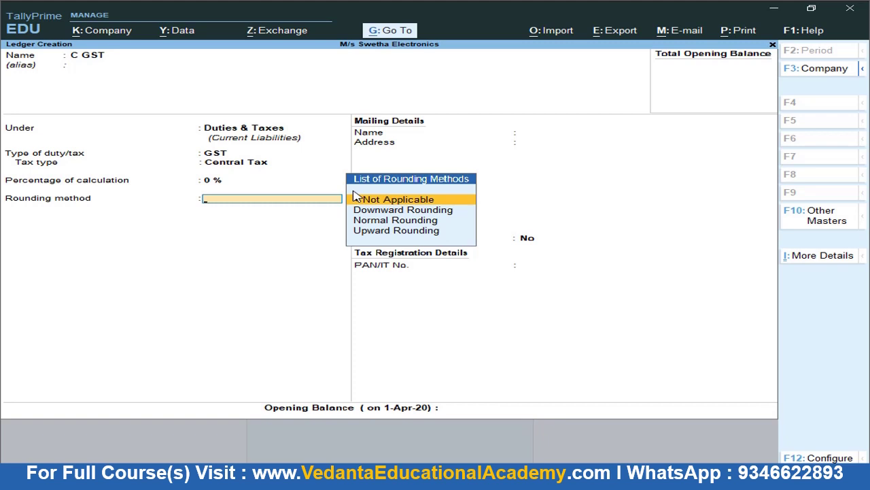
key(Return)
key(Return)
key(Return)
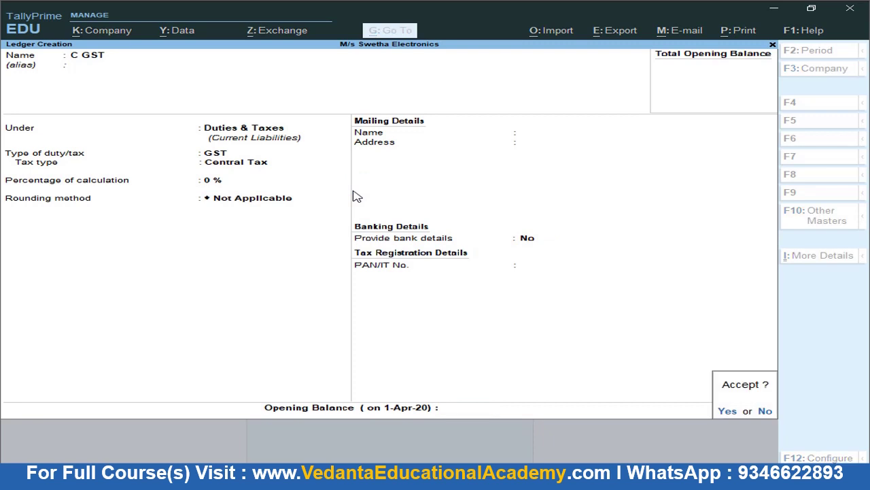
key(Return)
Create and save an S GST ledger under Duties & Taxes as GST State Tax
text(S GST)
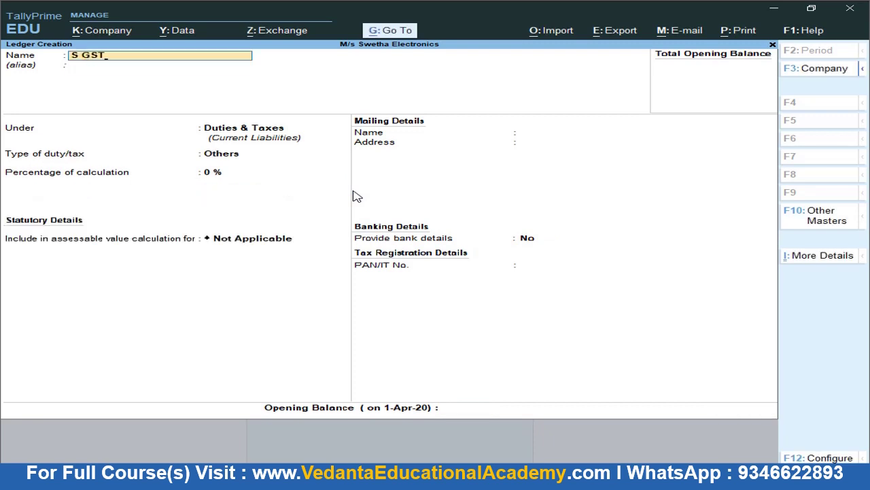
key(Return)
key(Return)
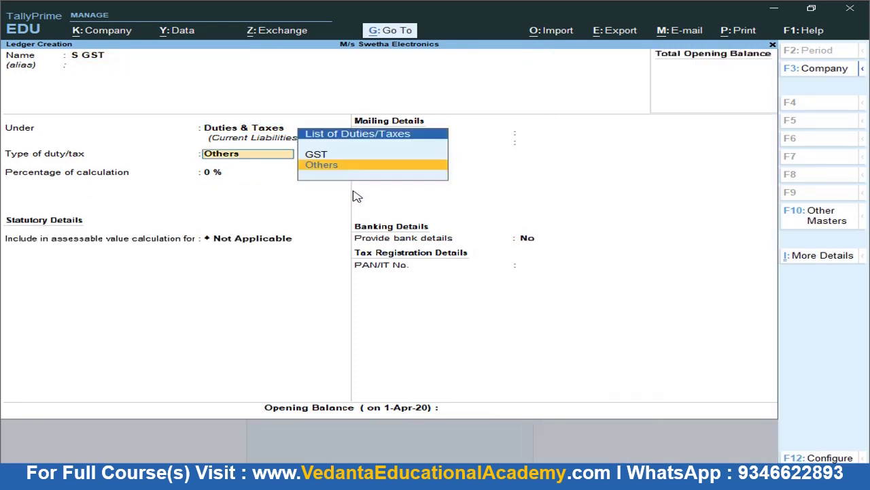
key(Up)
key(Return)
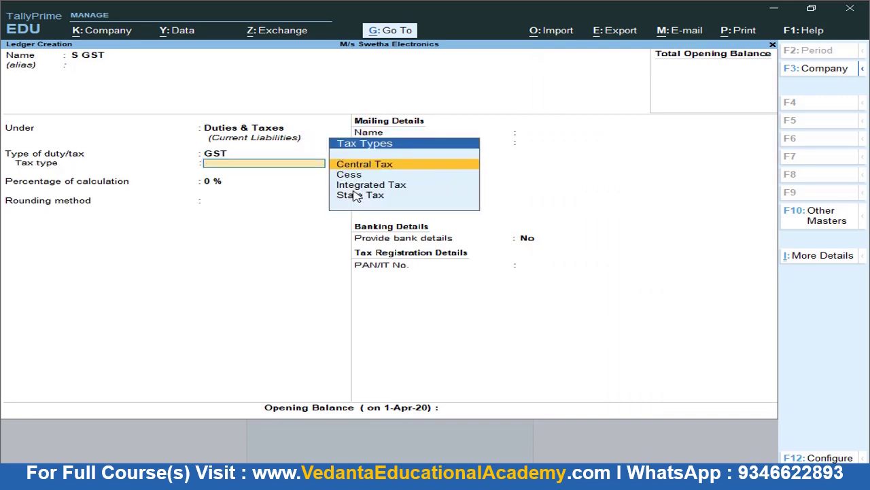
key(Down)
key(Down)
key(Down)
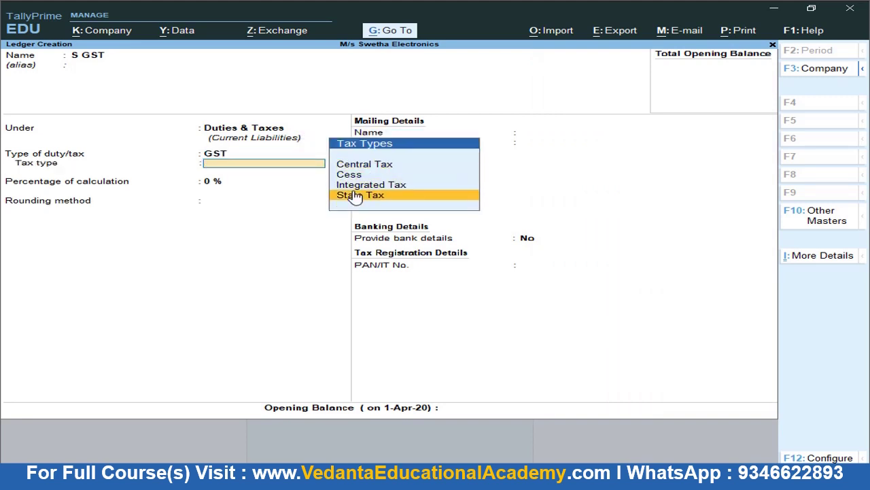
key(Return)
key(Return)
key(Return)
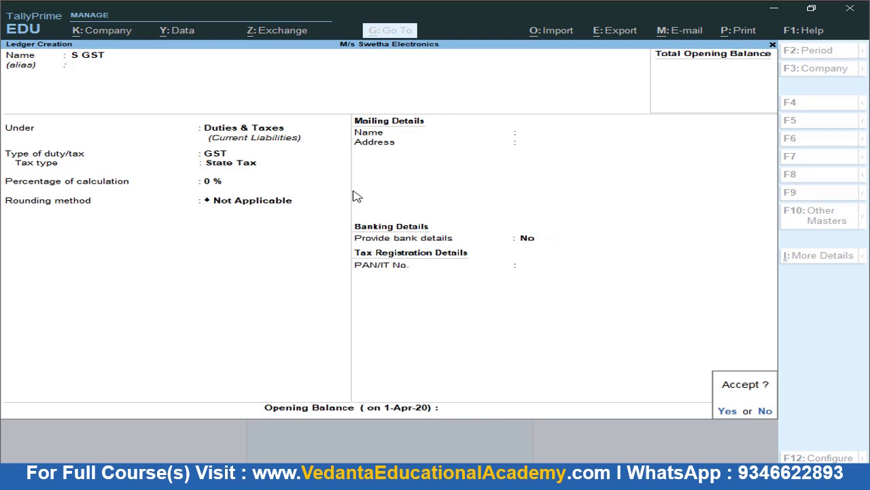
key(Return)
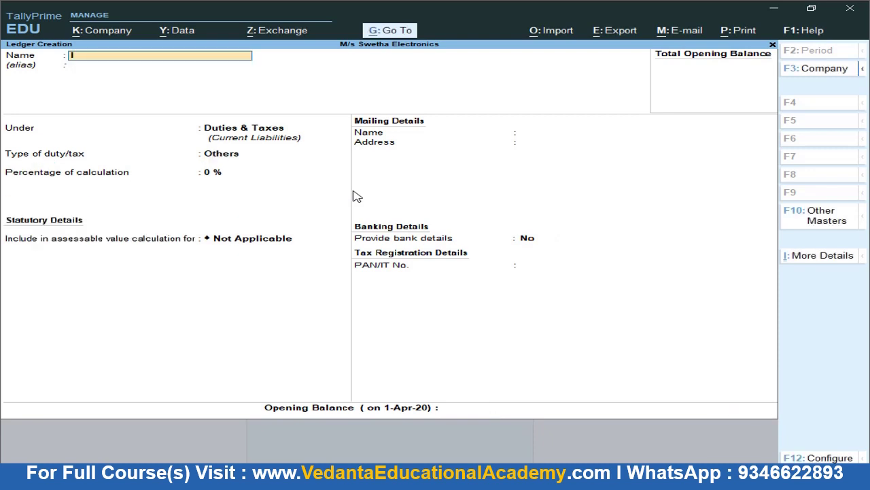
Create the I GST ledger under Duties & Taxes as GST Integrated Tax and accept it
text(I GST)
key(Return)
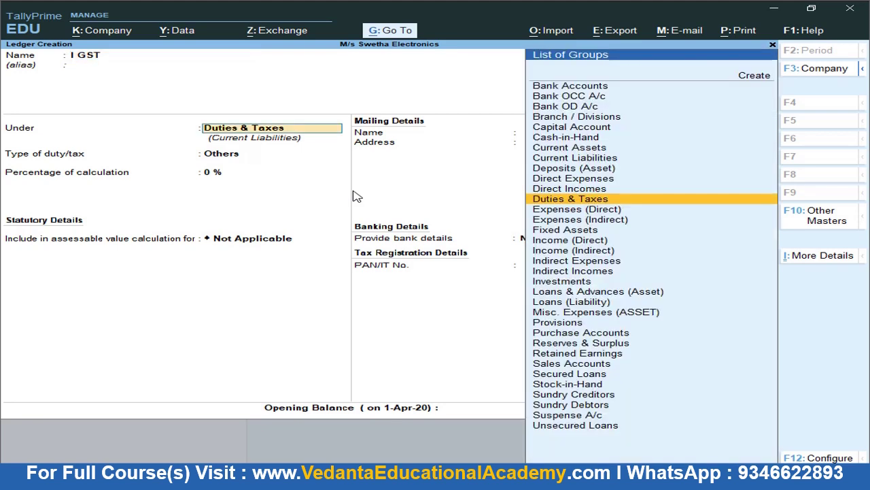
key(Return)
key(Up)
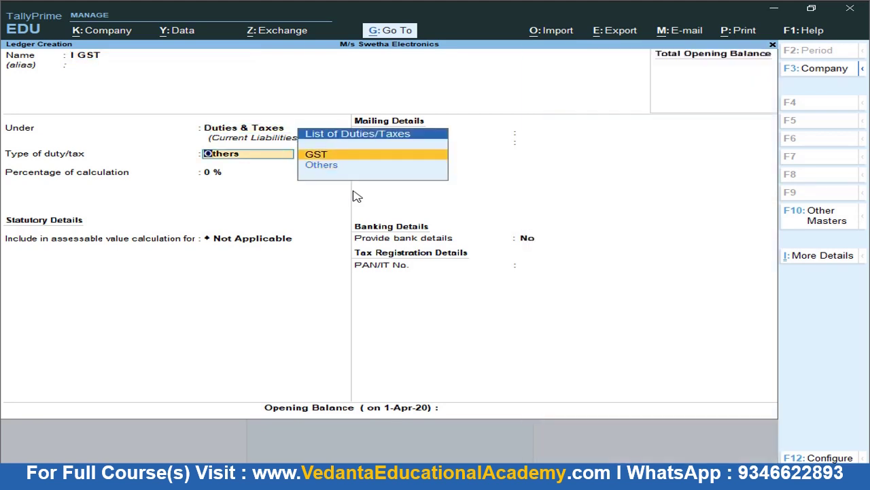
key(Return)
key(Down)
key(Down)
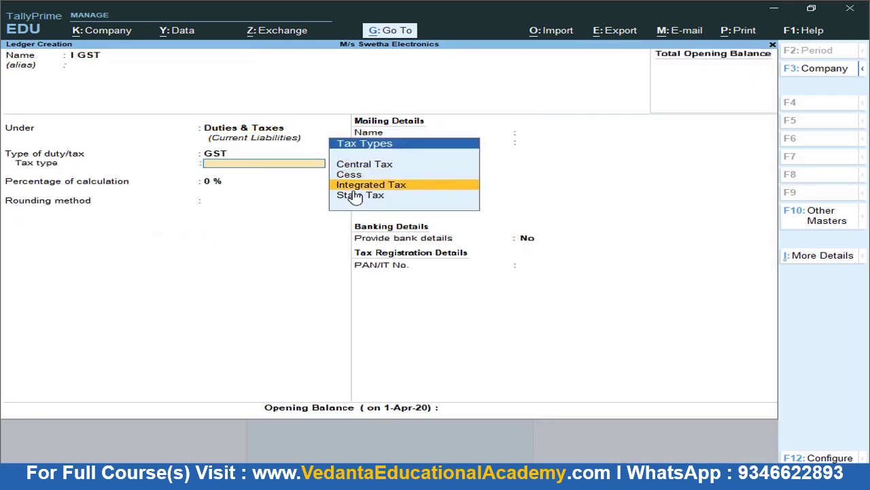
key(Return)
key(Return)
key(Return)
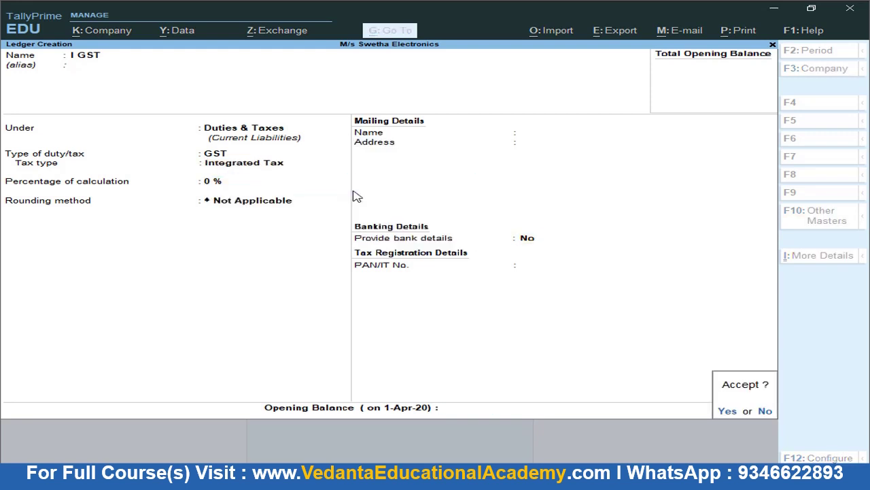
text(y)
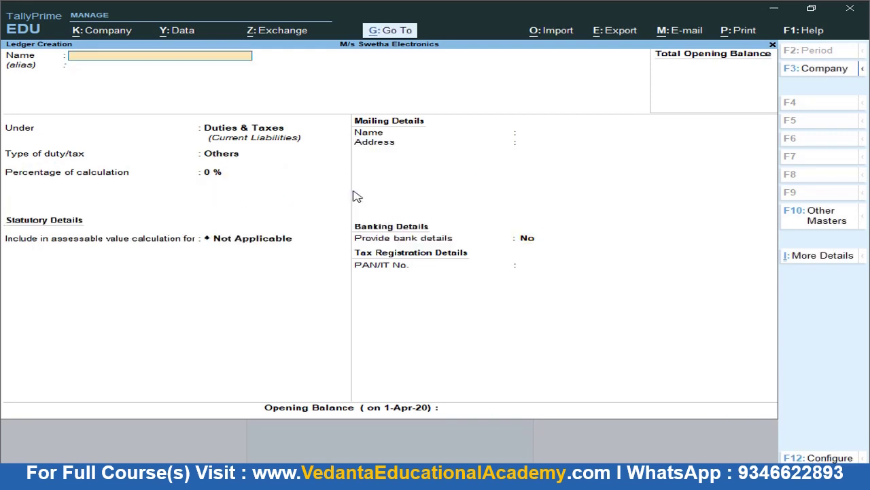
text(Round off)
Name the ledger Round Off under Indirect Expenses with ledger type Invoice Rounding
key(BackSpace)
key(BackSpace)
text(ff)
key(Return)
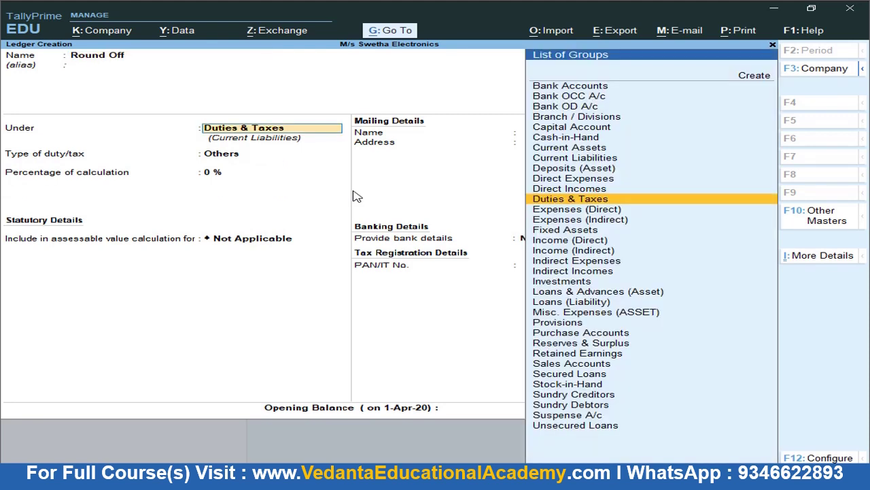
text(Ind)
key(Down)
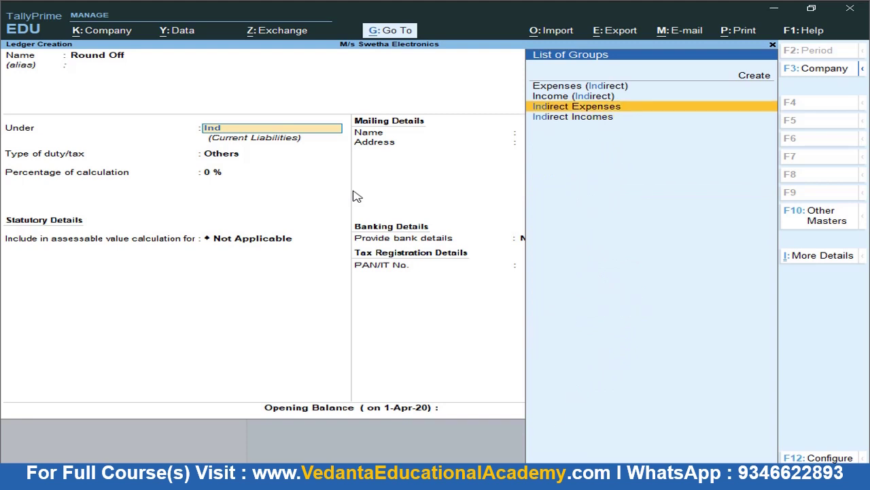
key(Return)
key(Down)
key(Down)
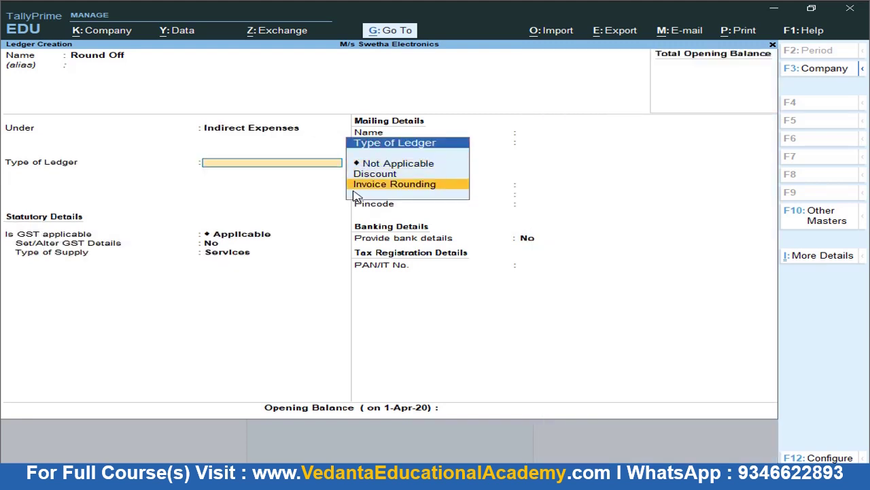
key(Return)
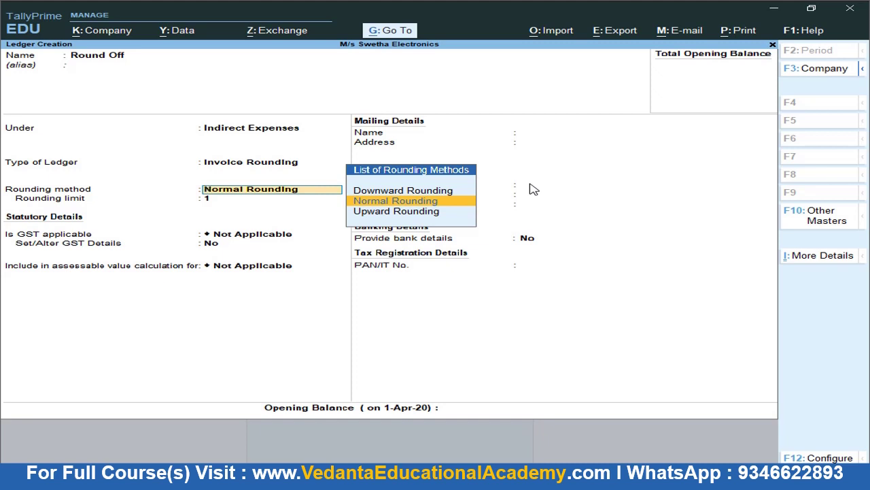
Choose Normal Rounding with limit 1, save the ledger, and return to the Gateway of Tally
key(Up)
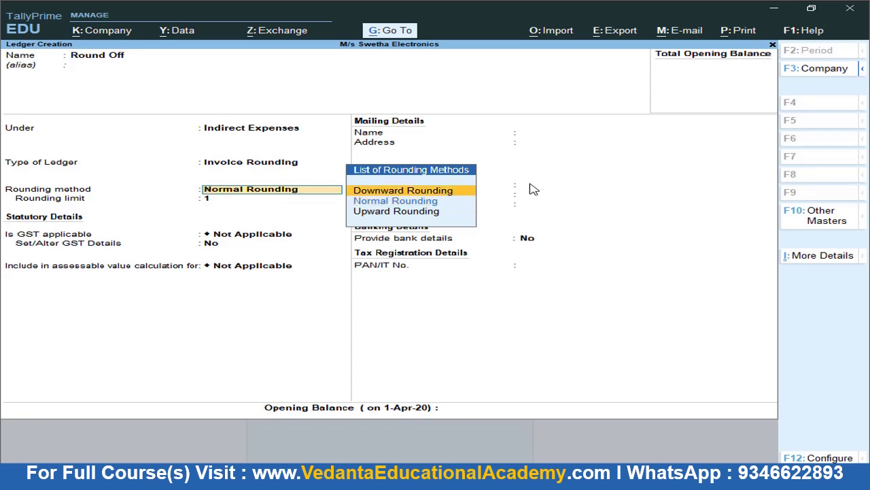
key(Down)
key(Down)
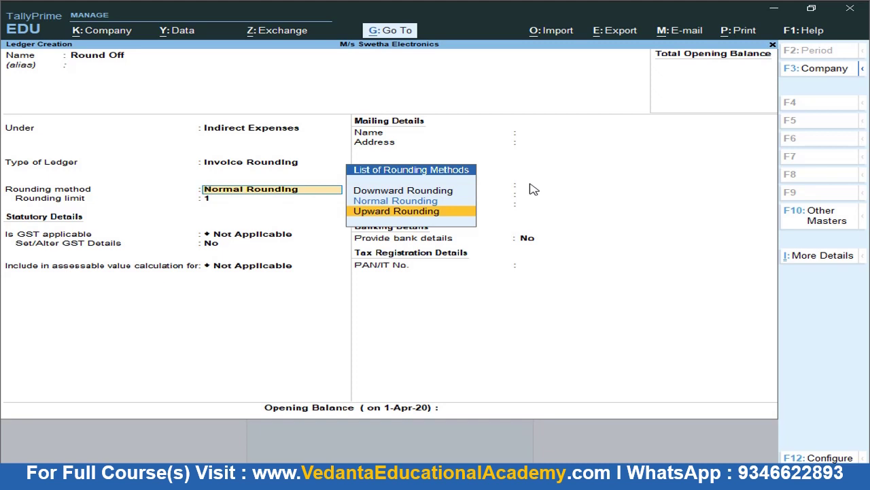
key(Up)
key(Return)
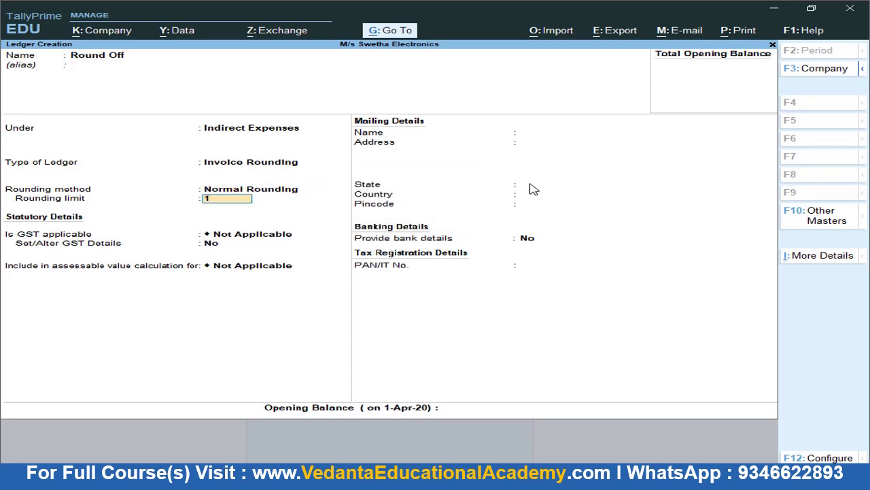
key(Return)
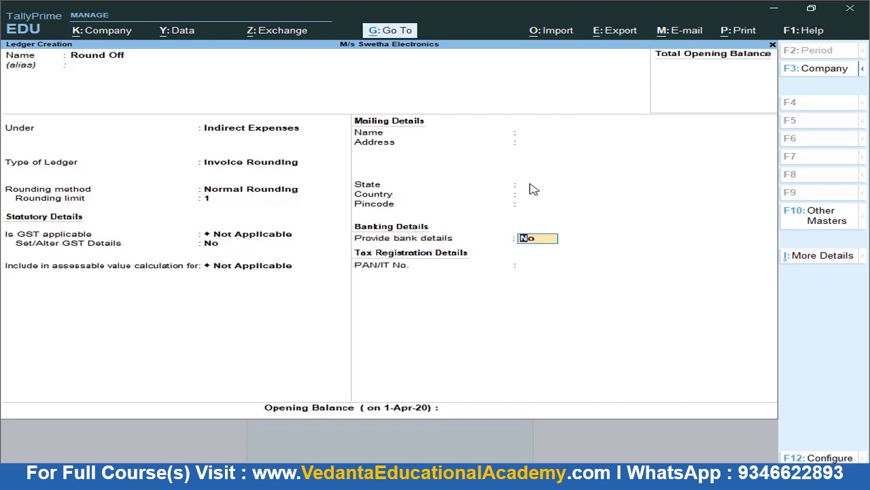
key(Return)
key(Return)
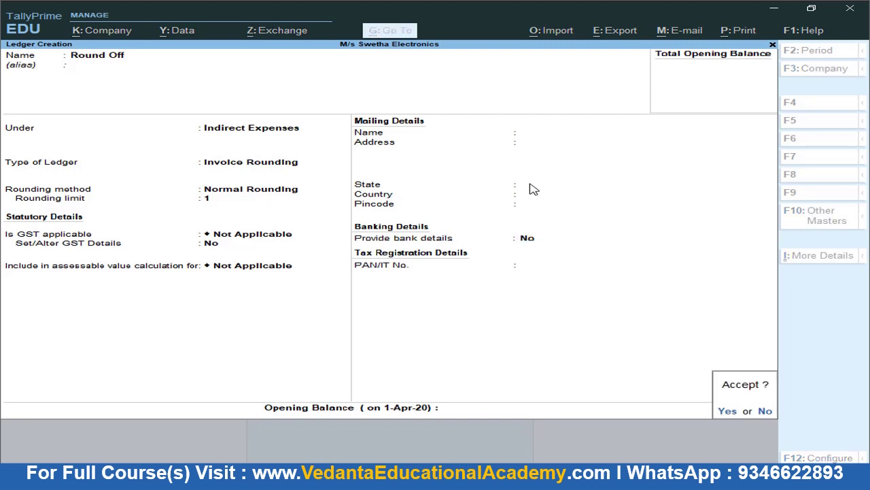
key(Return)
key(Escape)
key(Escape)
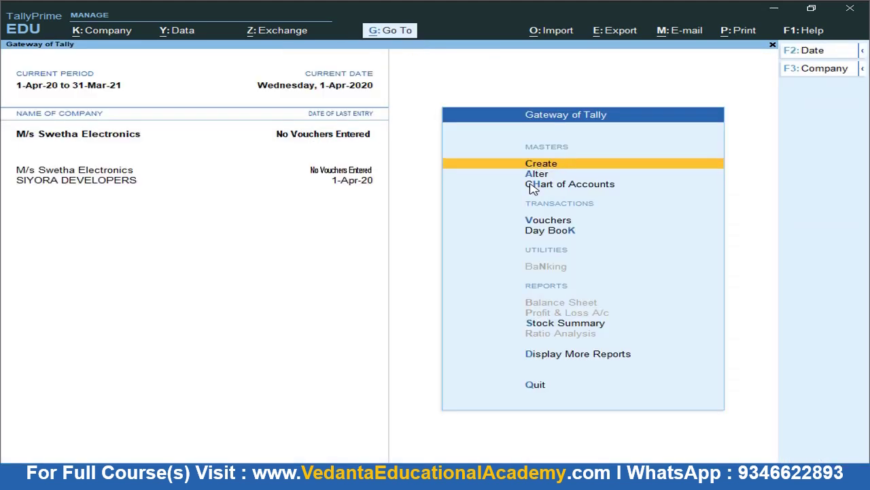
key(Escape)
key(Escape)
key(Down)
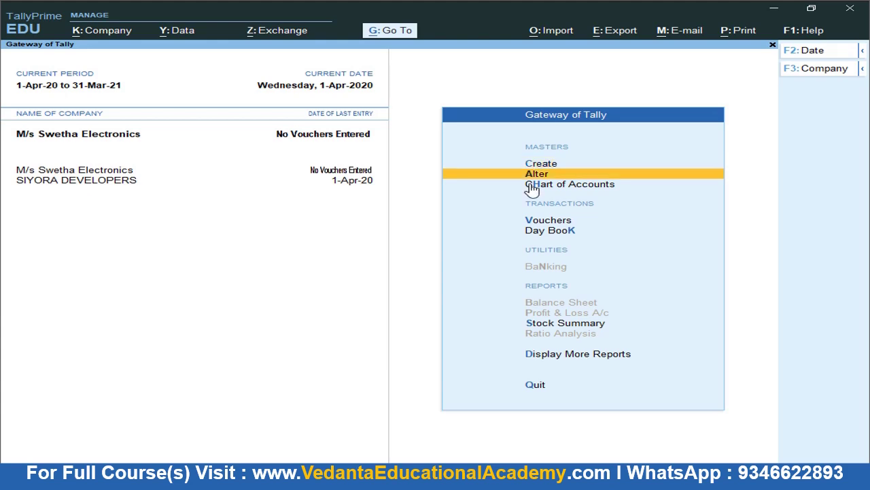
key(alt+Tab)
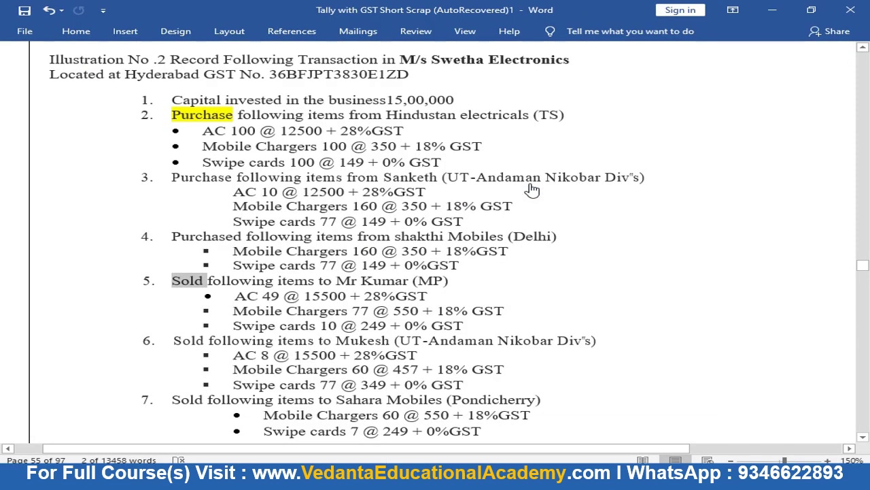
click(213, 132)
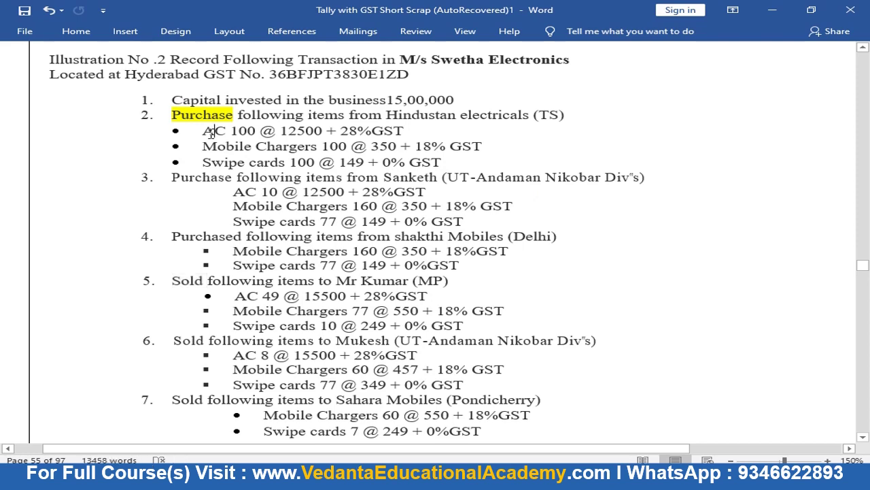
key(alt+Tab)
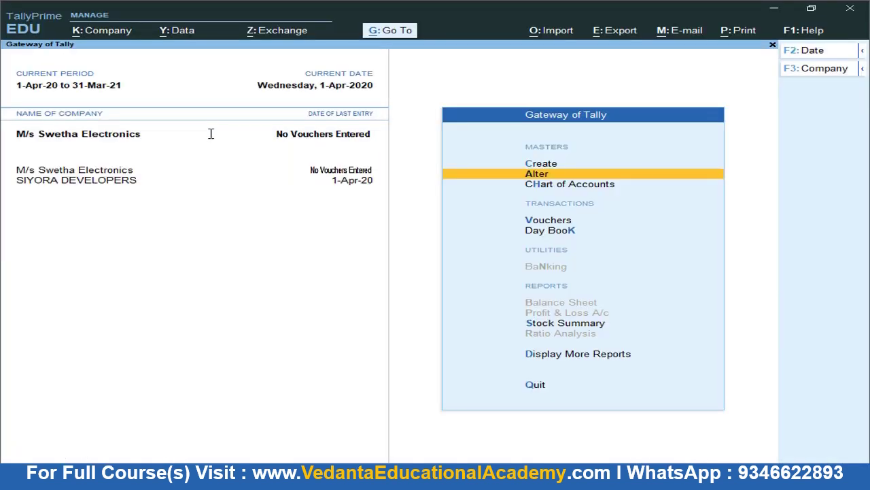
Begin stock item AC under Primary and start creating a new unit for it
key(Up)
key(Return)
key(Down)
key(Down)
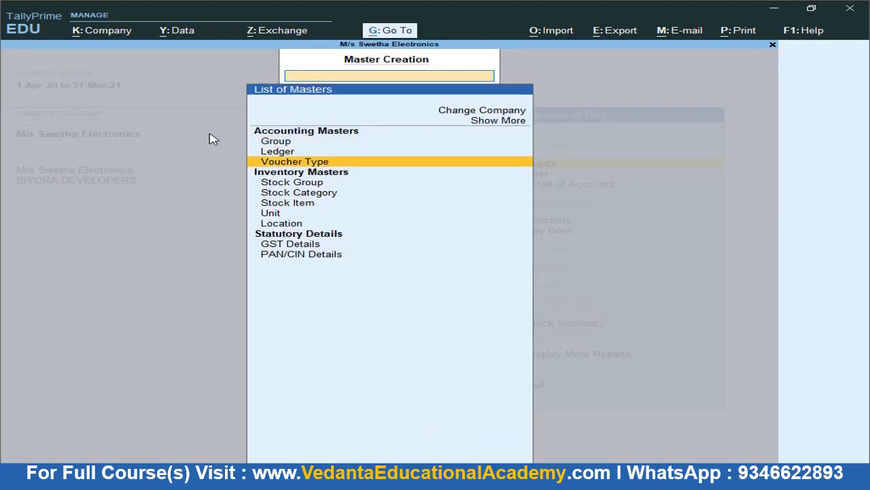
key(Down)
key(Down)
key(Down)
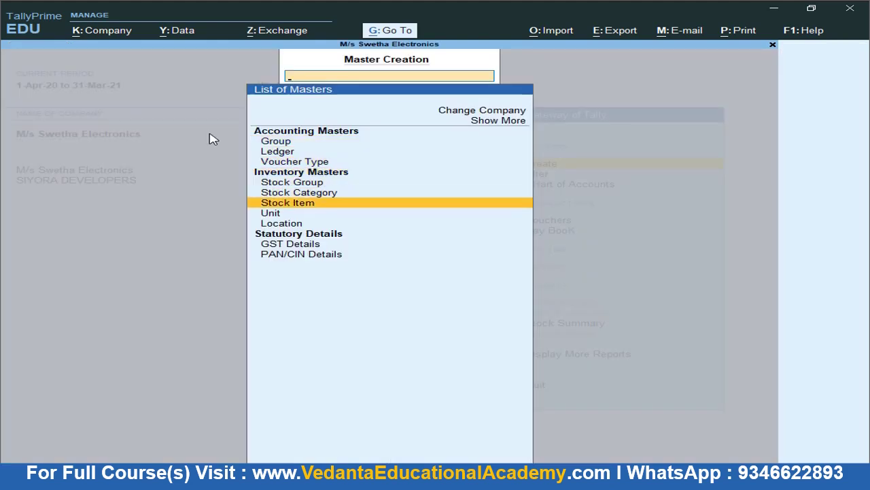
key(Return)
key(alt+Tab)
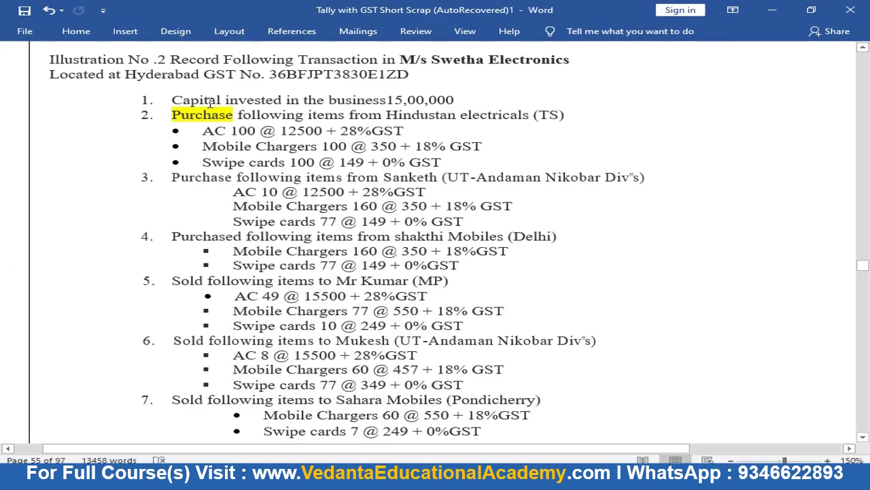
key(alt+Tab)
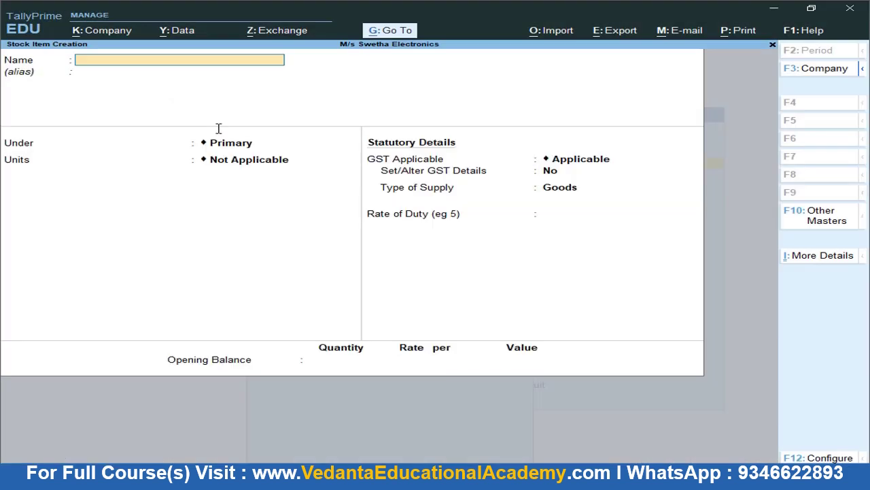
text(AC)
key(Return)
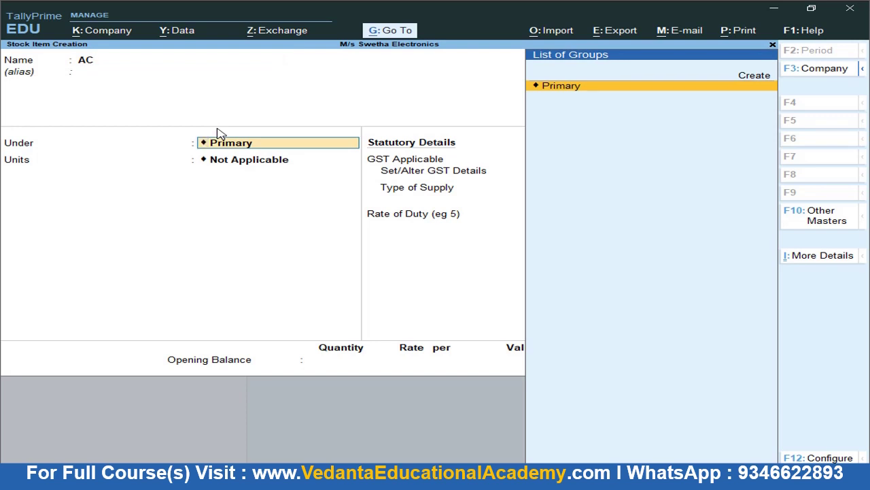
key(Return)
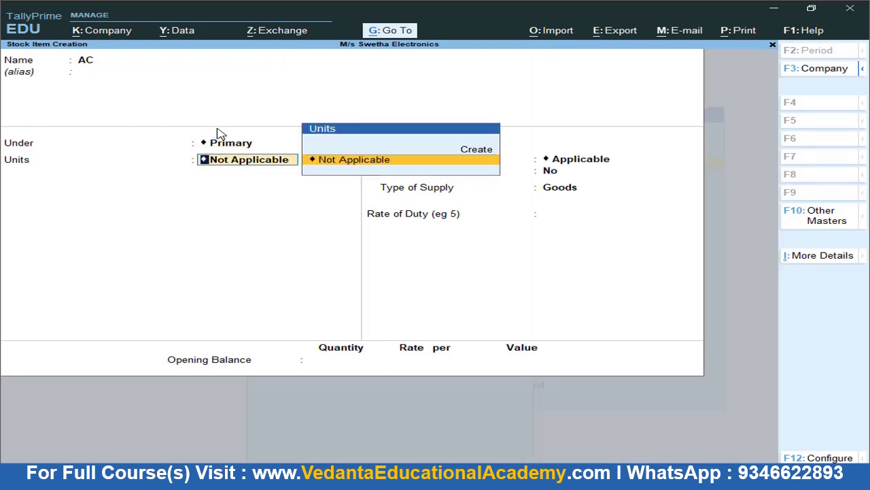
key(alt+c)
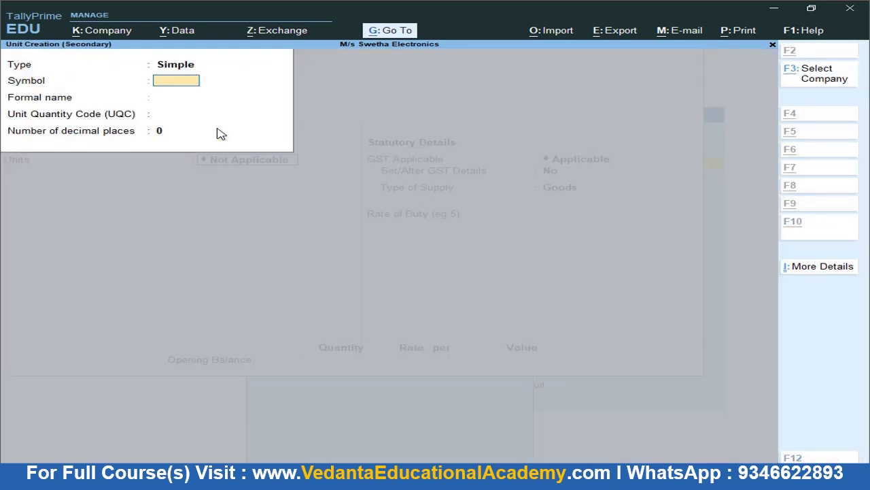
Define unit No.s, formal name Numbers, UQC NOS-NUMBERS, 0 decimal places, and accept it
text(No.s)
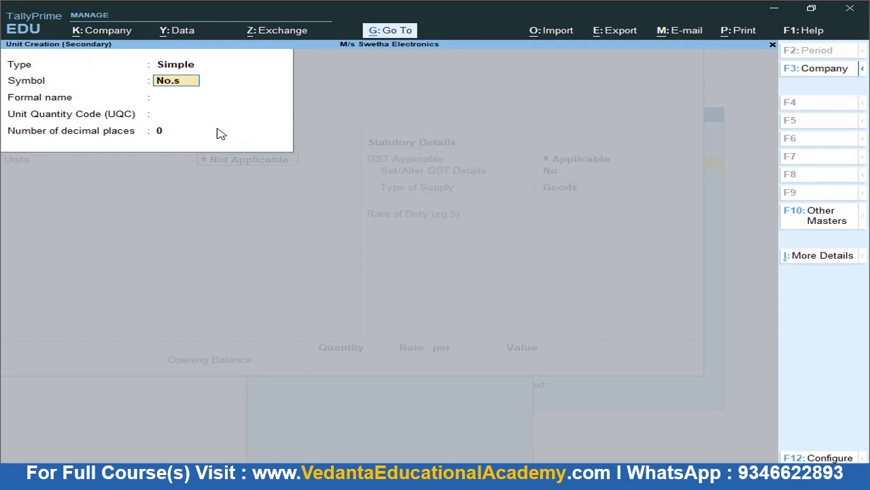
key(Return)
text(Numbers)
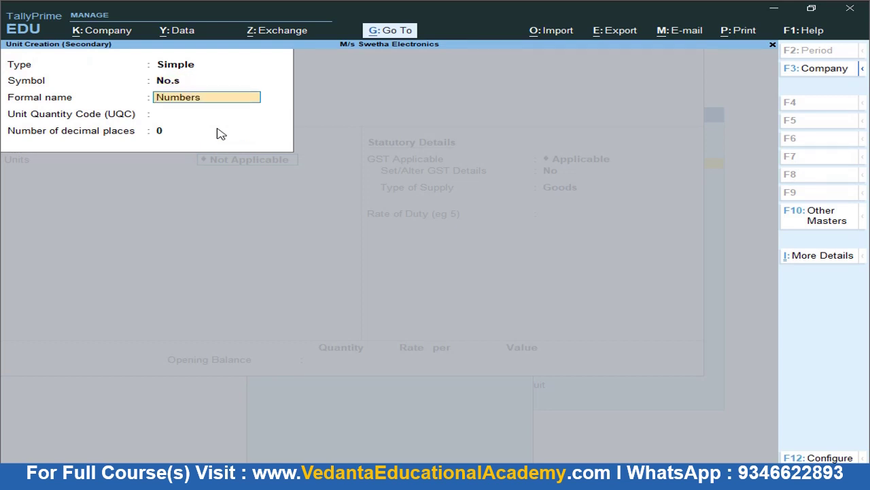
key(Return)
key(Return)
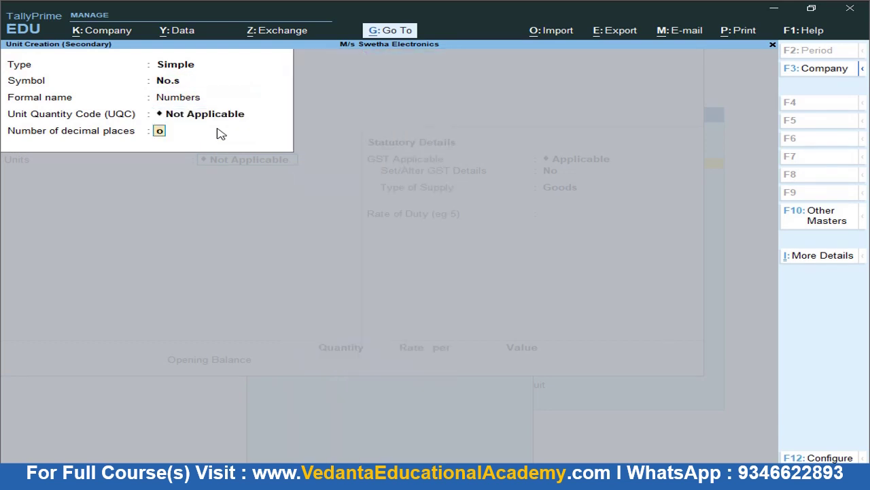
key(BackSpace)
key(BackSpace)
key(Return)
text(no)
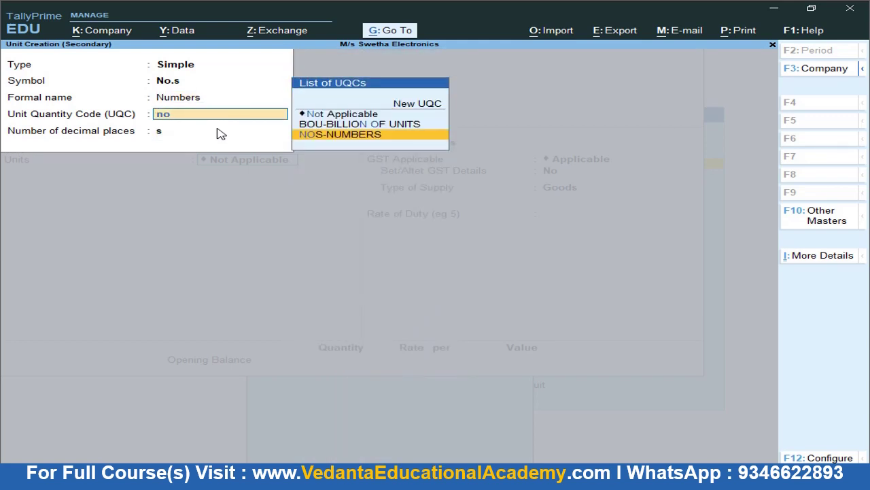
key(Return)
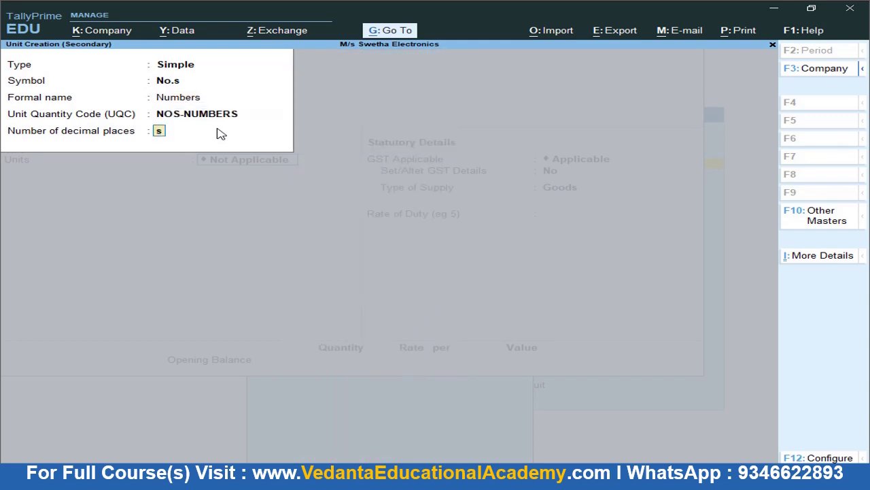
text(0)
key(Return)
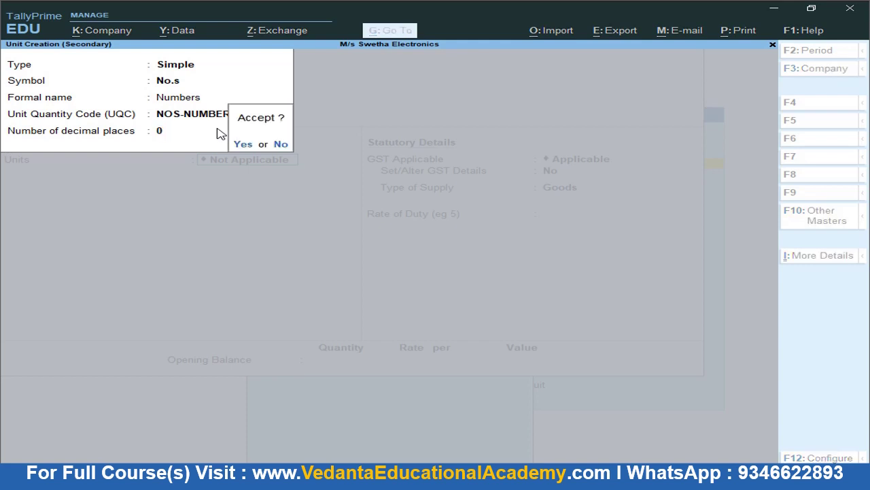
key(Return)
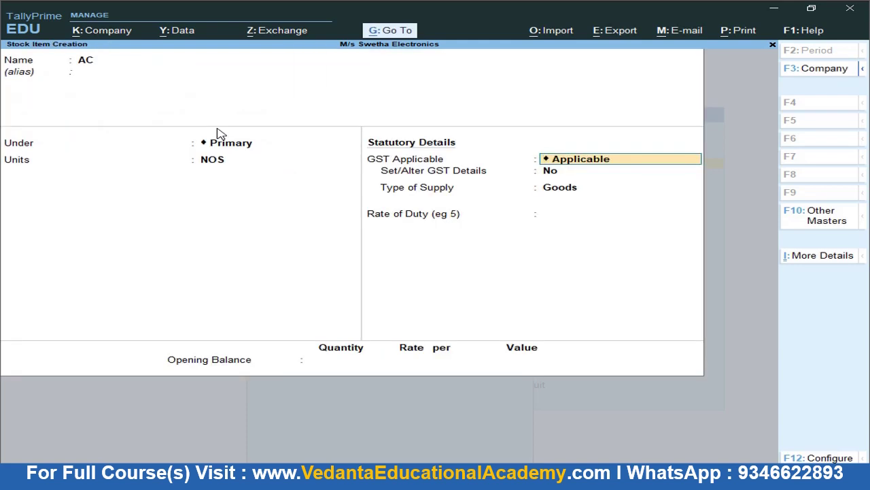
Turn on GST details for the AC item, enable HSN/SAC and tax options, and enter description Ac
key(Return)
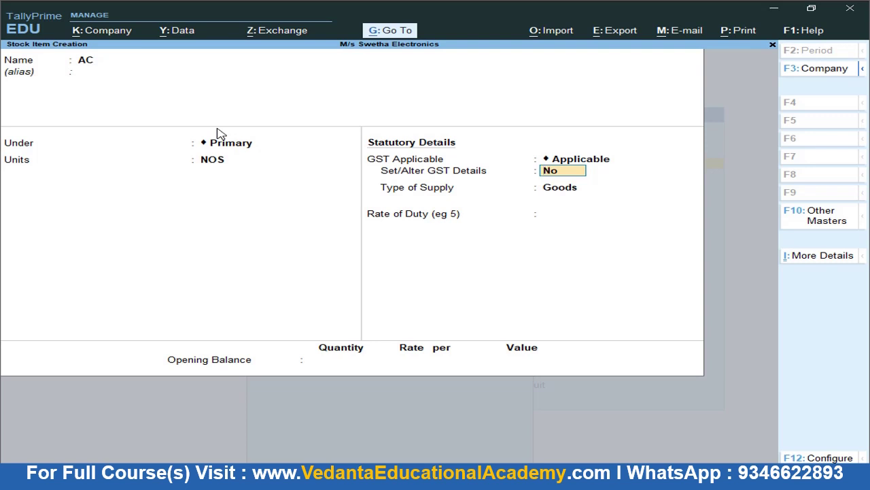
text(yes)
key(Return)
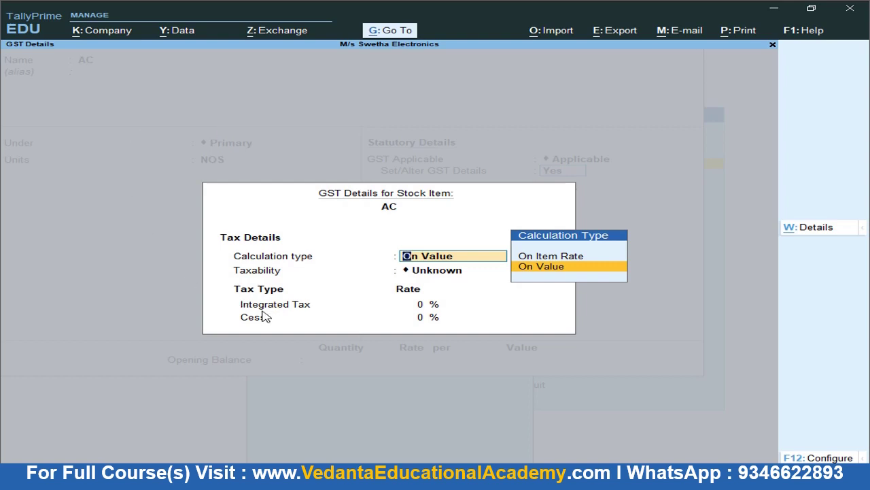
click(824, 459)
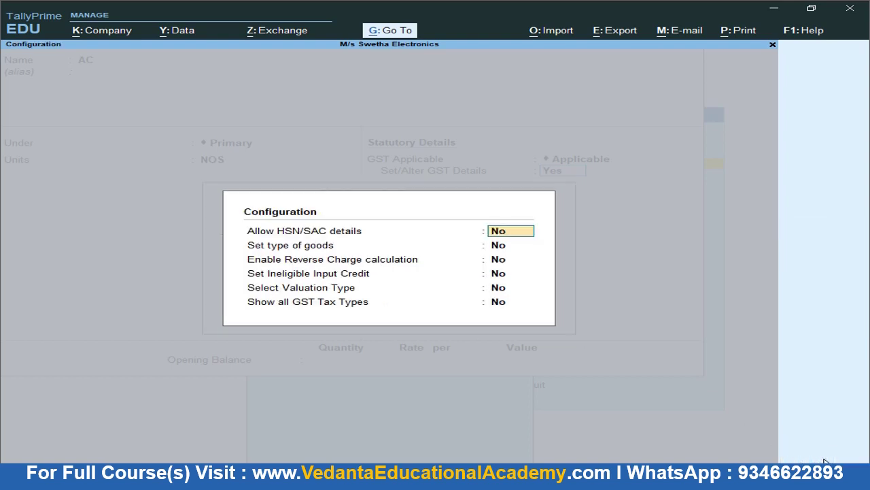
text(ye)
key(Return)
key(Return)
key(Return)
key(Return)
key(Return)
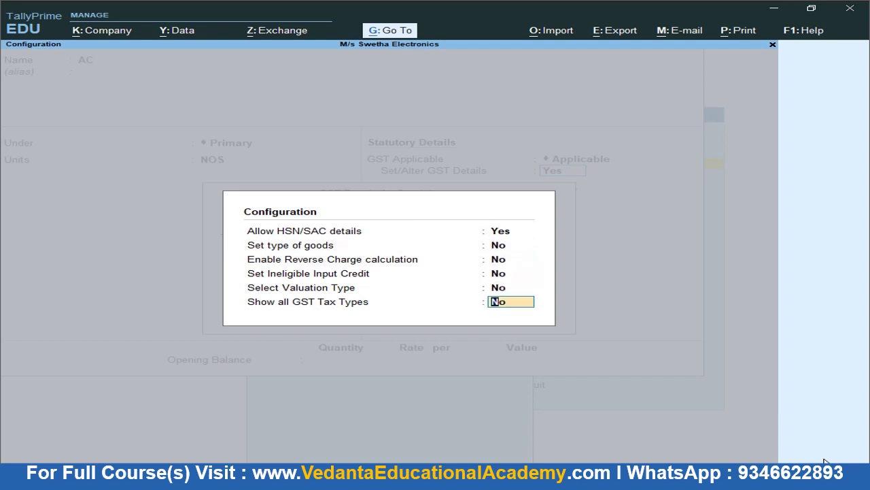
text(yes)
key(Return)
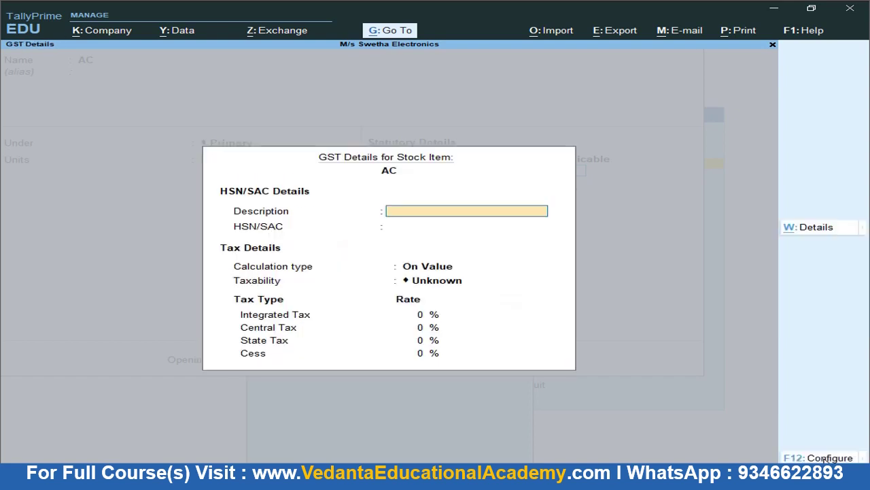
text(Ac)
key(Return)
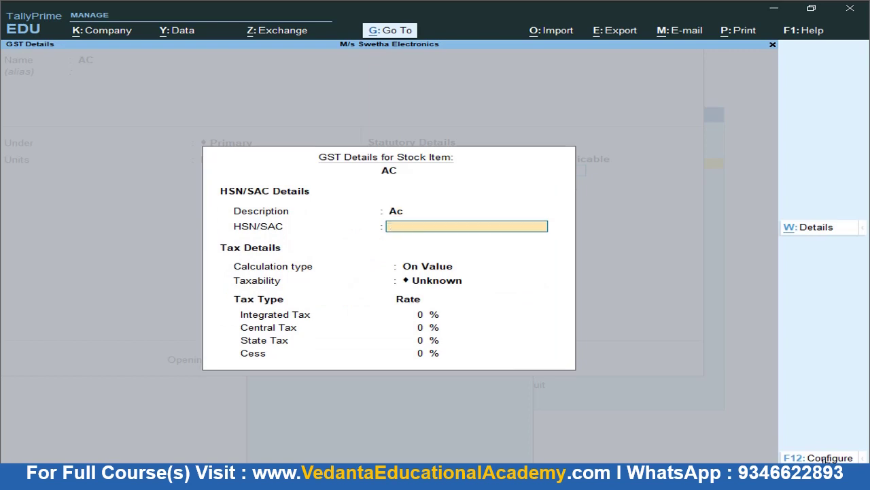
Enter HSN/SAC 1547 with On Value calculation and Taxable taxability
key(alt+Tab)
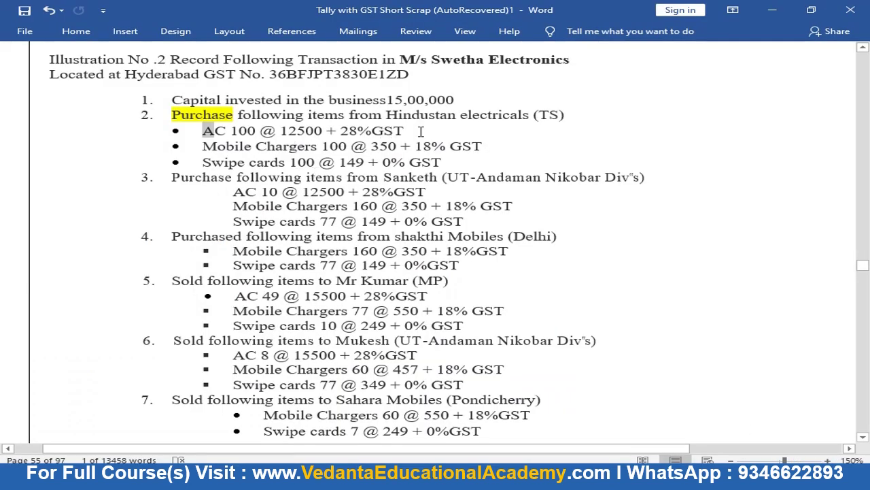
key(alt+Tab)
text(1547)
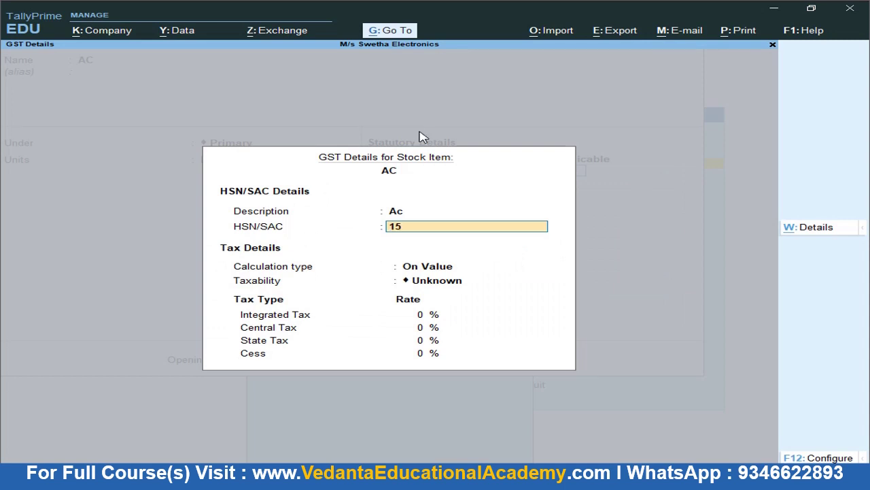
key(Return)
key(Return)
key(Down)
key(Down)
key(Down)
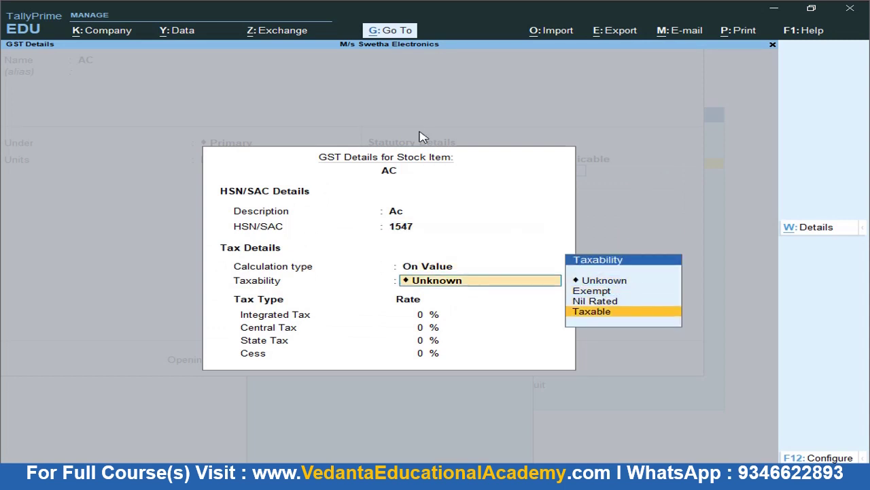
key(alt+Tab)
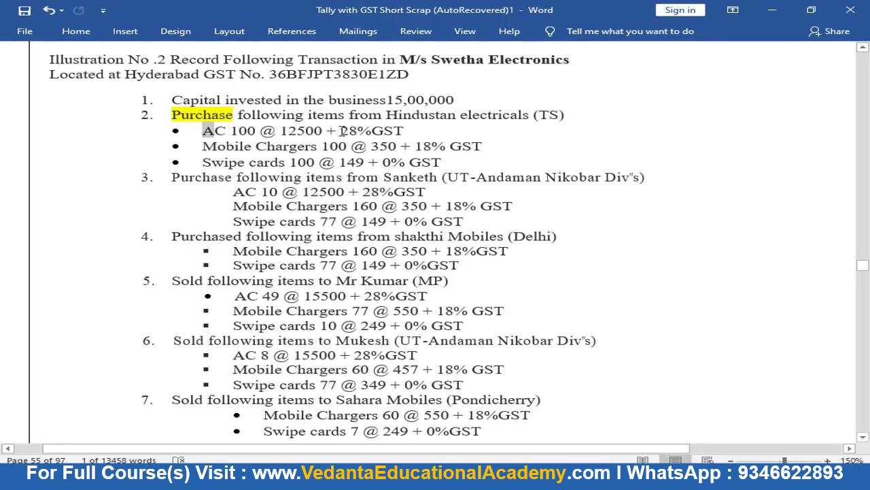
double_click(346, 130)
key(alt+Tab)
key(Return)
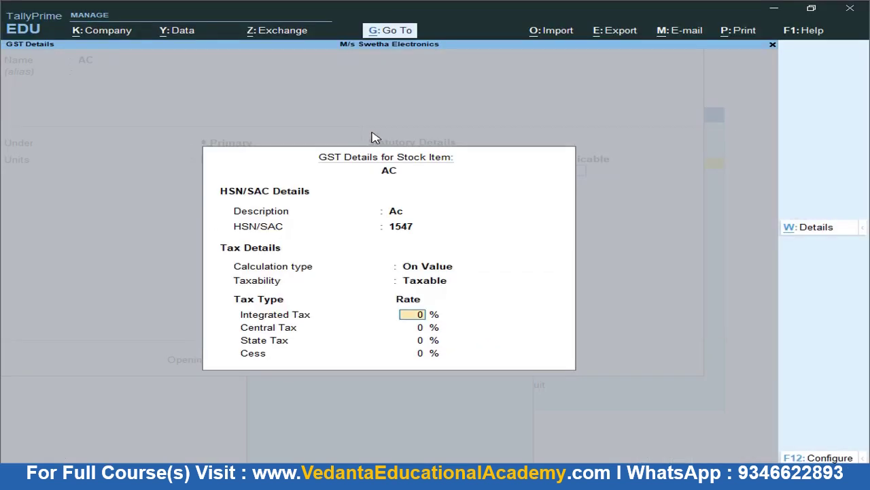
Apply 28% integrated tax (14% central, 14% state) as Goods and accept the GST details
key(BackSpace)
key(Return)
text(28)
key(Return)
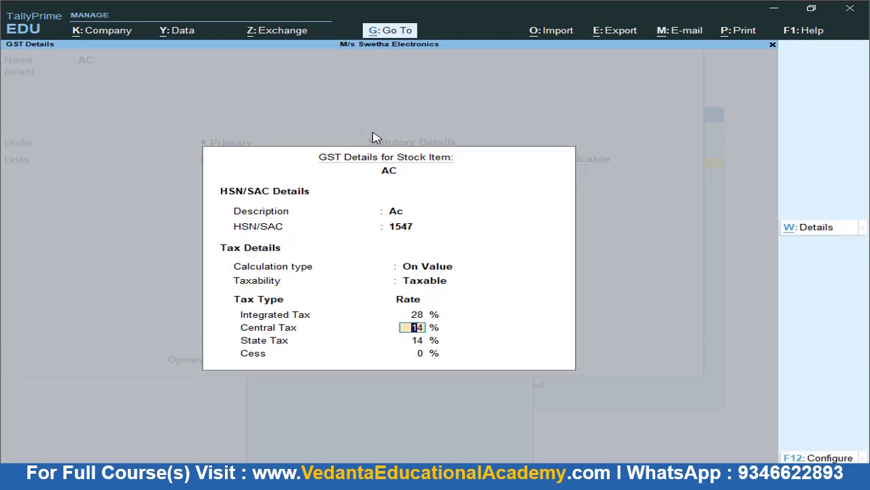
key(Return)
key(Return)
key(Return)
key(Return)
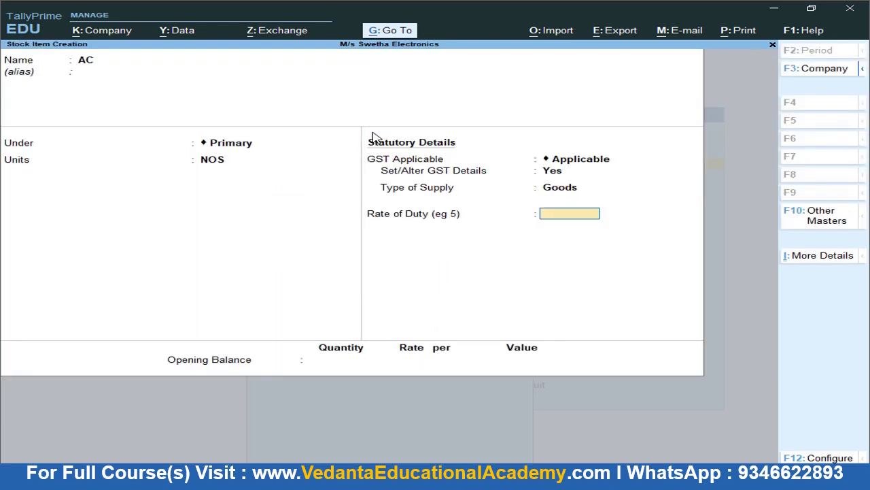
key(Return)
key(Return)
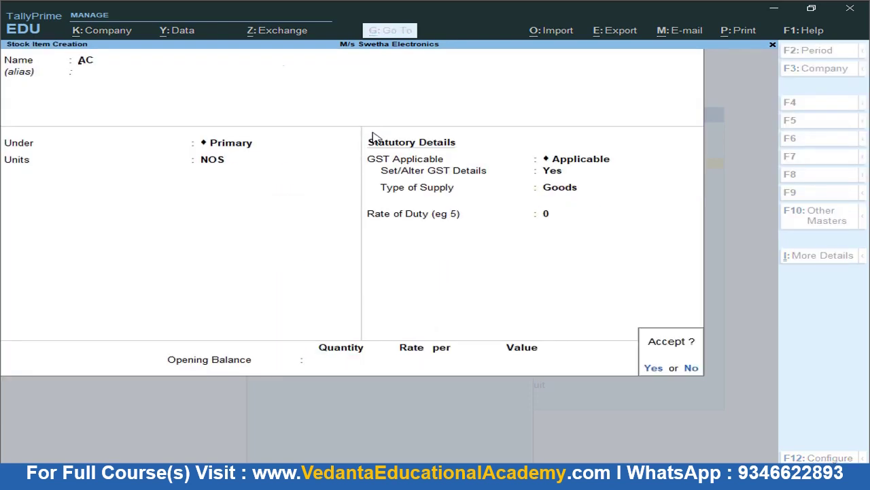
key(Return)
key(alt+Tab)
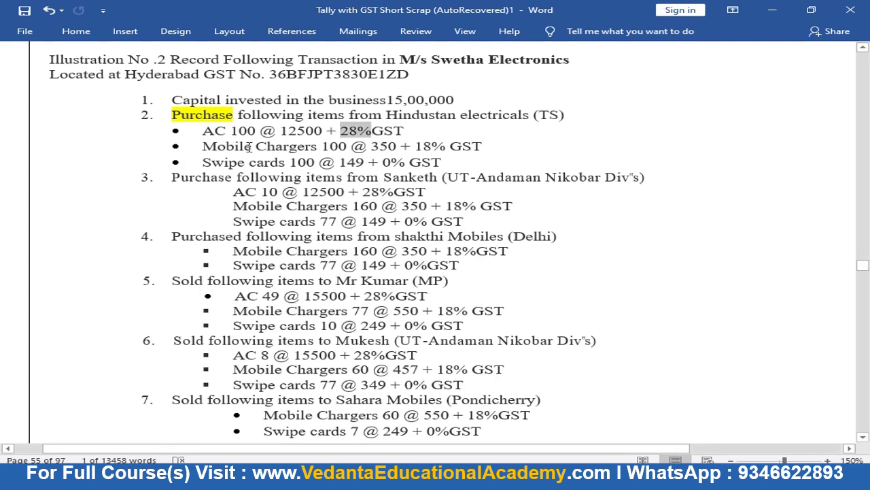
Create stock item Mobile Chargers under Primary with unit NOS
drag(205, 147, 291, 147)
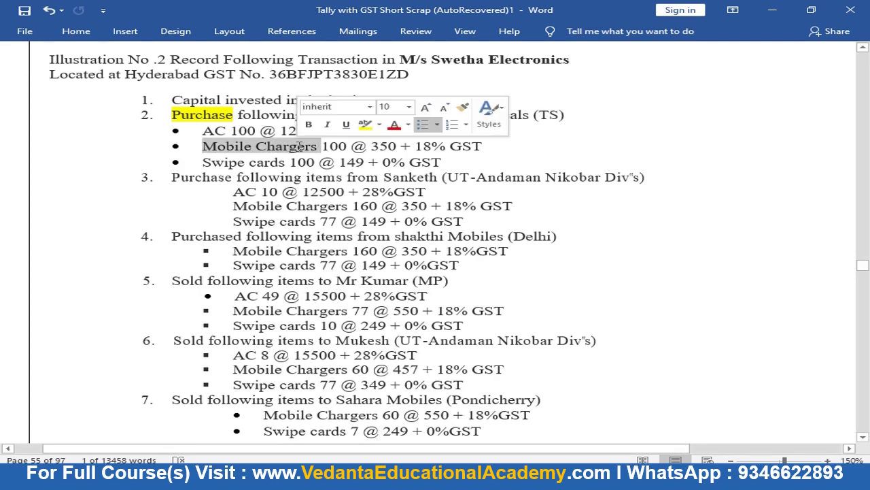
key(alt+Tab)
text(• Mobile Chargers)
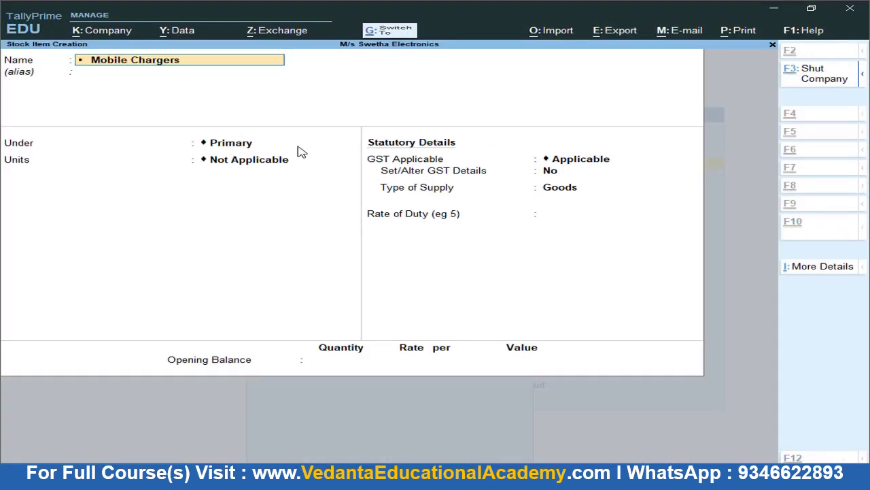
key(Return)
key(Return)
key(shift+Tab)
key(shift+Tab)
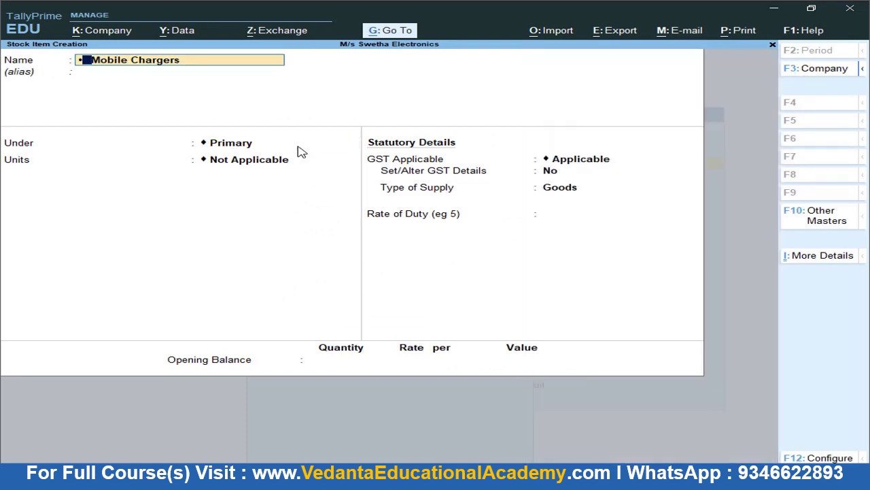
key(Delete)
key(Delete)
key(Return)
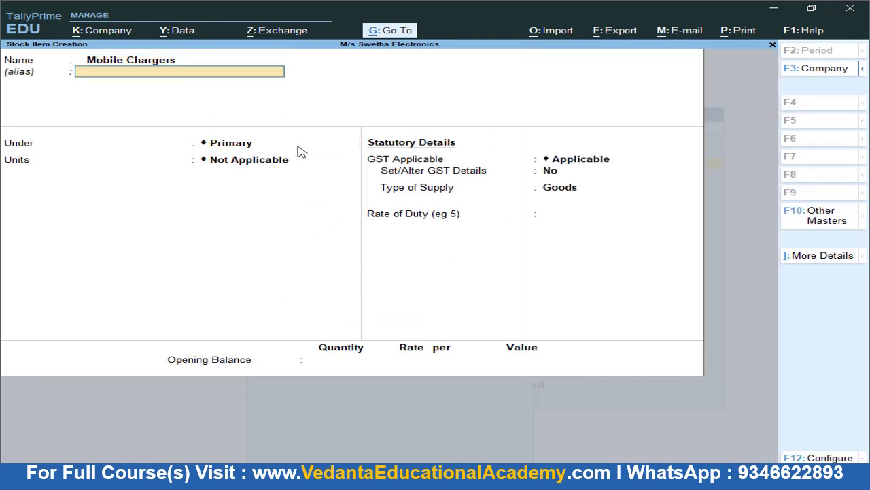
key(Return)
key(Return)
key(Down)
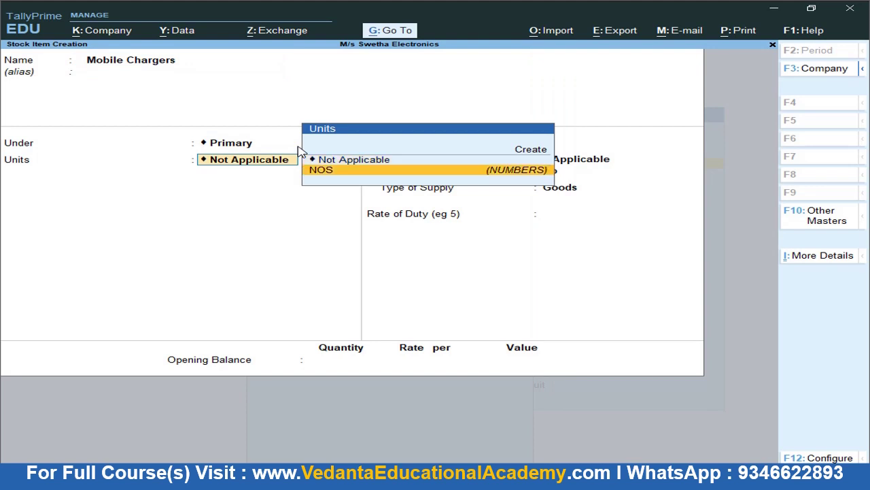
key(Return)
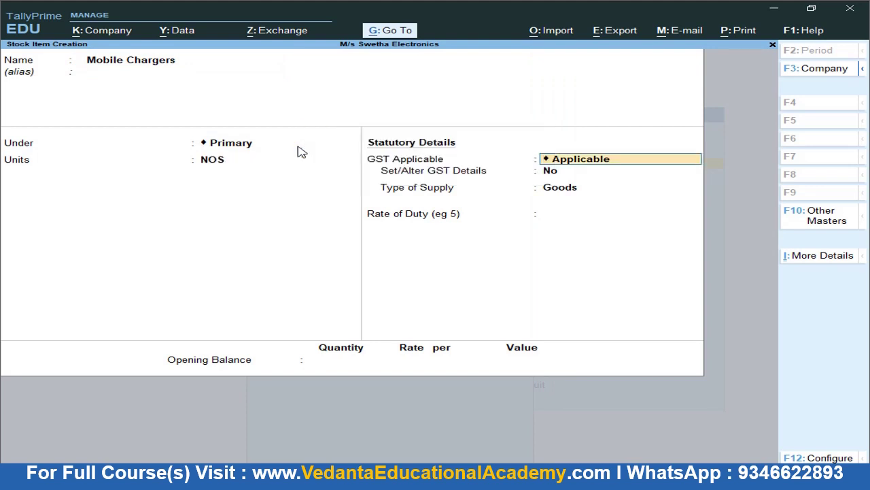
Turn on GST details and enter HSN/SAC 5474, On Value, Taxable
key(Return)
text(yes)
key(Return)
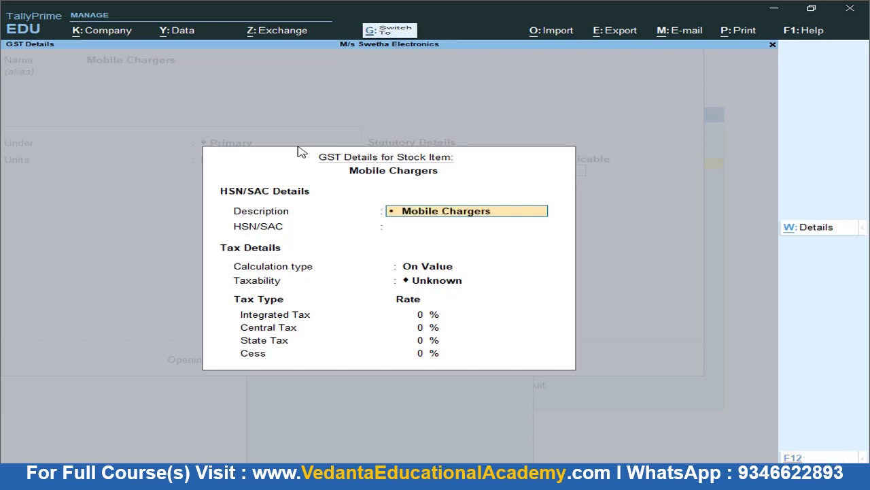
key(Return)
key(alt+Tab)
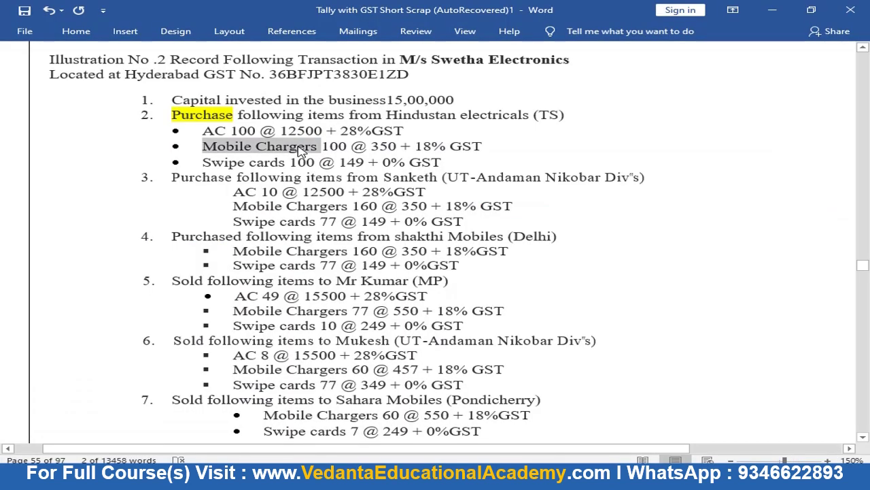
key(alt+Tab)
text(5474)
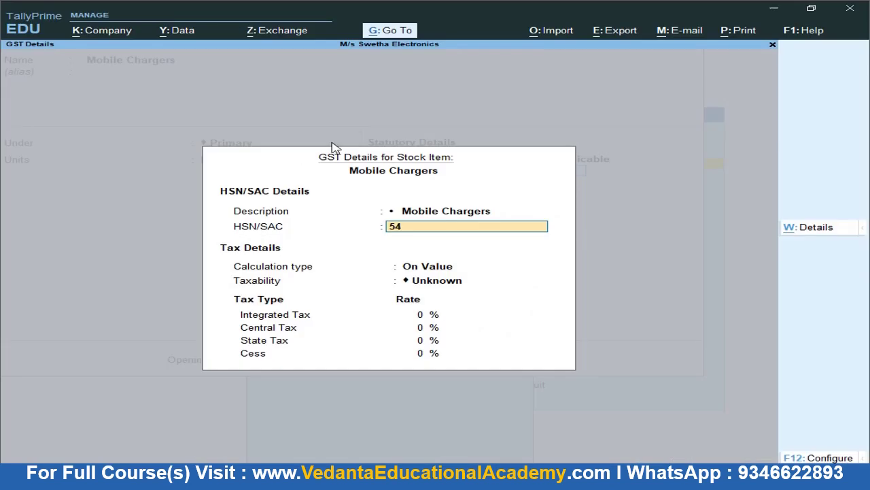
key(Return)
key(Return)
key(Down)
key(Down)
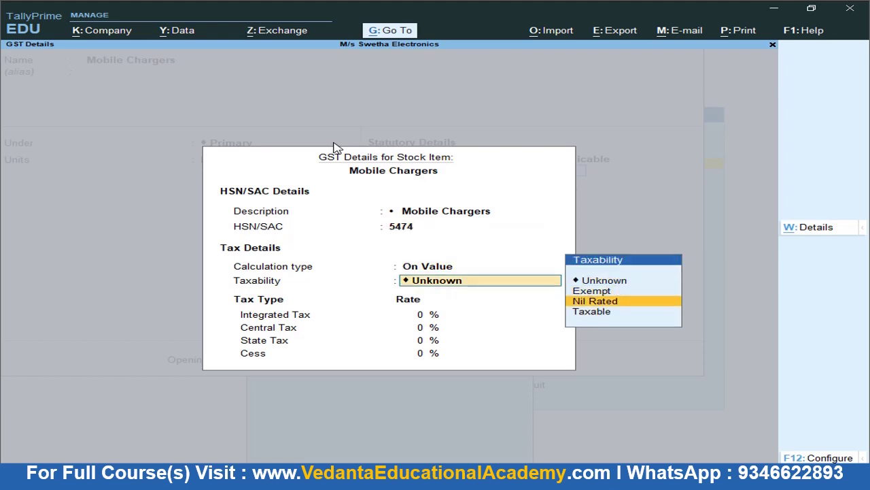
key(Down)
Set 18% integrated tax (9% central, 9% state) and close the GST details
key(alt+Tab)
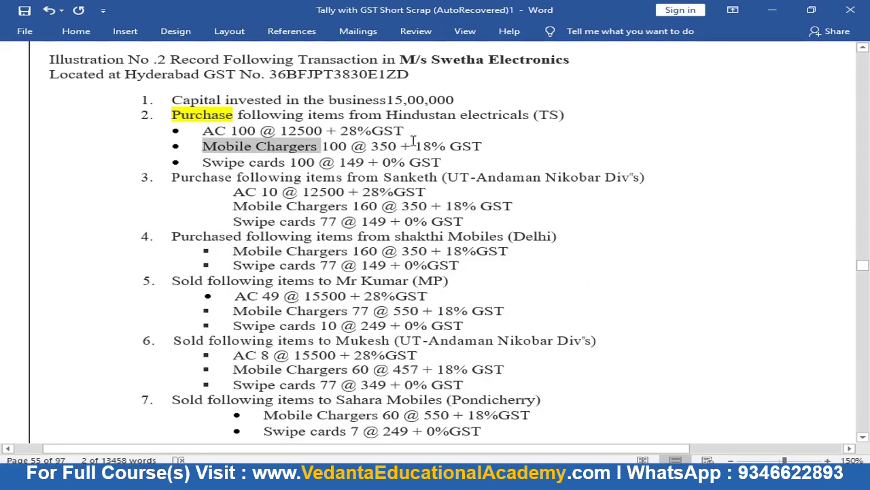
drag(414, 146, 450, 150)
key(alt+Tab)
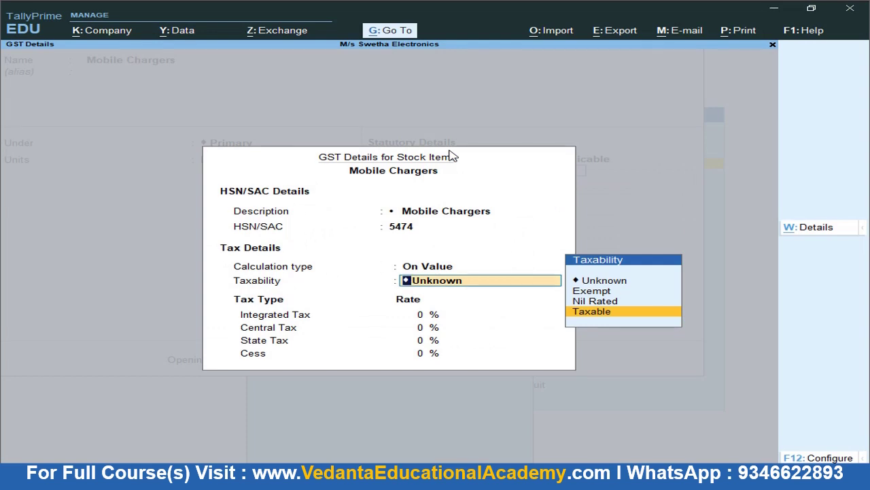
key(Return)
text(18)
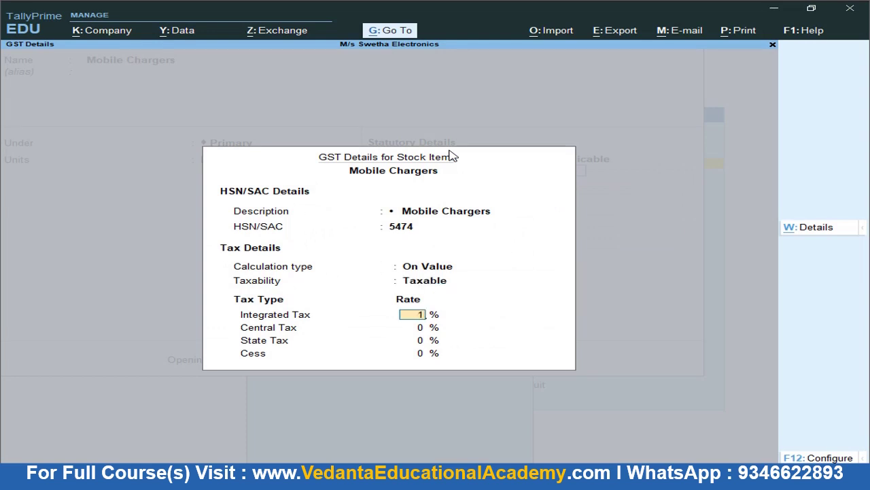
key(Return)
key(Return)
key(Return)
key(Return)
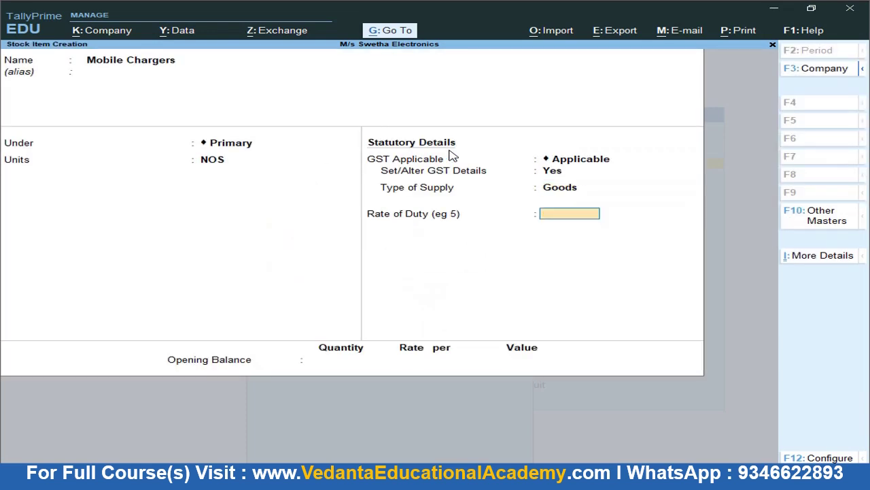
key(Return)
key(Return)
key(Return)
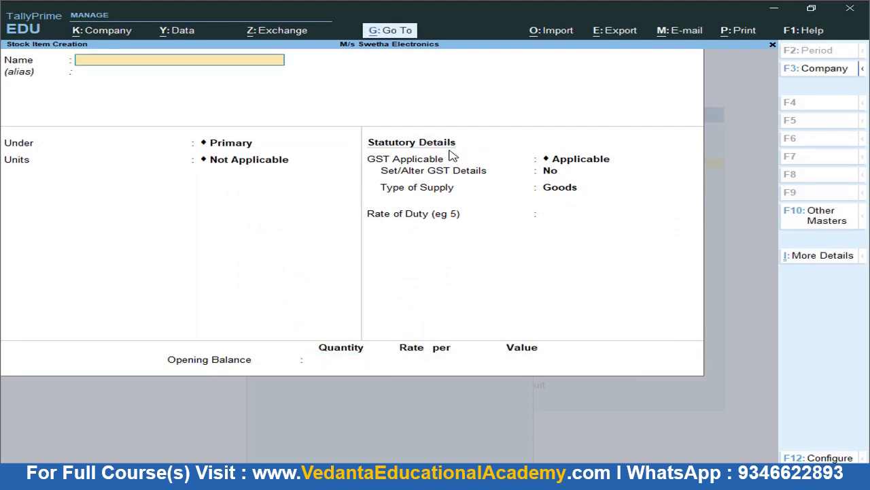
Save Mobile Chargers, then name a new item Swipe Cards with Primary group, NOS unit, and GST Applicable
key(Escape)
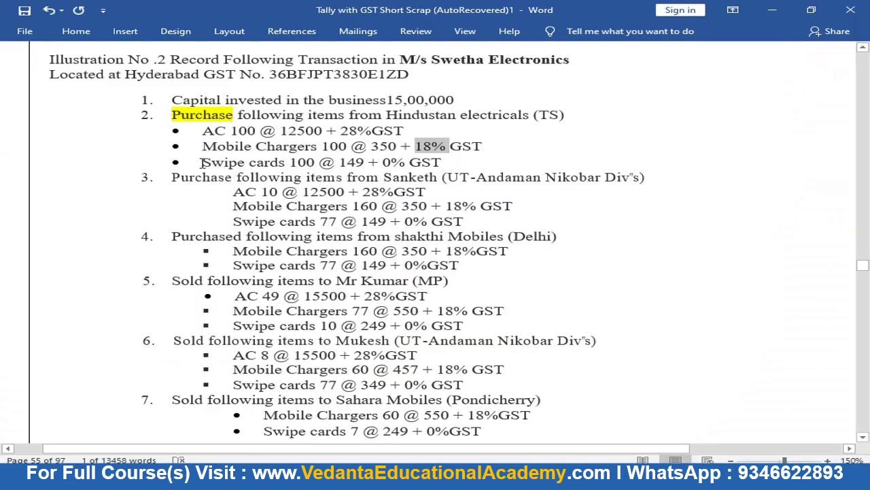
drag(202, 163, 284, 163)
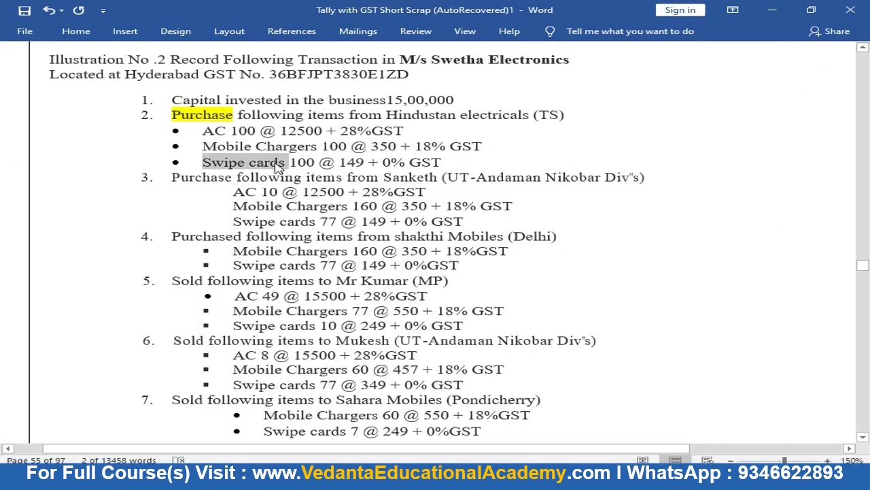
key(alt+Tab)
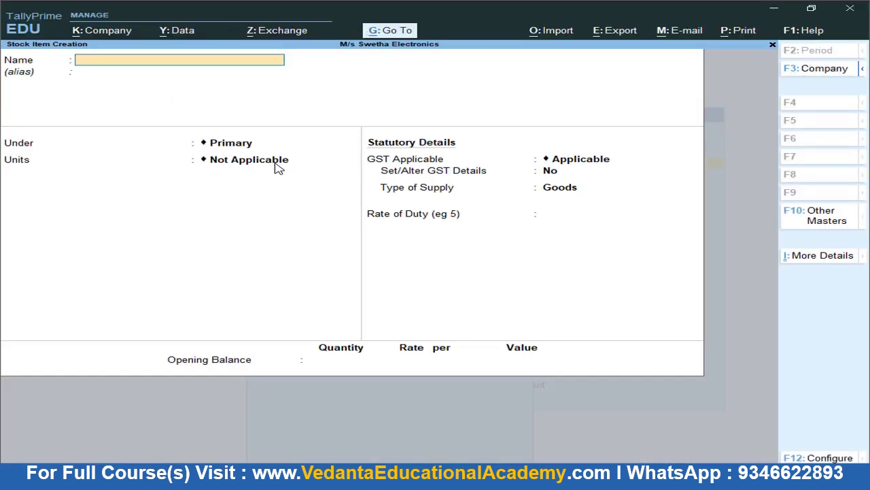
text(Swipe Cards)
key(Return)
key(Return)
key(Return)
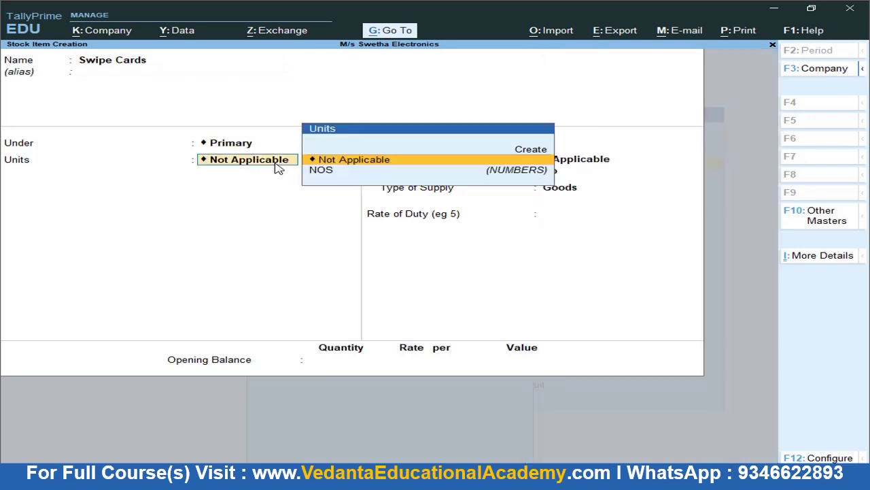
key(Down)
key(Return)
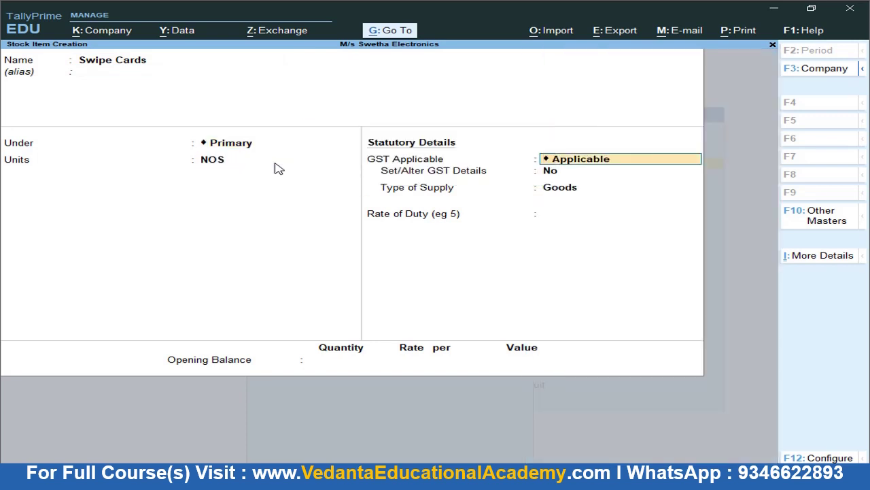
key(Return)
Turn on GST details for Swipe Cards and enter description Swipe Cards
text(ye)
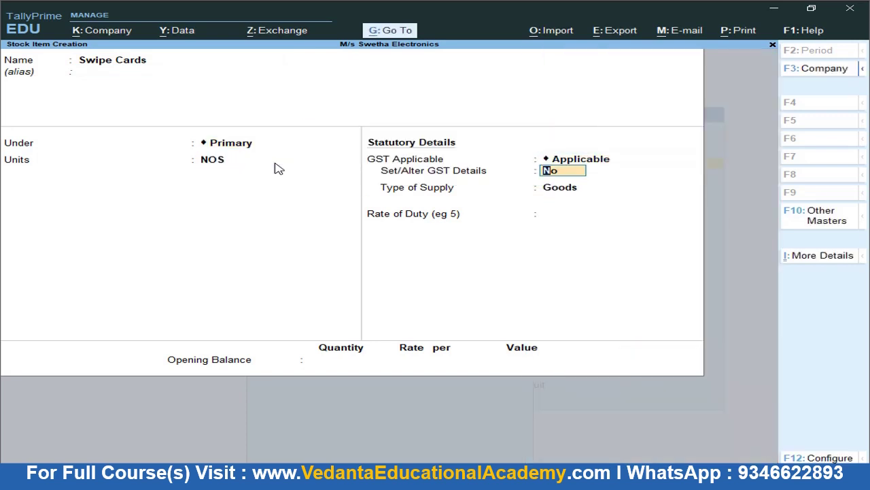
text(s)
key(Return)
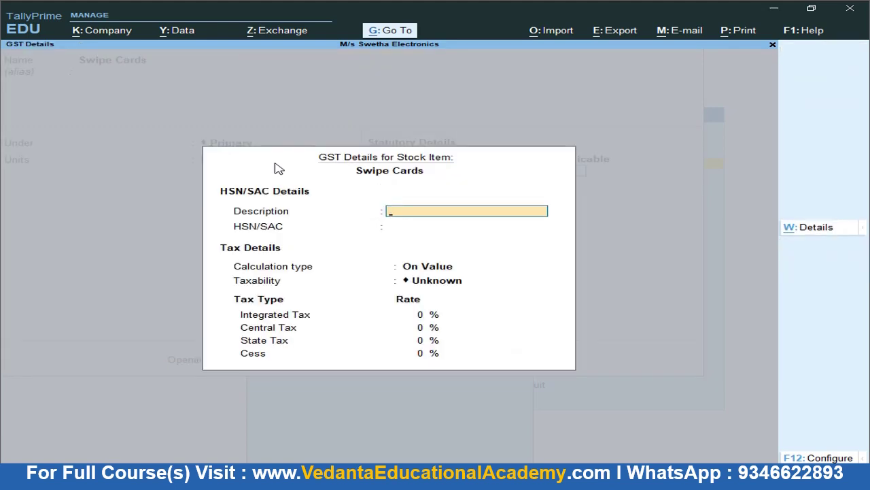
key(alt+Tab)
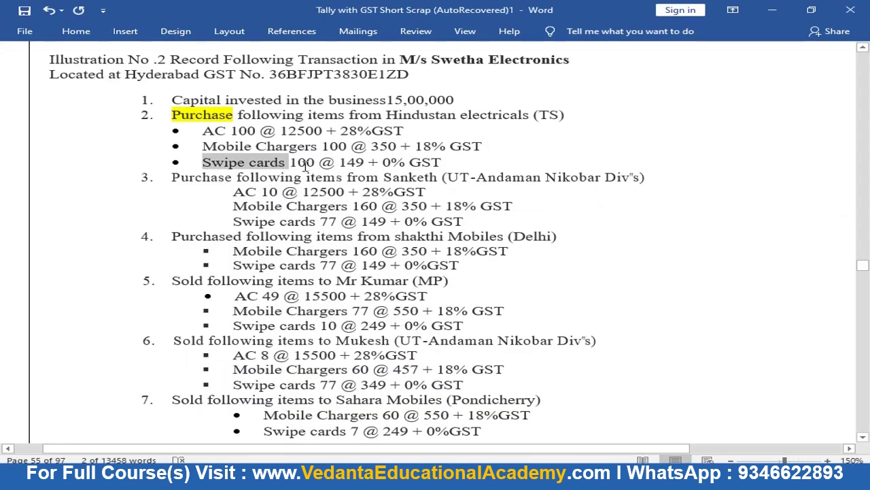
double_click(385, 161)
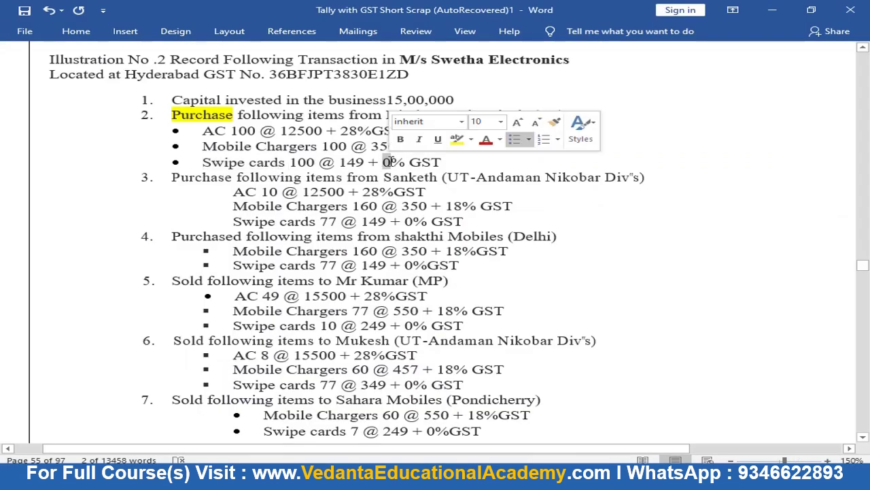
key(alt+Tab)
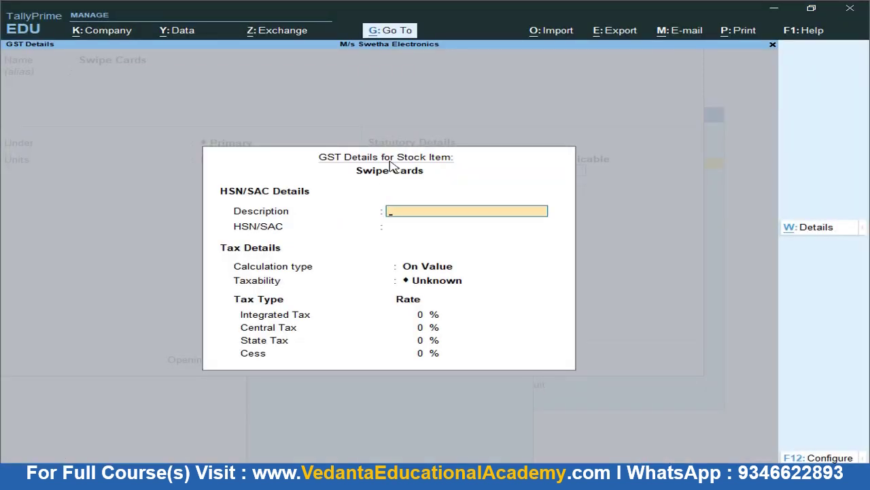
text(Swipe Cards)
key(Return)
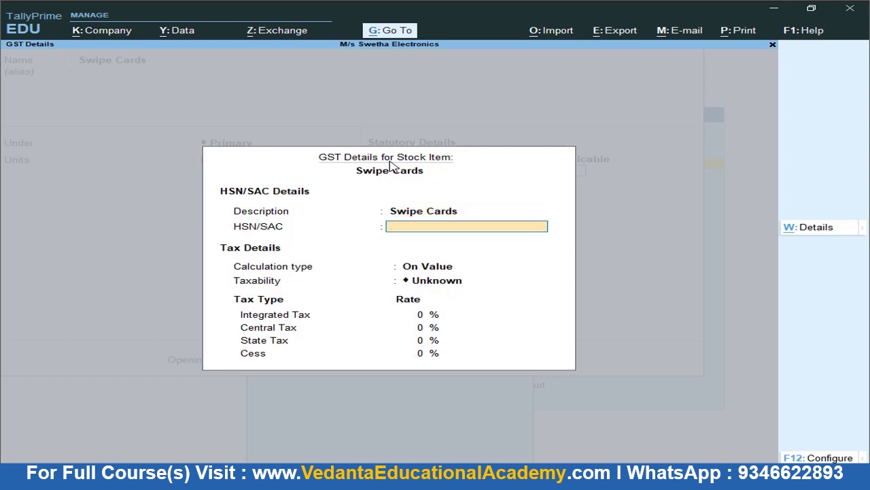
Enter HSN/SAC 9647 with On Value calculation and Nil Rated taxability
text(9647)
key(Return)
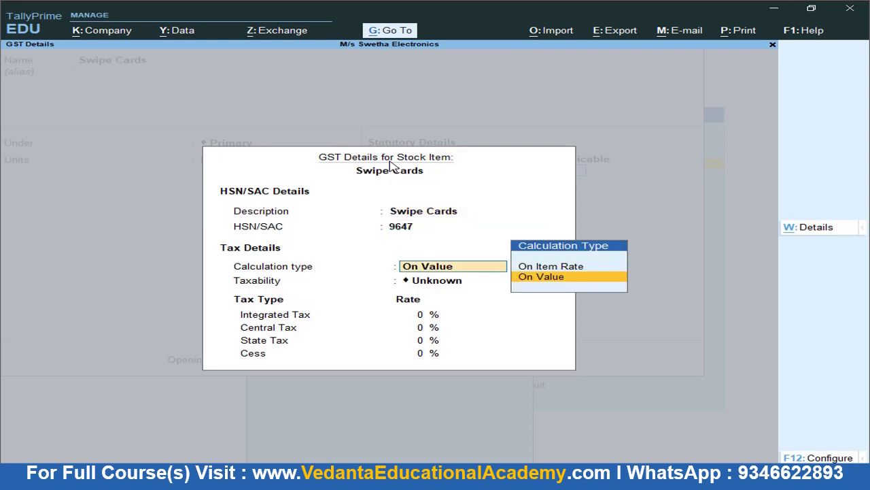
key(Return)
key(Down)
key(Down)
key(Down)
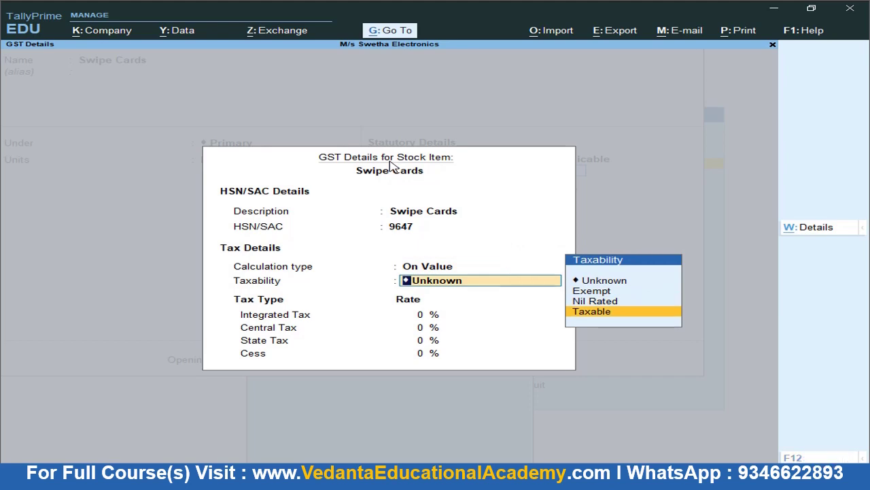
key(alt+Tab)
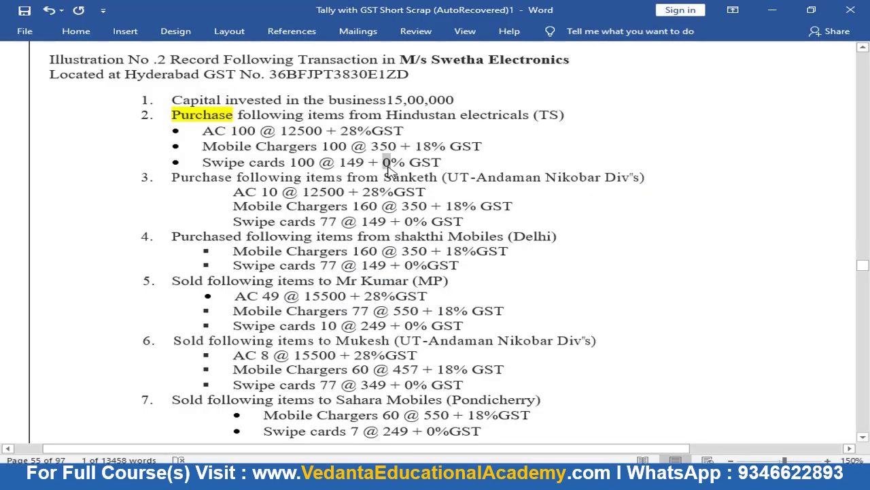
key(alt+Tab)
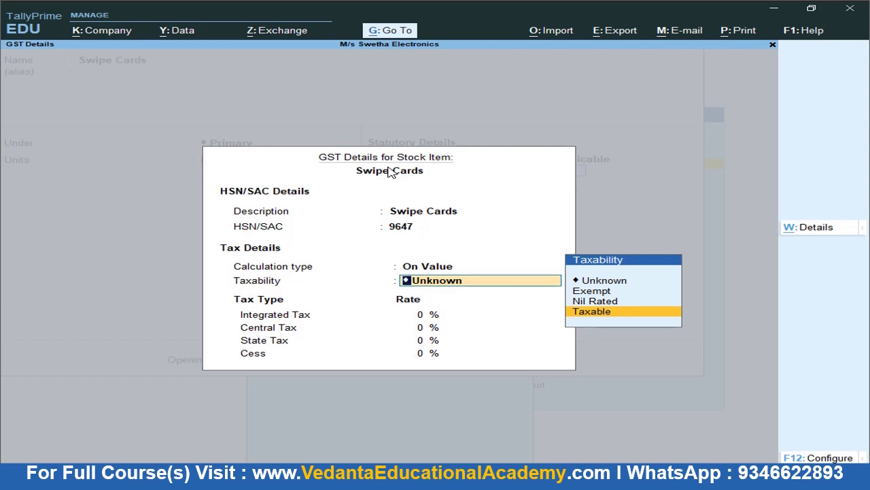
key(Up)
key(Up)
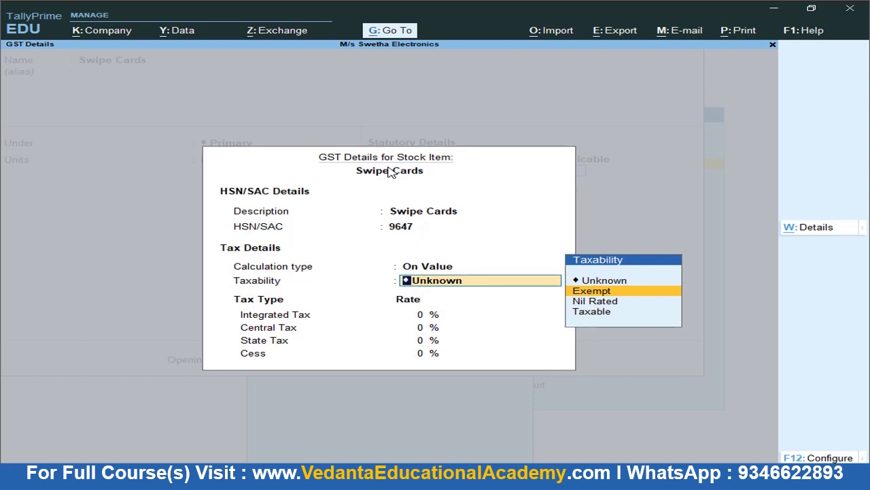
key(Down)
Accept the Nil Rated GST details, save Swipe Cards, and return to Gateway of Tally
click(386, 169)
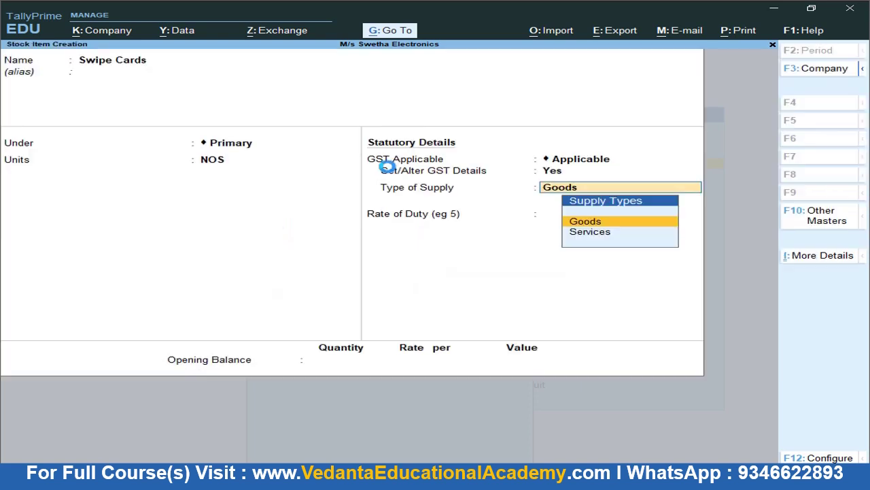
click(387, 169)
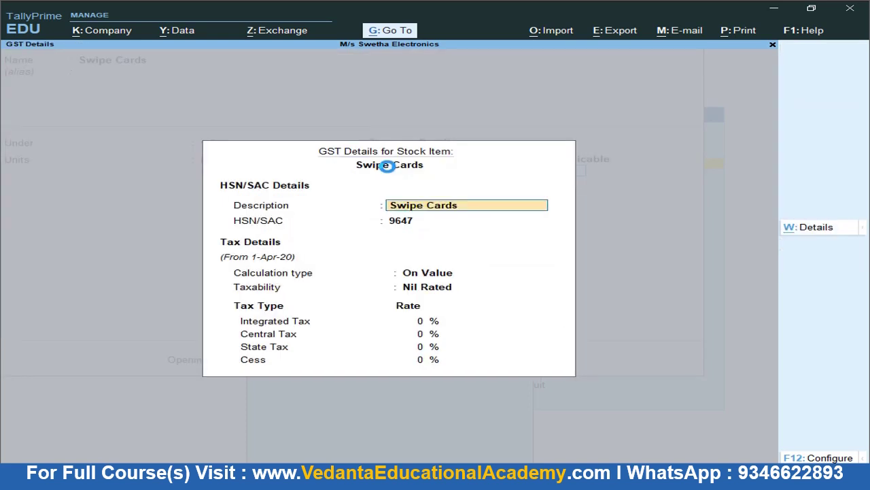
key(Return)
key(Return)
key(Return)
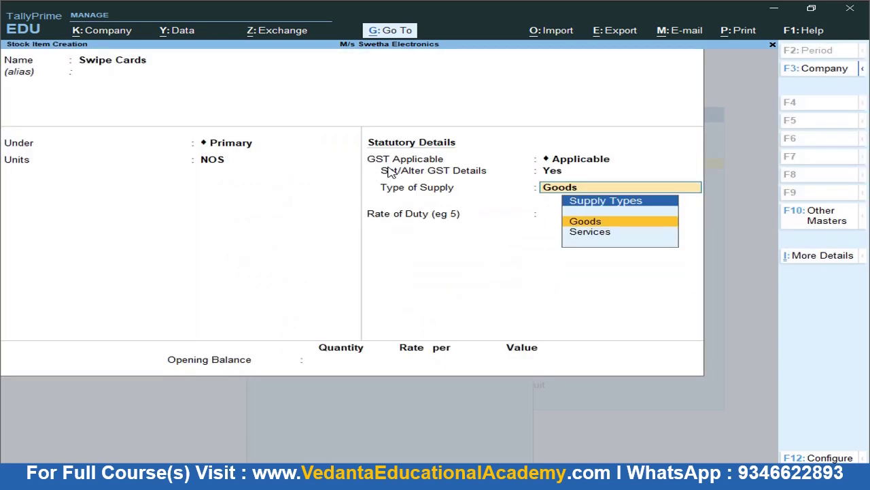
key(Return)
key(Return)
key(Return)
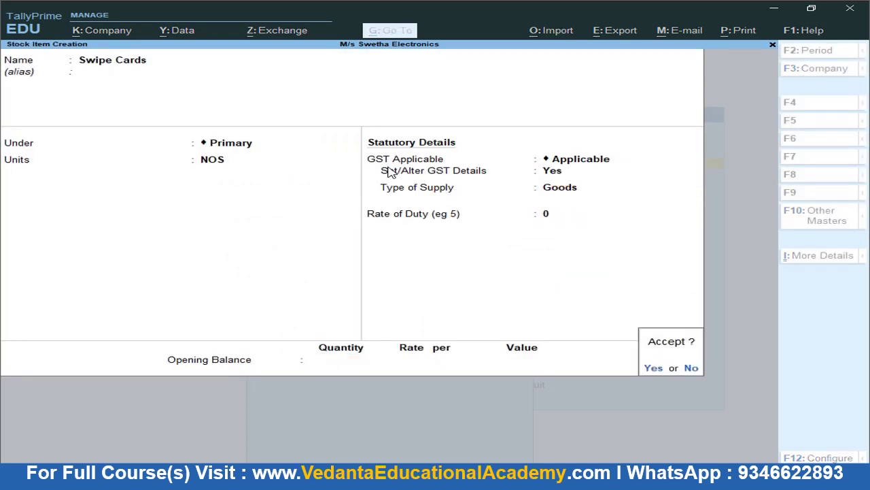
key(Return)
key(Escape)
key(Return)
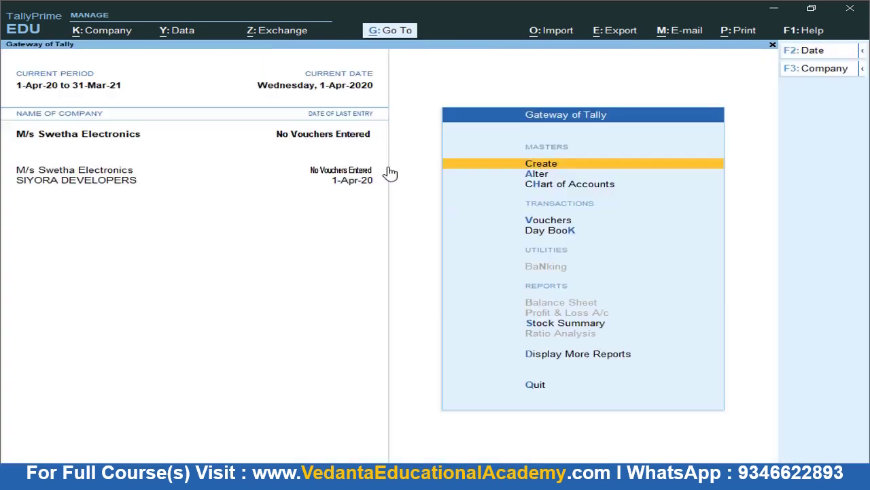
key(Escape)
key(Escape)
Highlight item 1, 'Capital invested in the business 15,00,000', in yellow in Word
key(alt+Tab)
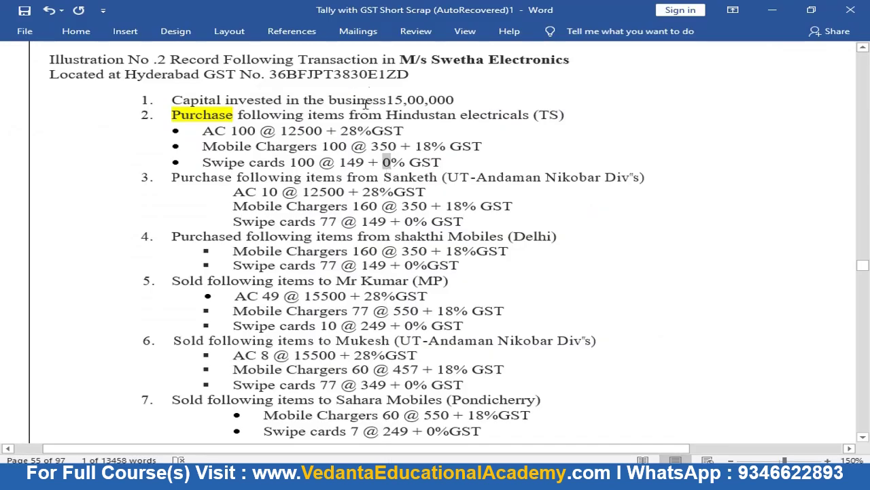
click(456, 98)
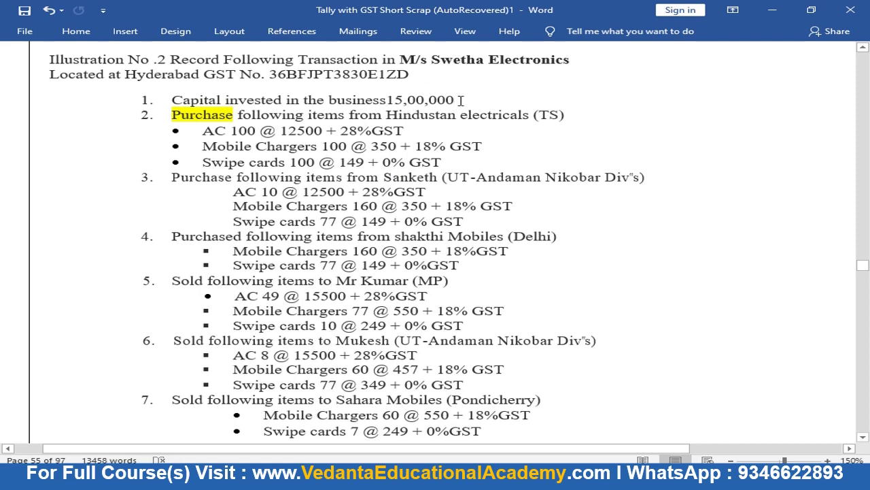
drag(459, 99, 161, 88)
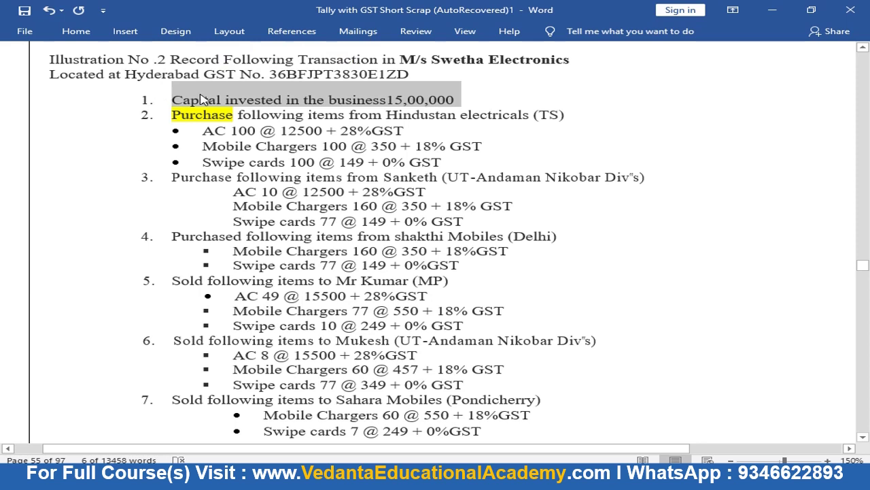
drag(171, 97, 476, 109)
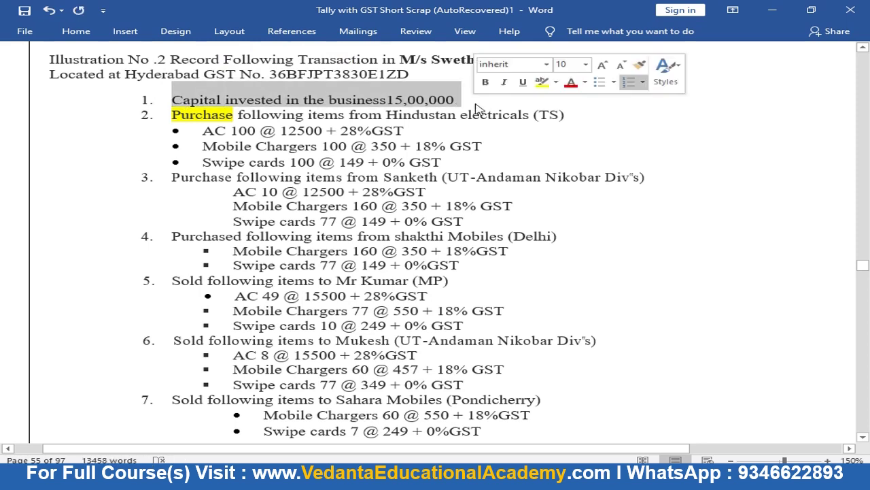
click(541, 81)
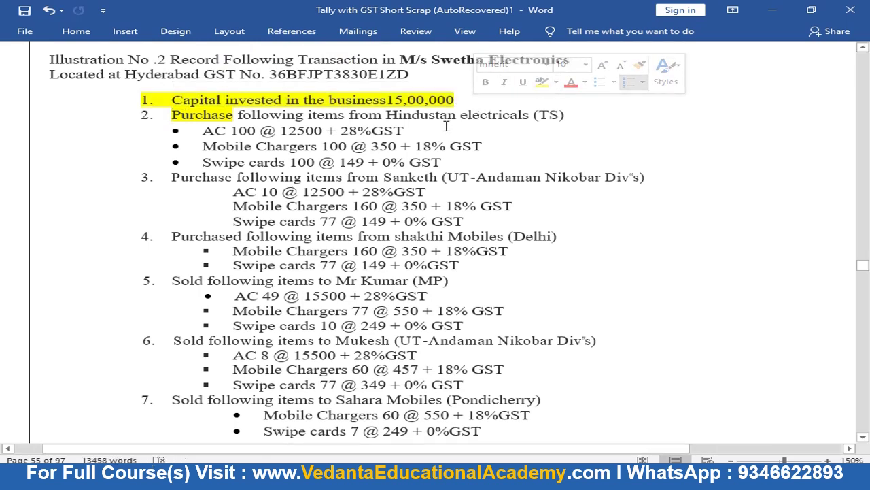
key(alt+Tab)
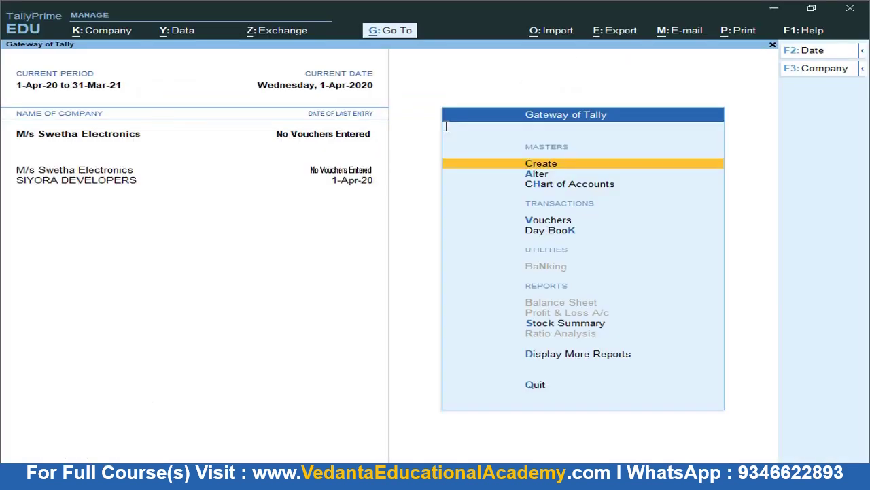
Start a Receipt voucher with Cash as the receiving account
key(Down)
key(Down)
key(Down)
key(Return)
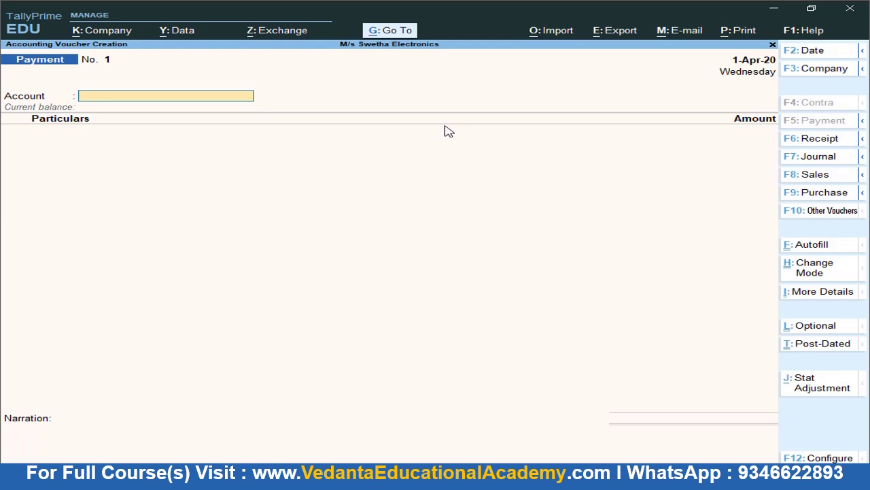
click(812, 144)
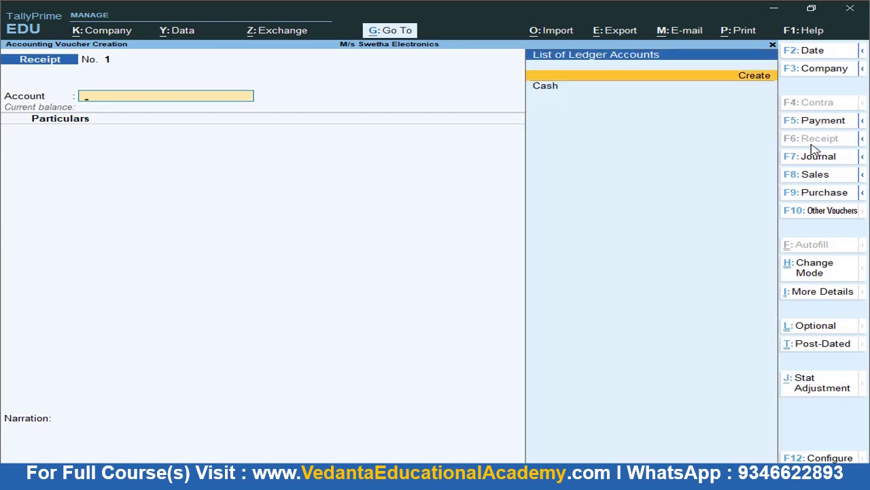
key(Down)
key(Return)
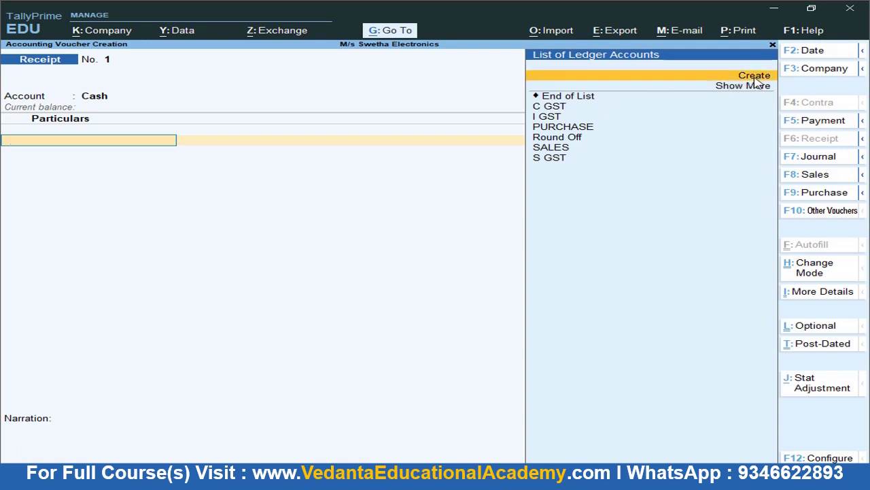
Create a Capital ledger under Capital Account for the particulars
click(756, 76)
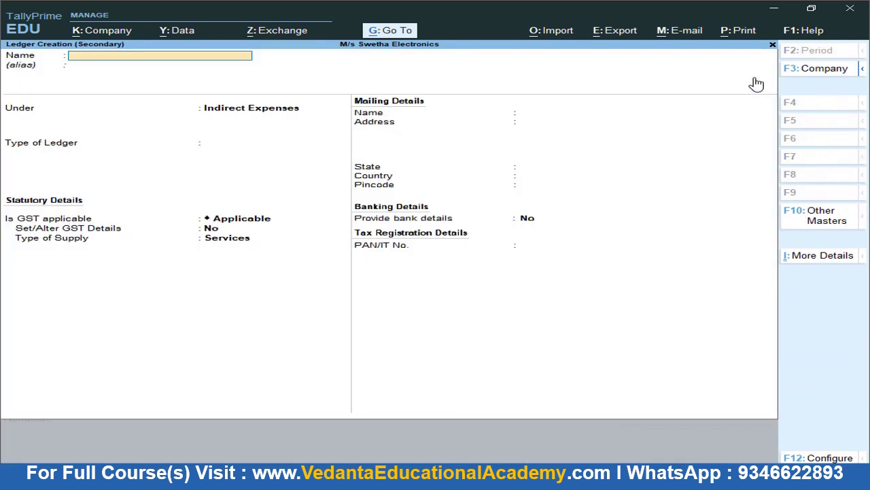
text(Capital)
key(Return)
text(Ca)
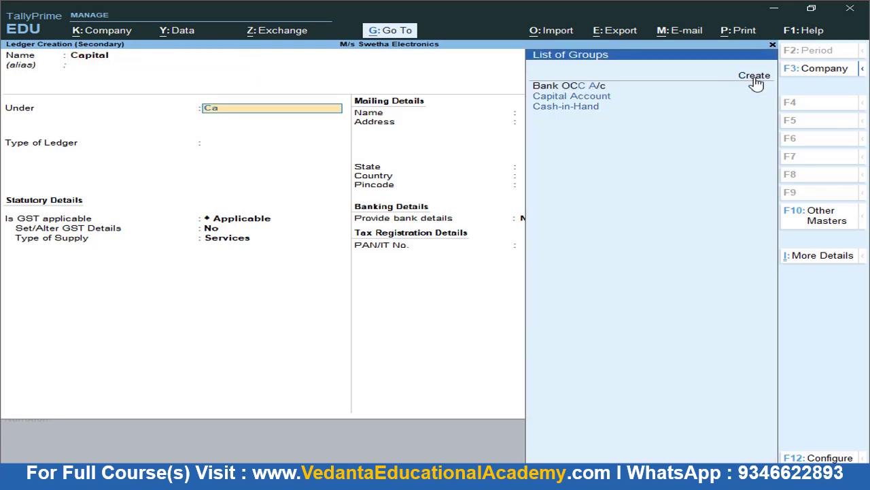
key(Return)
key(Return)
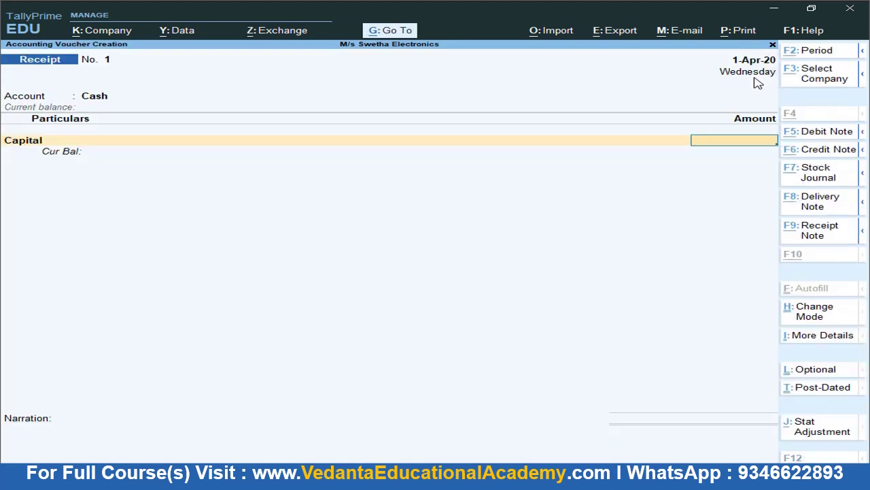
key(alt+Tab)
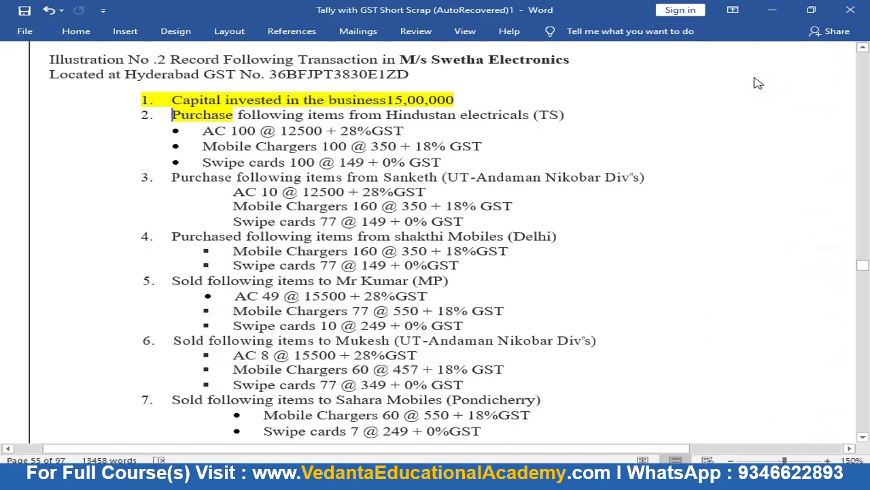
key(alt+Tab)
Enter the 15,00,000 amount and save Receipt No. 1
text(1500000)
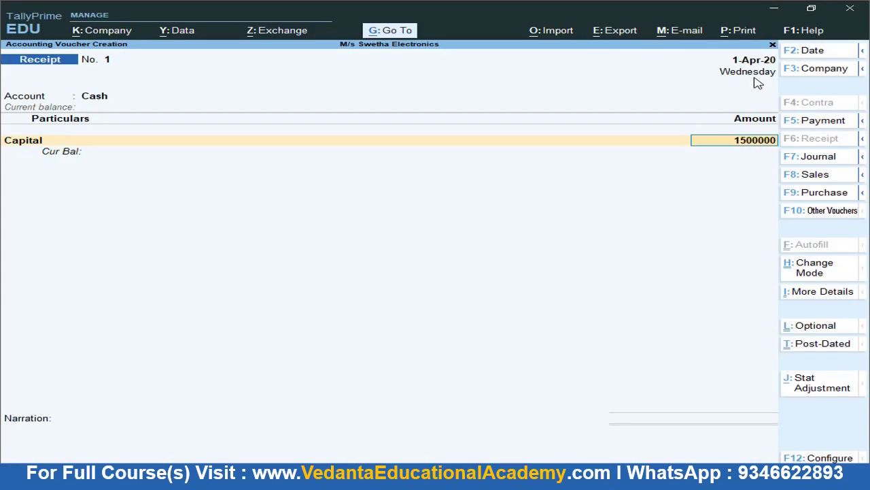
key(Return)
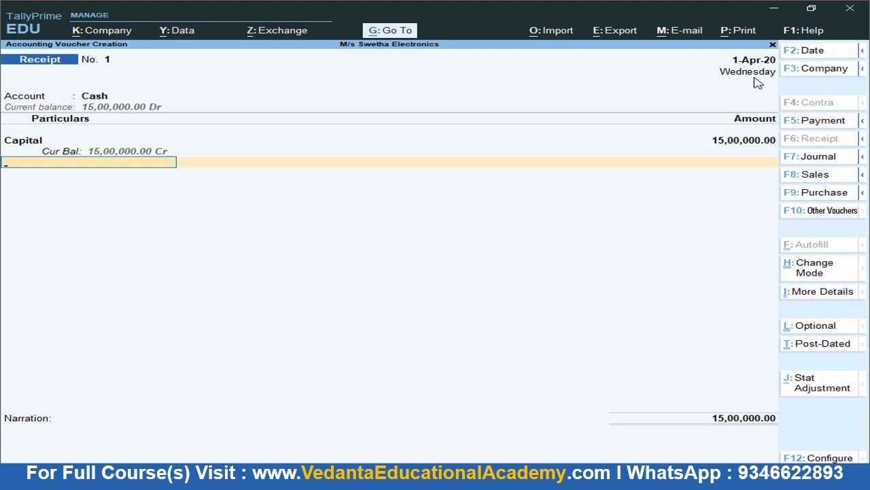
key(ctrl)
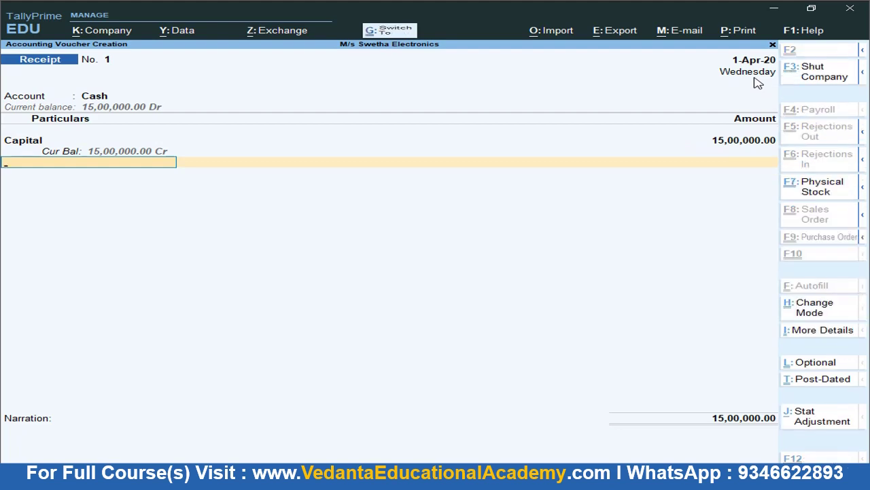
key(ctrl+a)
key(alt+Tab)
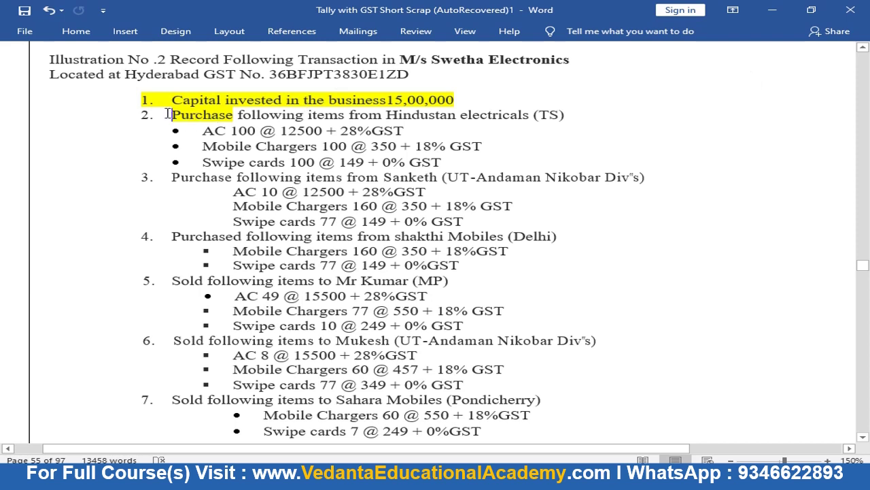
Highlight 'Hindustan electricals' in item 2 of the Word list in yellow
drag(174, 114, 568, 114)
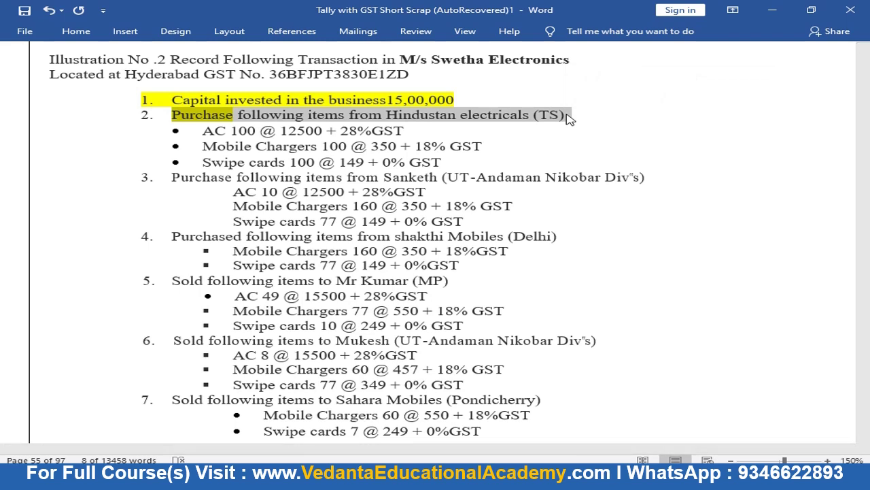
click(390, 115)
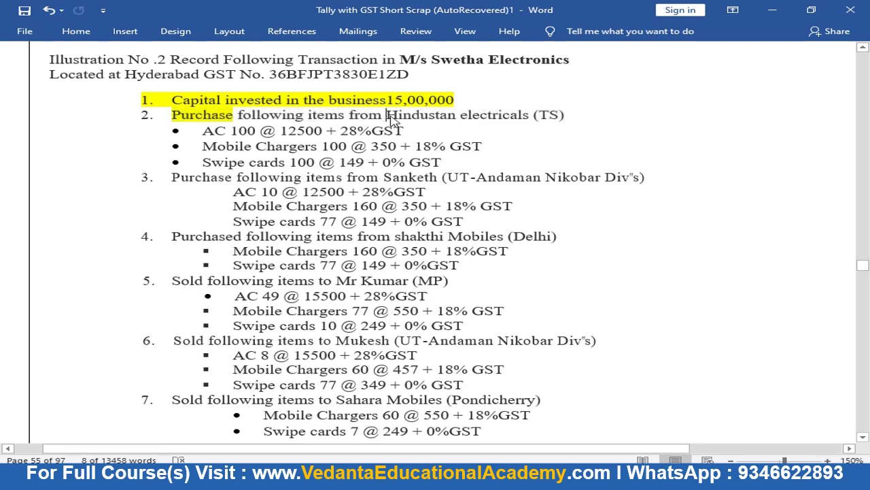
drag(390, 115, 525, 116)
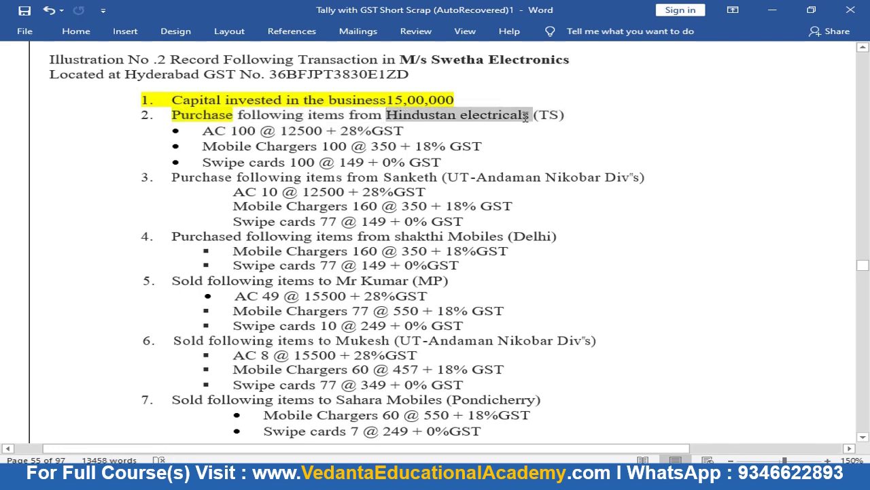
click(607, 93)
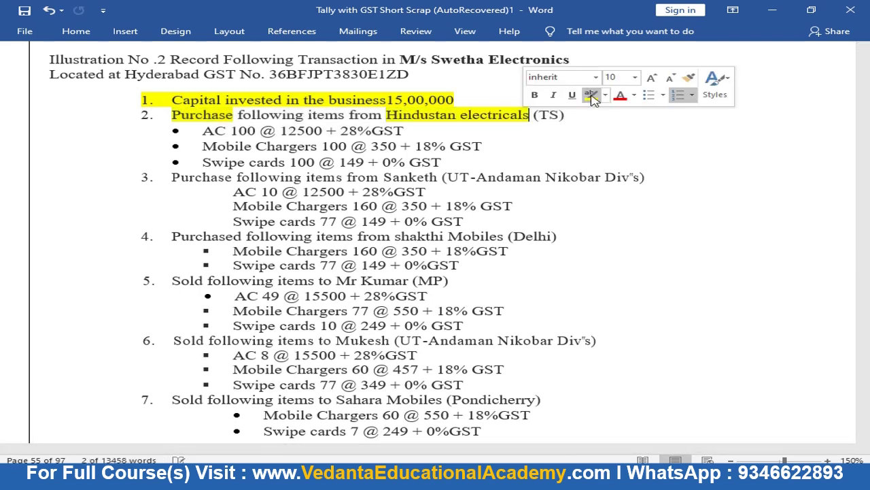
key(alt)
key(alt+Tab)
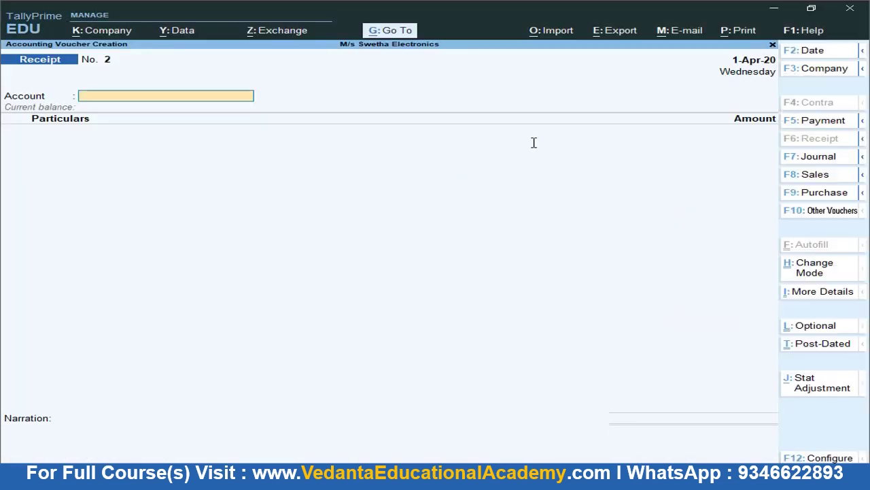
Start a Purchase voucher with invoice 127 and a new party ledger named Hindustan Eletcronics
click(840, 194)
text(12)
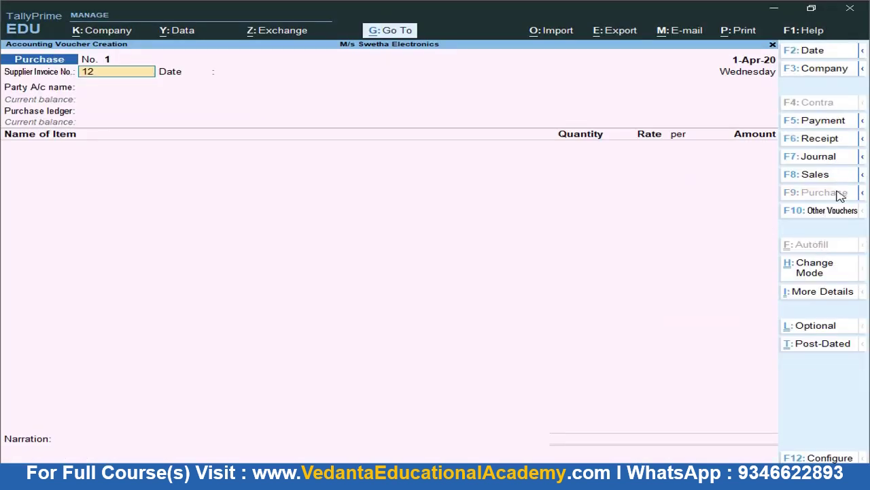
text(7)
key(Return)
key(Return)
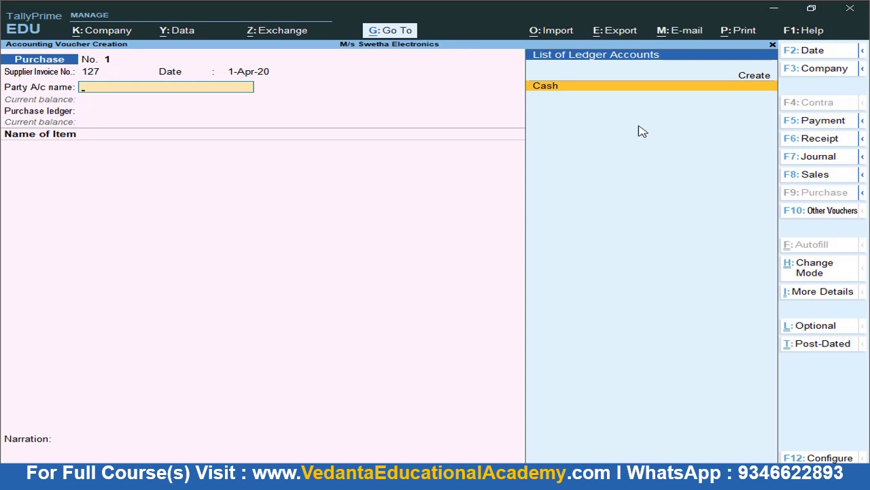
key(Up)
key(Return)
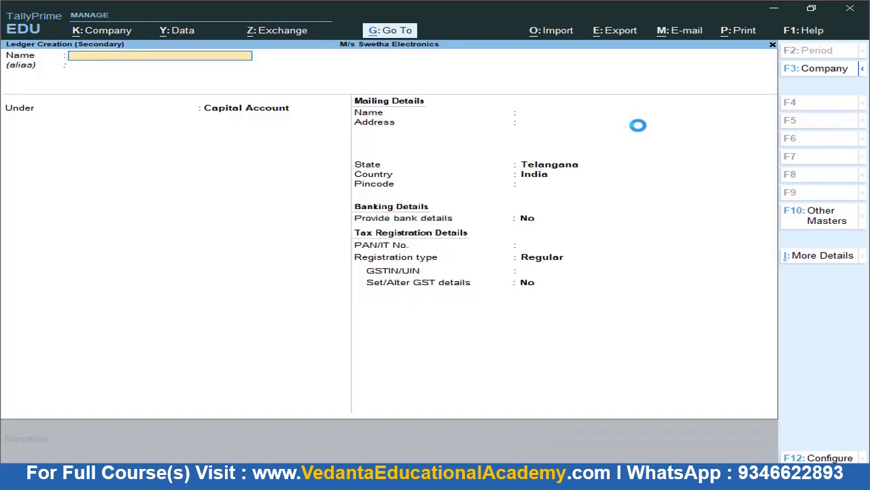
text(Hindustan Eletcronics)
key(Return)
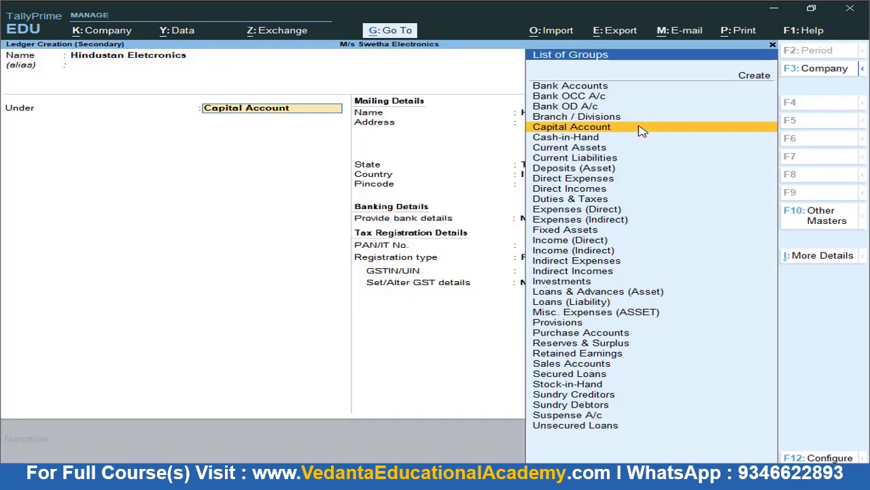
Put the supplier under Sundry Creditors as Regular with its GSTIN, save it, and choose the PURCHASE ledger
text(Sun)
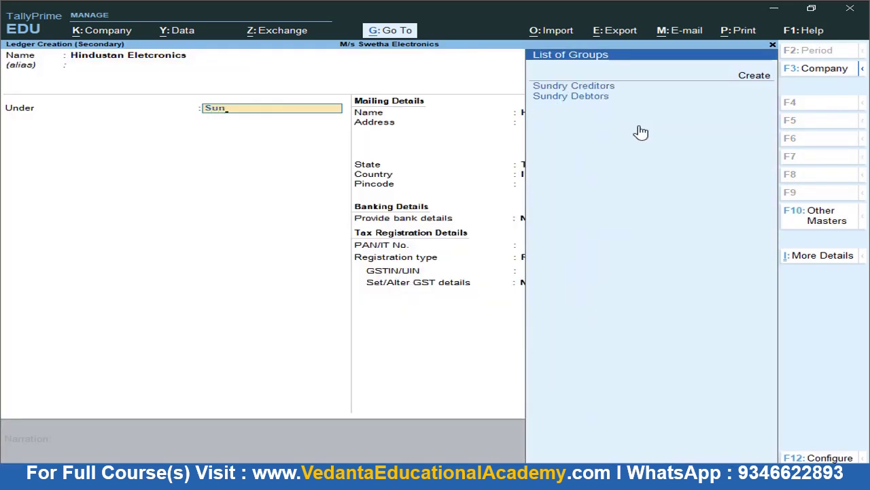
key(Return)
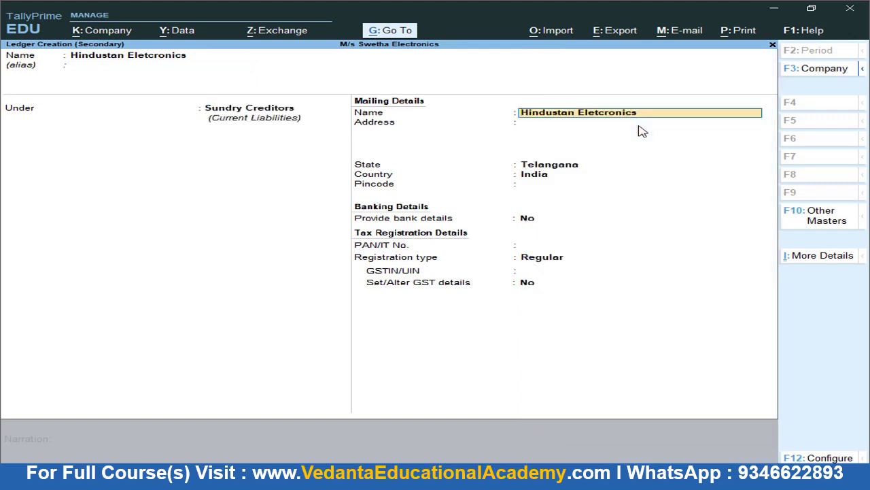
key(Return)
key(Return)
key(Return)
key(Return)
key(Return)
key(Return)
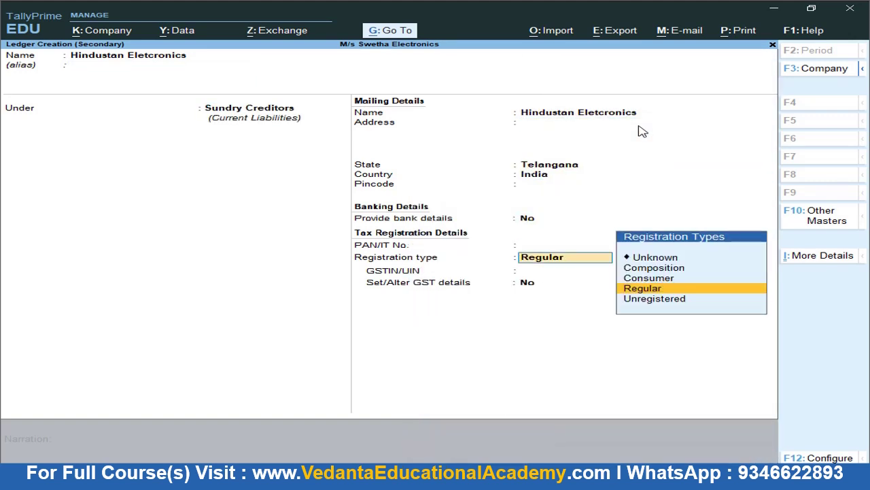
key(Return)
text(XXXXXXXXXXXX)
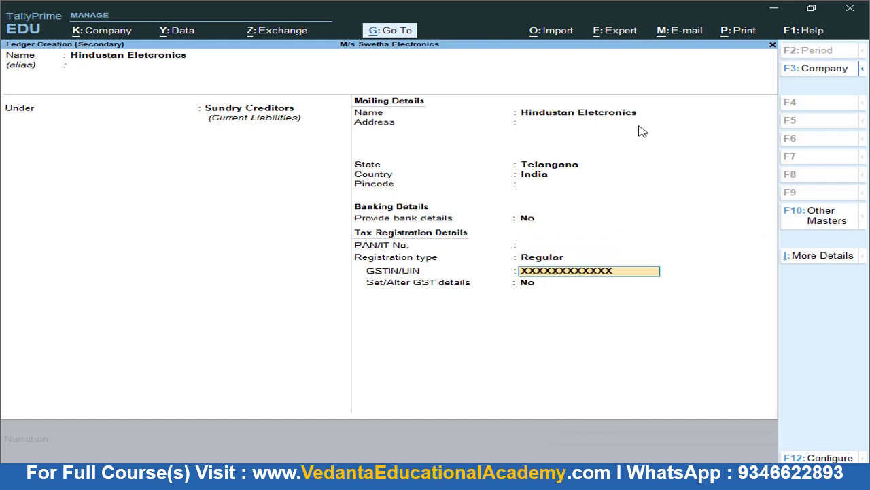
key(Return)
key(Return)
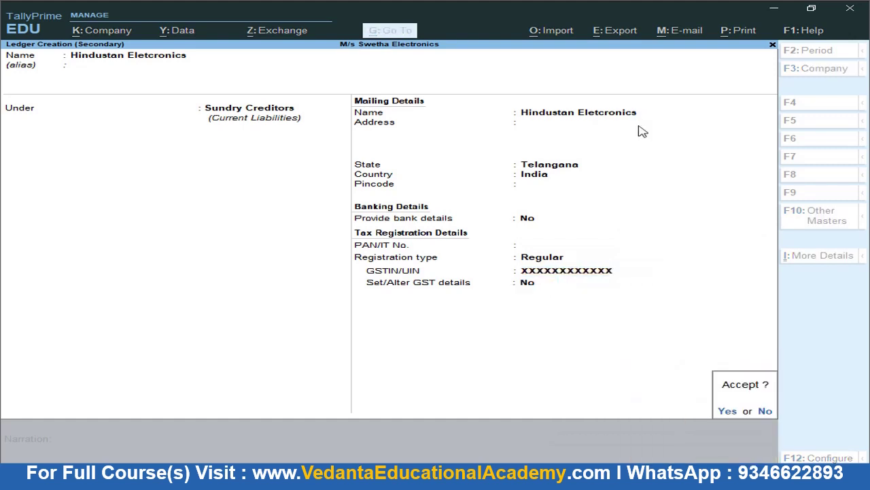
key(Return)
key(Return)
key(Return)
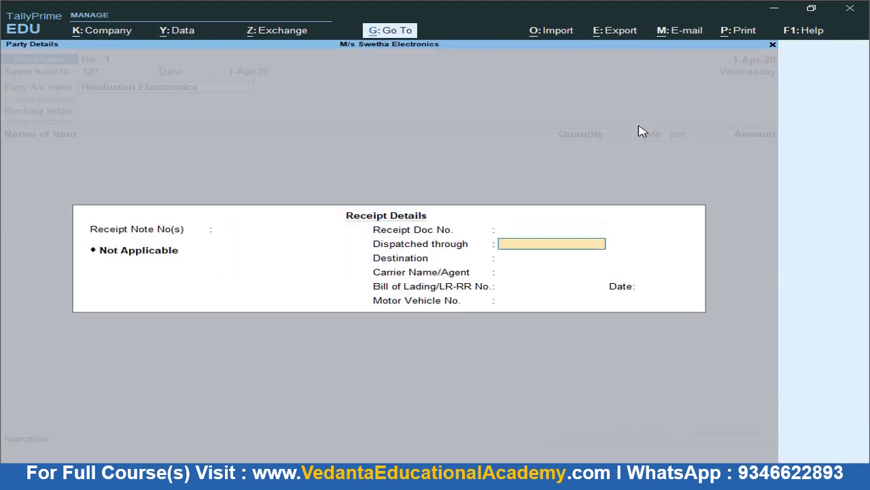
key(Escape)
key(ctrl+a)
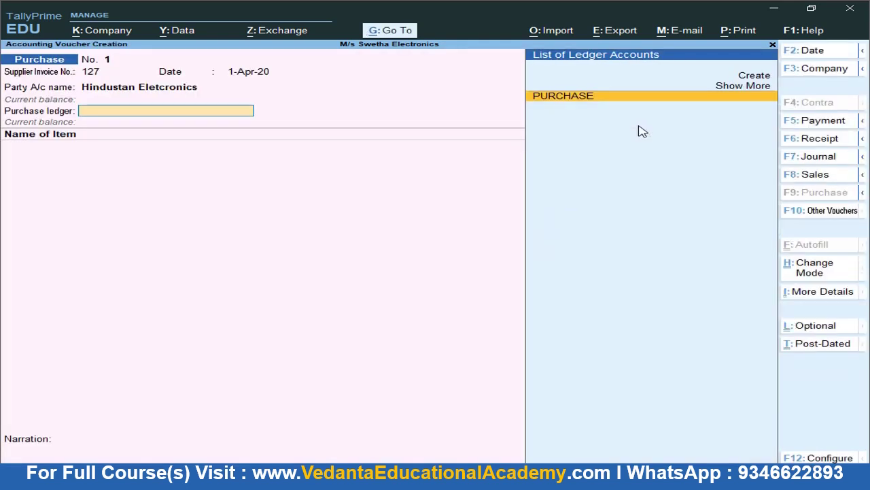
key(Return)
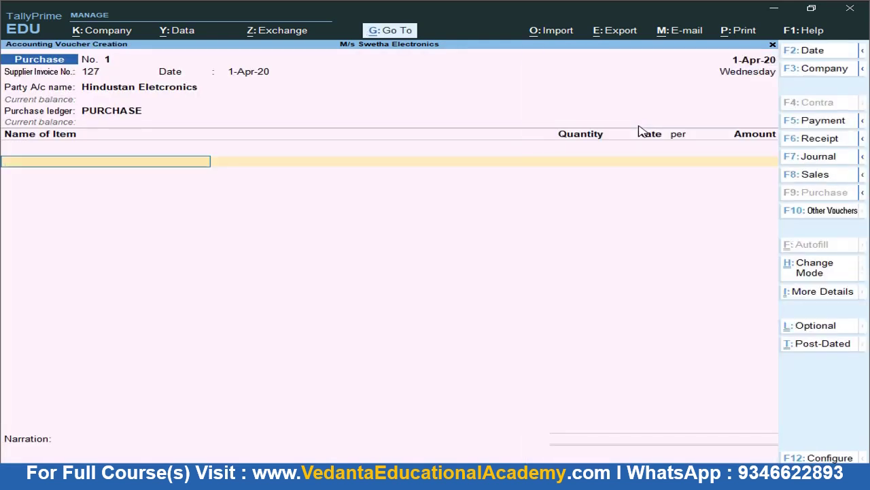
key(Down)
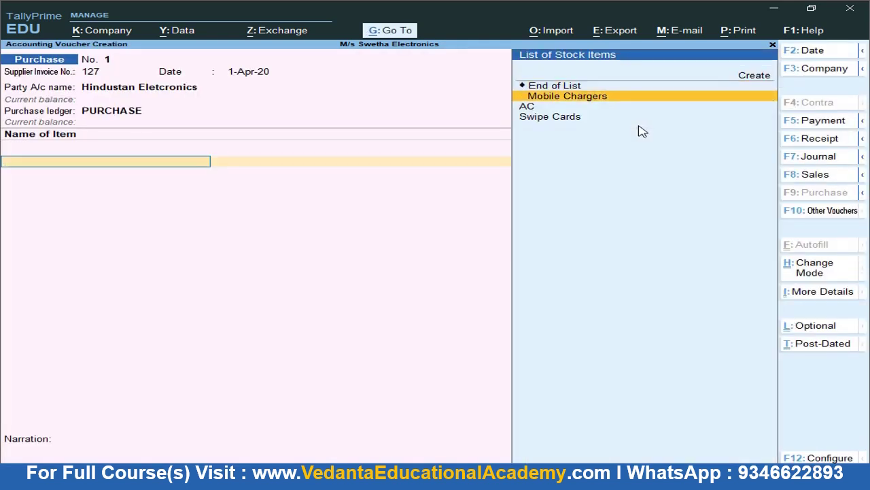
Add AC as the first item, tracking Not Applicable, 100 units at rate 12,500
key(alt+Tab)
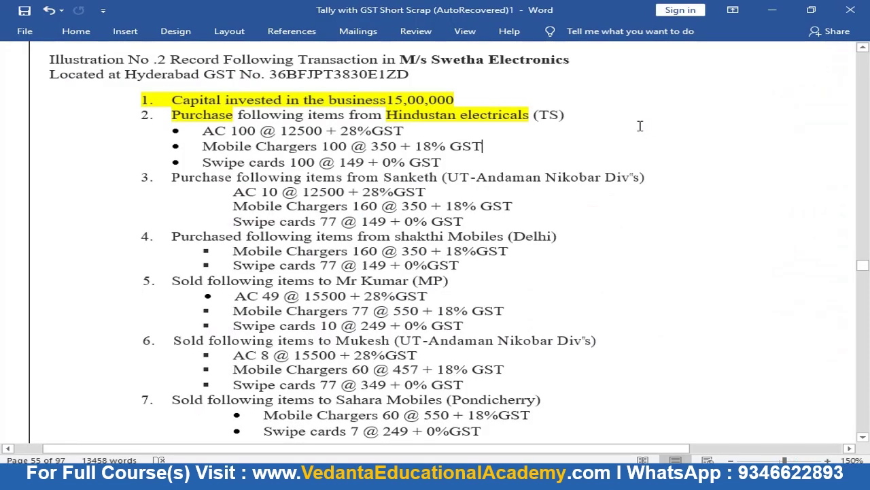
key(alt+Tab)
key(Down)
key(Return)
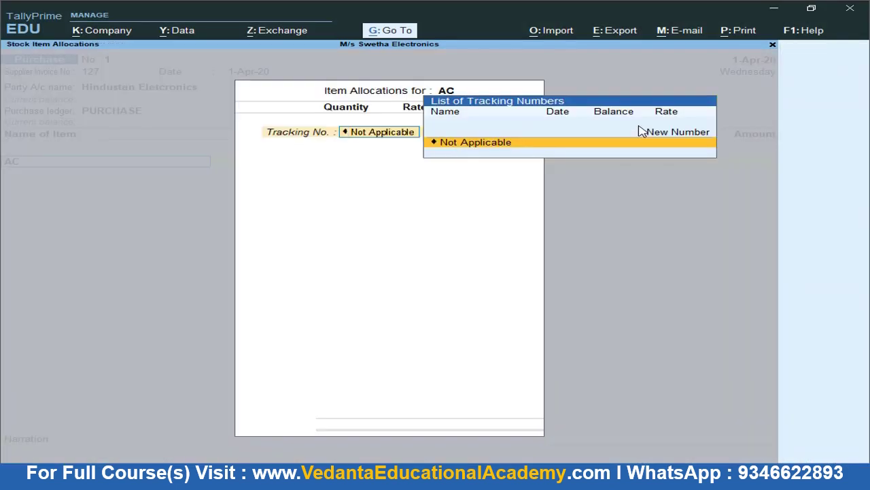
key(Escape)
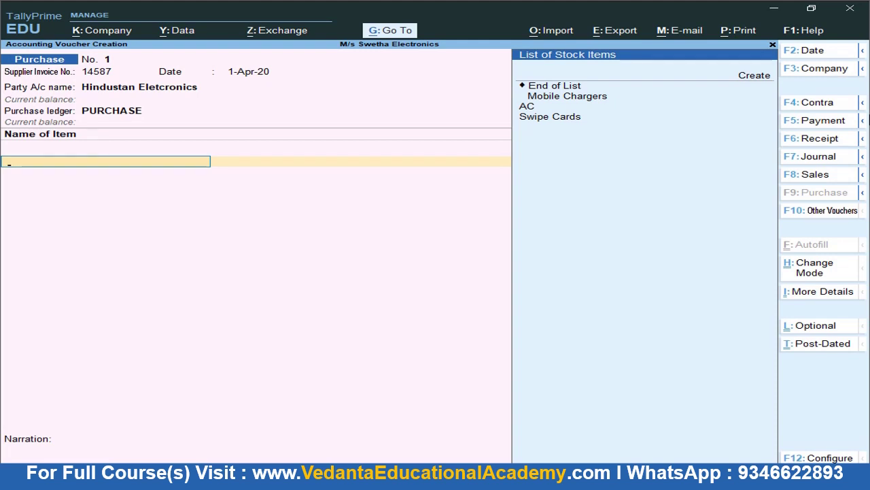
key(Down)
key(Down)
key(Return)
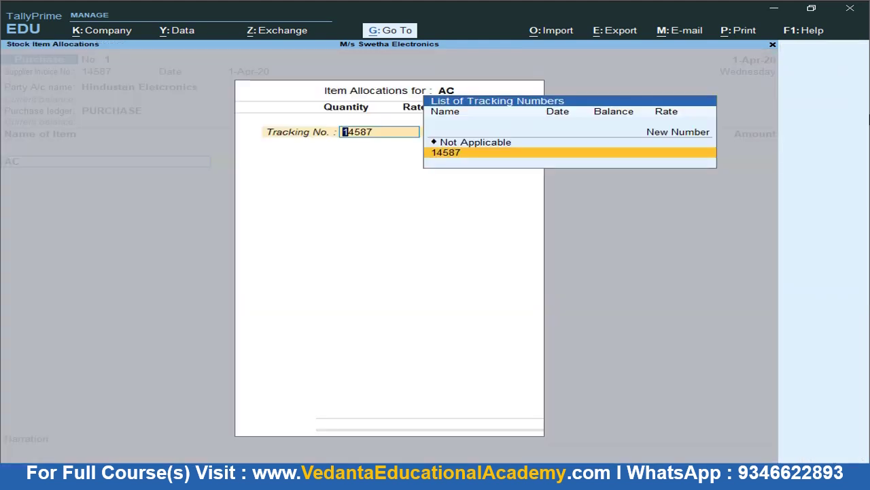
key(Return)
key(BackSpace)
key(Up)
key(Return)
key(alt+Tab)
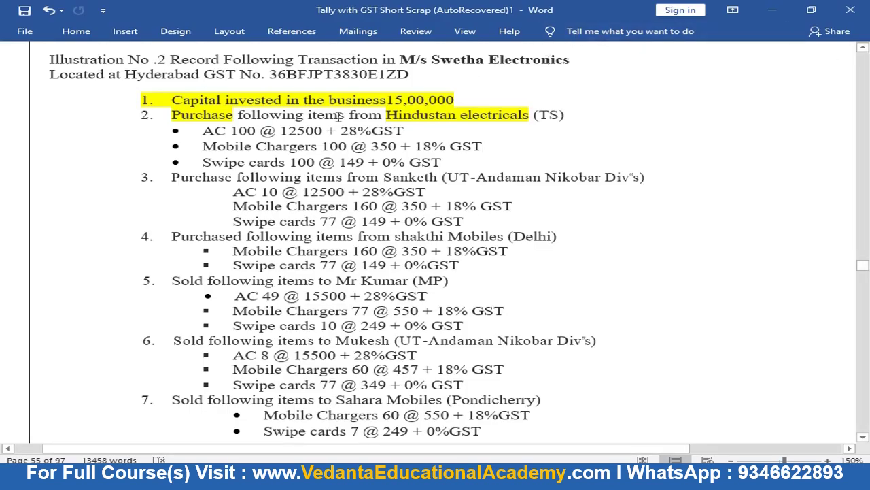
key(alt+Tab)
text(100)
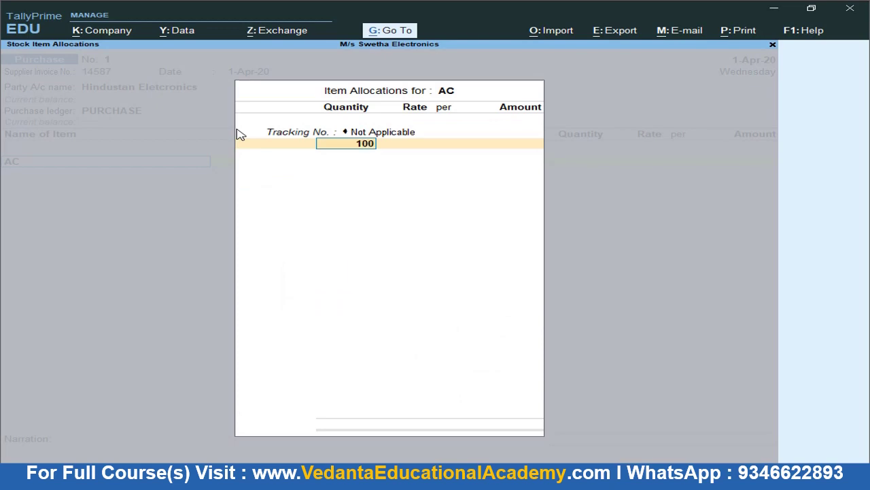
key(Return)
key(alt+Tab)
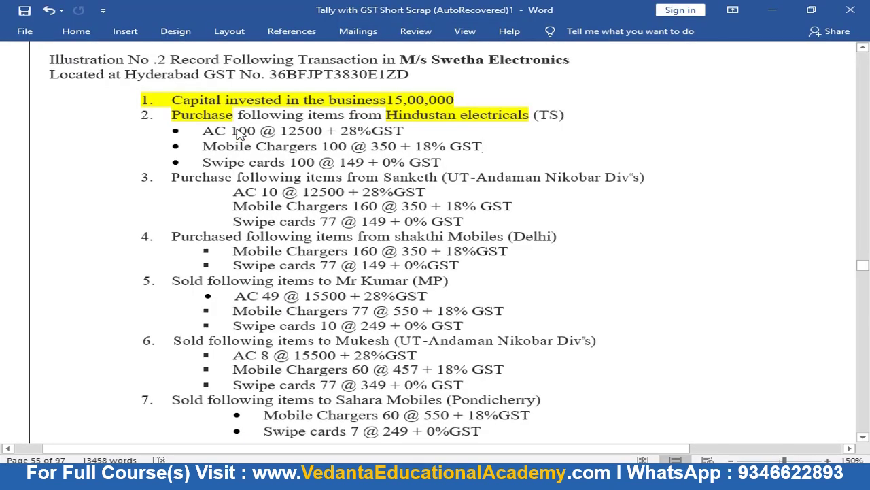
key(alt+Tab)
text(12500)
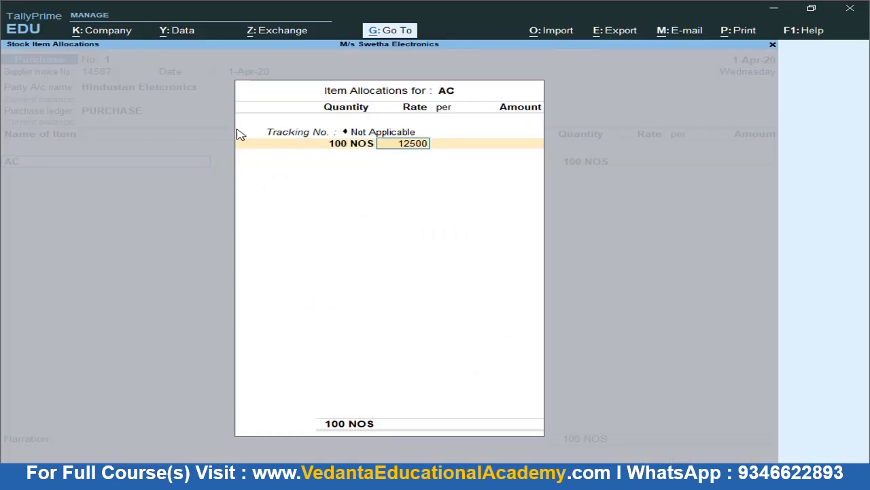
key(Return)
key(Return)
key(Return)
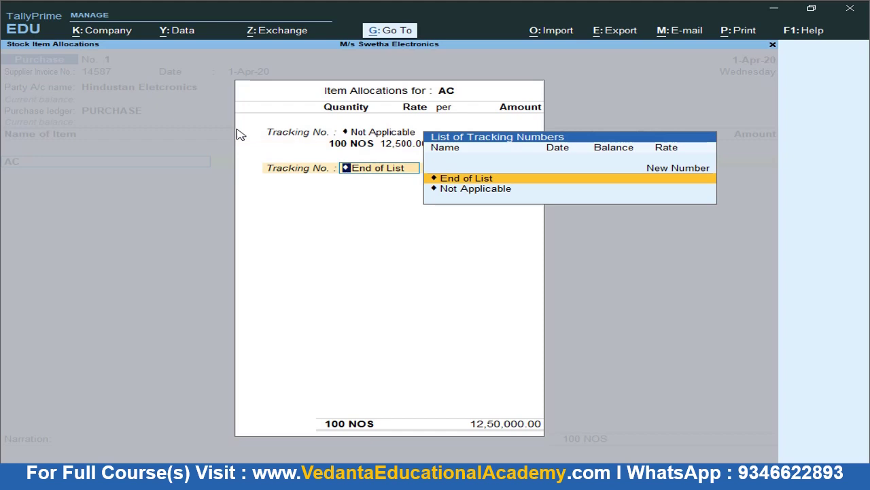
key(Return)
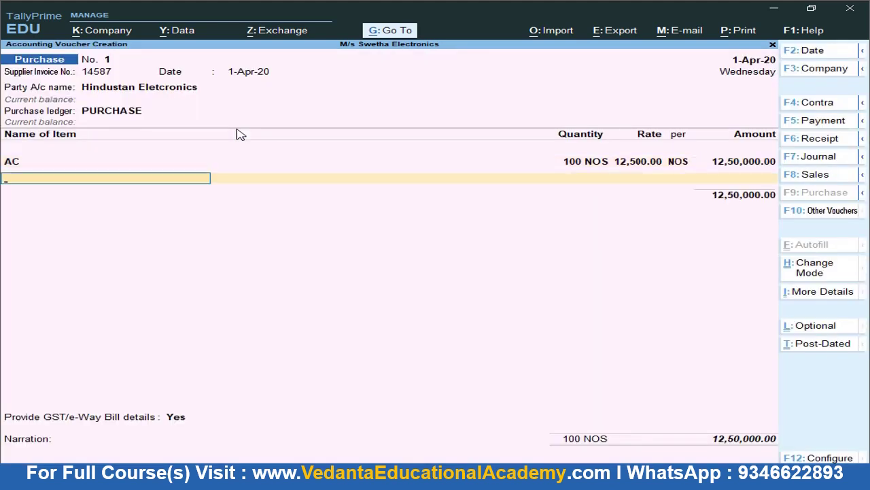
Add Mobile Chargers, tracking Not Applicable, 100 units at 350 for 35,000
key(alt+Tab)
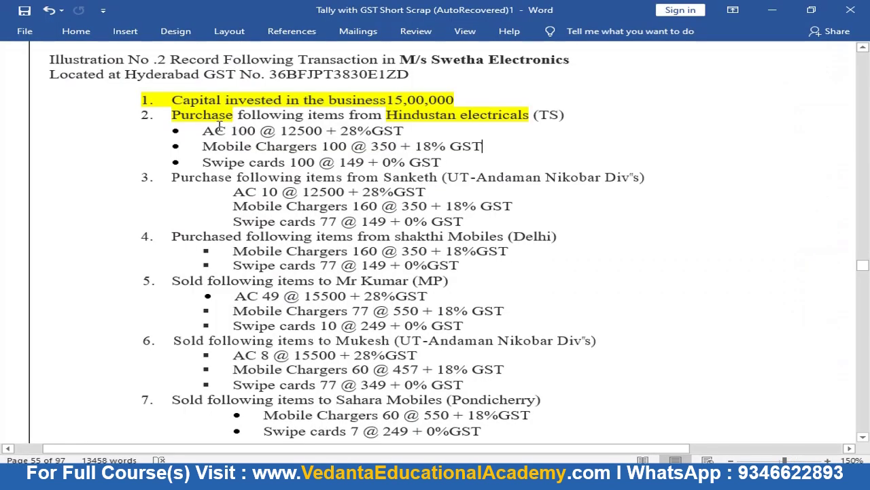
drag(203, 145, 319, 145)
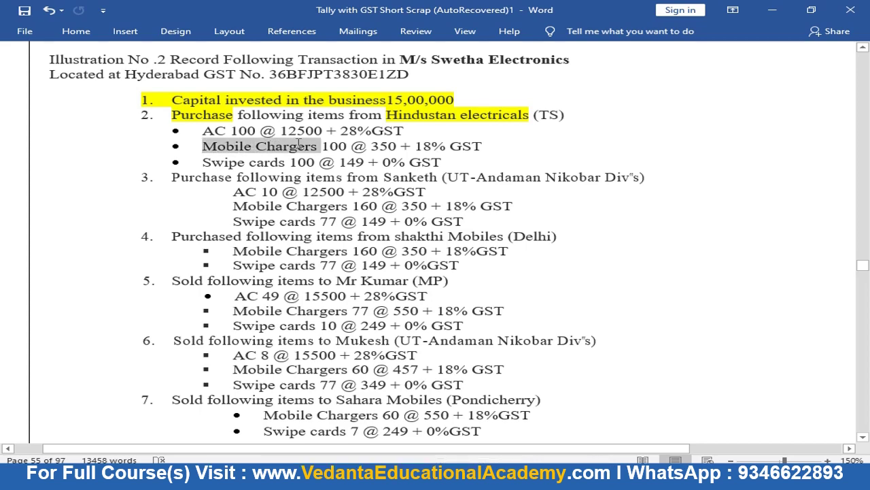
key(alt+Tab)
text(M)
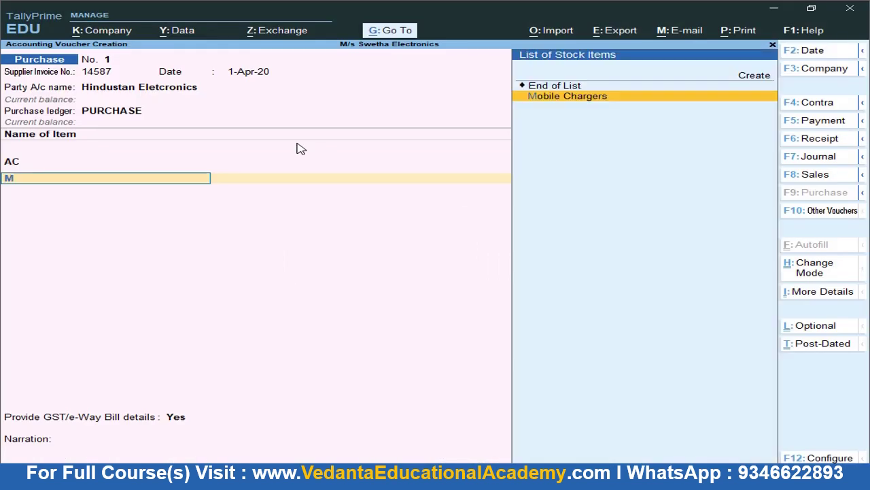
key(Return)
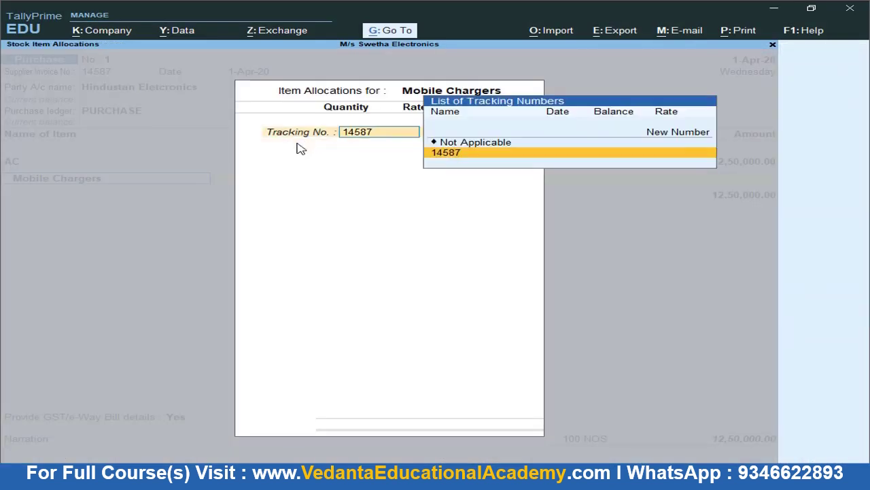
key(Up)
key(Return)
text(100)
key(Return)
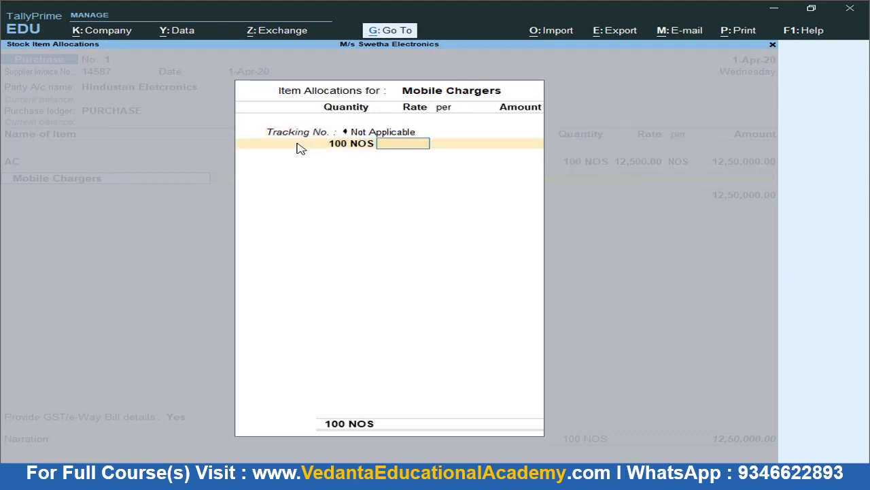
key(alt+Tab)
key(alt+Tab)
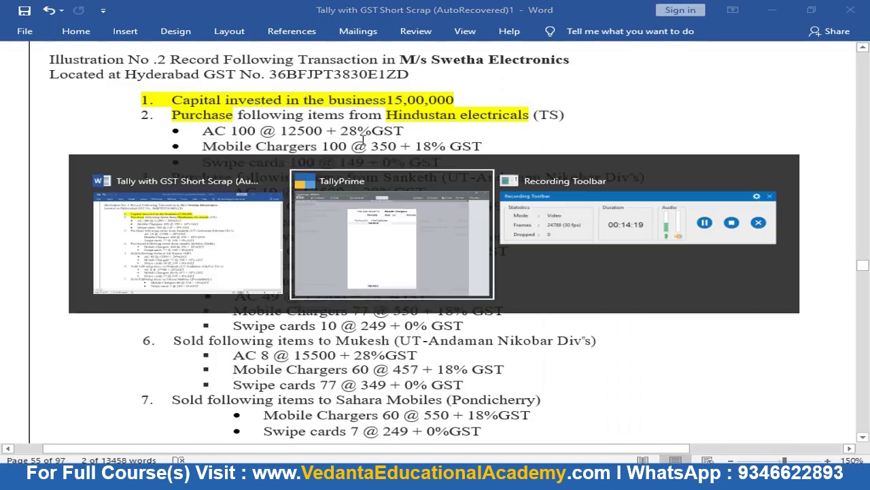
text(350)
key(Return)
key(Return)
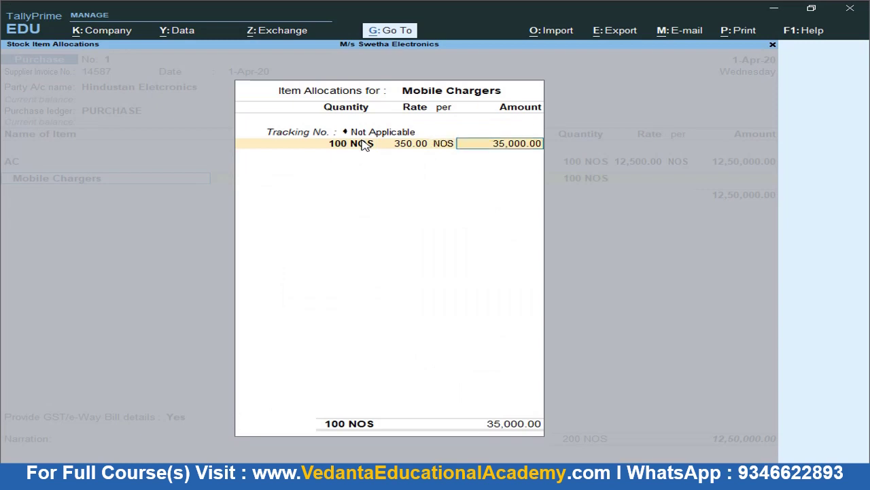
key(Return)
key(Return)
key(Return)
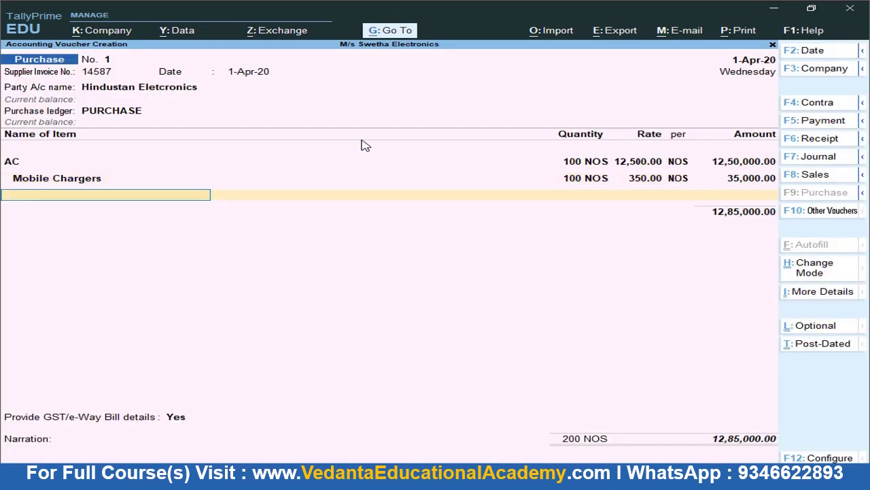
Add Swipe Cards, tracking Not Applicable, 100 NOS at 149 for 14,900
key(alt+Tab)
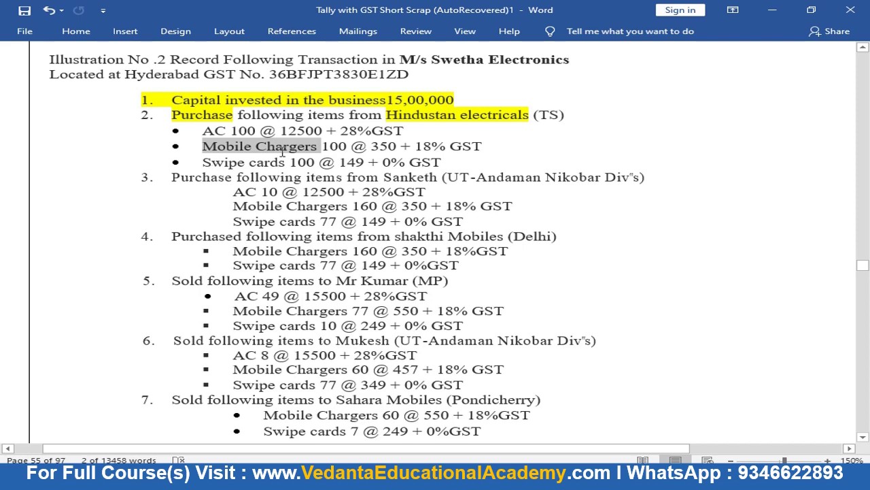
key(alt+Tab)
text(S)
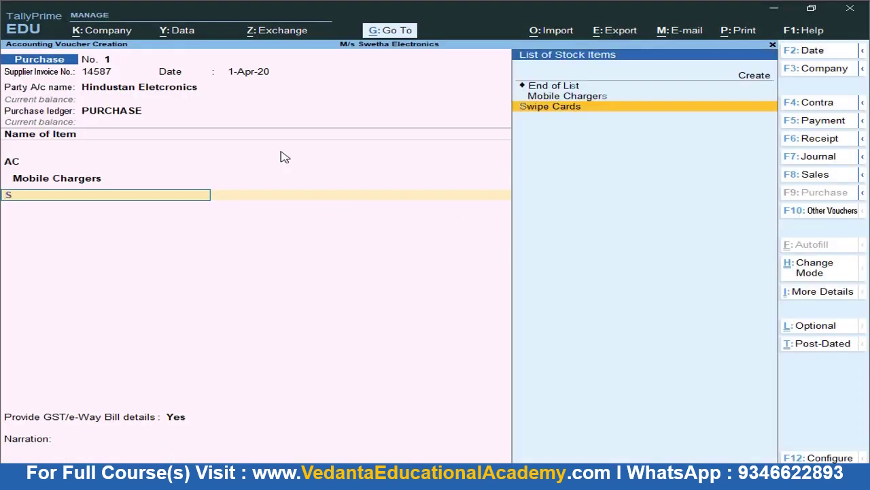
key(Return)
key(Up)
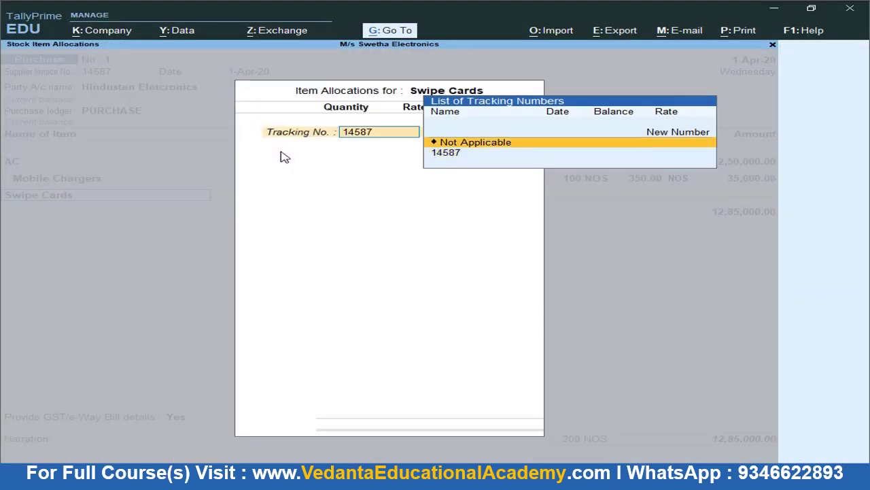
key(Return)
text(100)
key(Return)
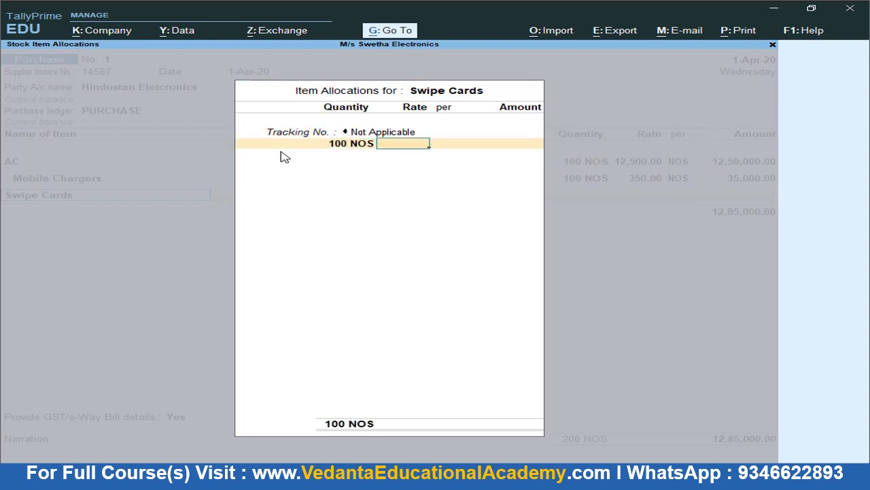
text(149)
key(Return)
key(Return)
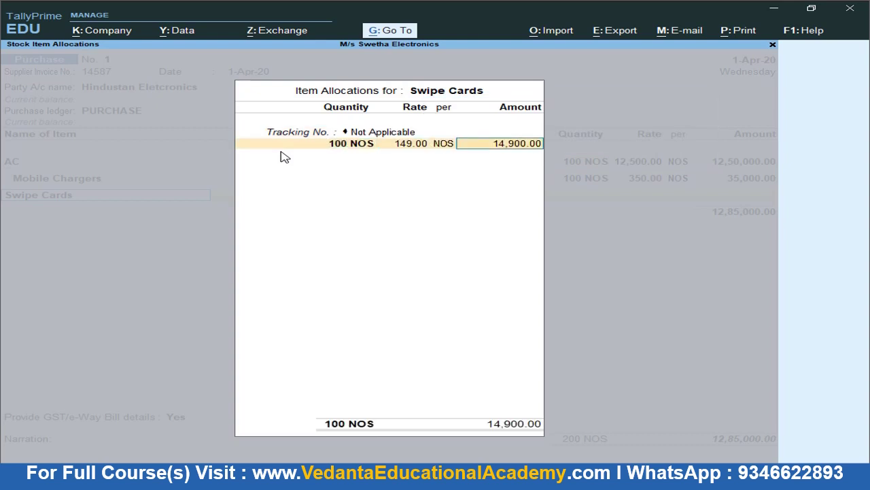
key(Return)
key(Return)
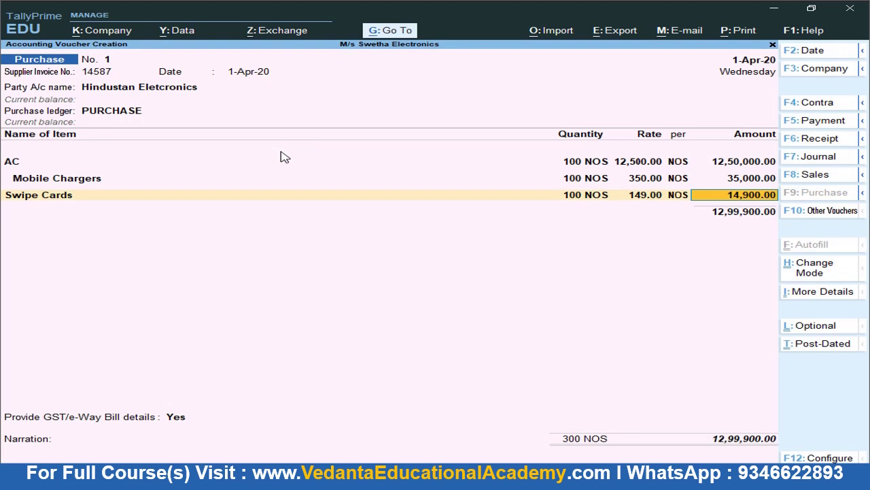
key(Return)
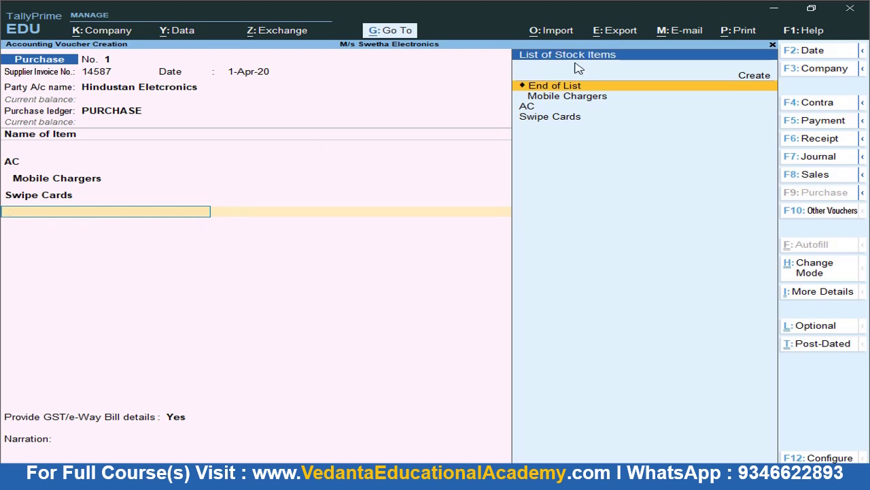
Add the GST ledgers, with C GST and S GST at 1,78,150.00 each
key(Return)
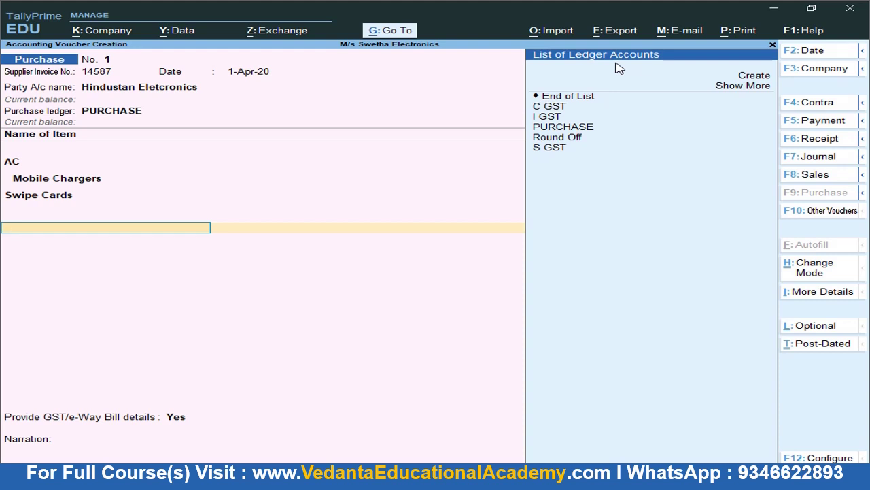
key(Down)
key(Down)
key(Down)
key(Down)
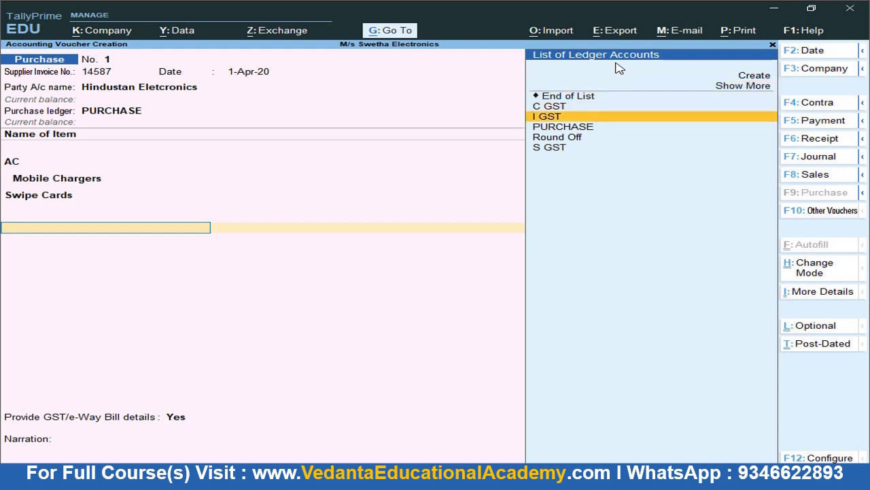
key(Return)
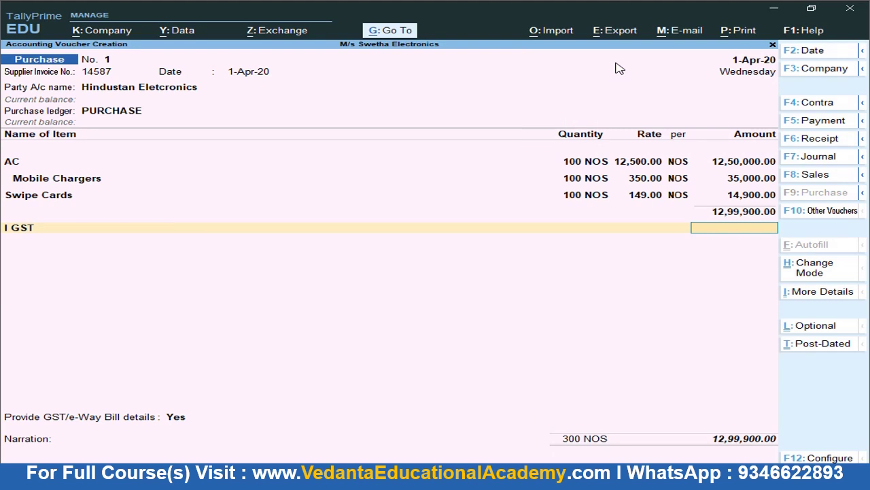
key(Return)
key(Down)
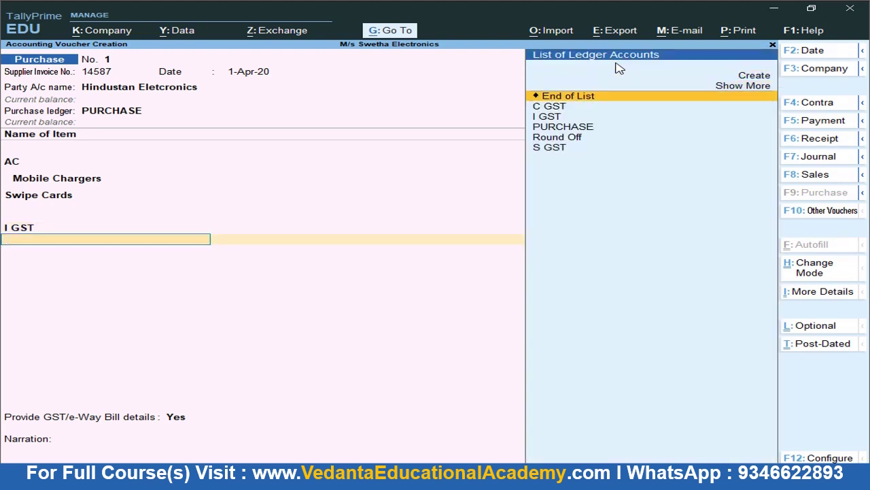
key(Down)
key(Return)
key(Return)
key(Return)
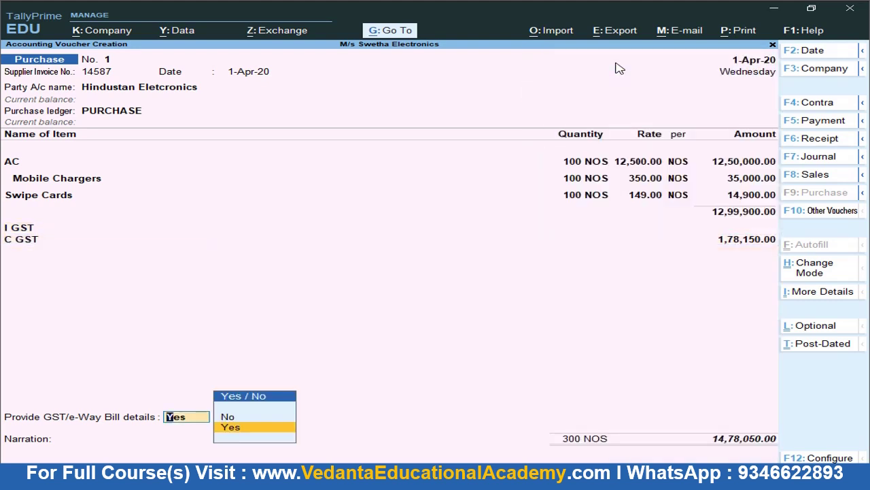
key(BackSpace)
key(Return)
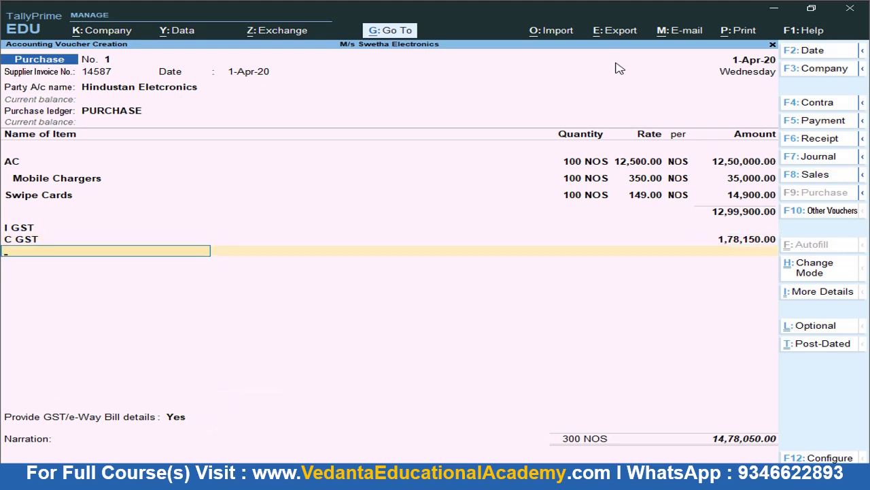
text(S)
key(Return)
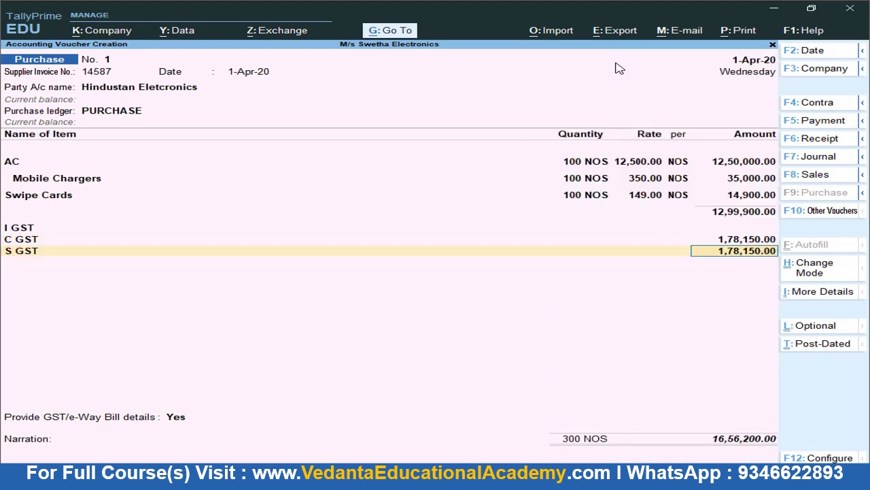
Save purchase voucher No. 1 with Ctrl+A, opening blank voucher No. 2
key(ctrl)
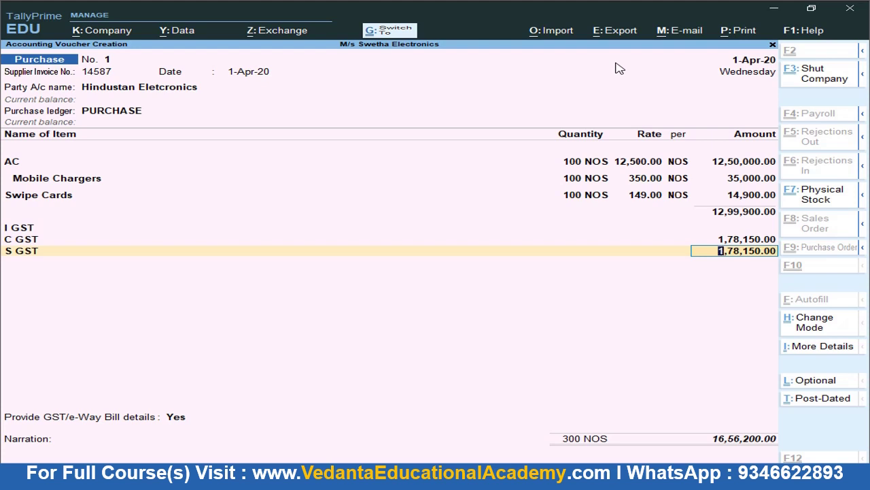
key(ctrl+a)
key(Escape)
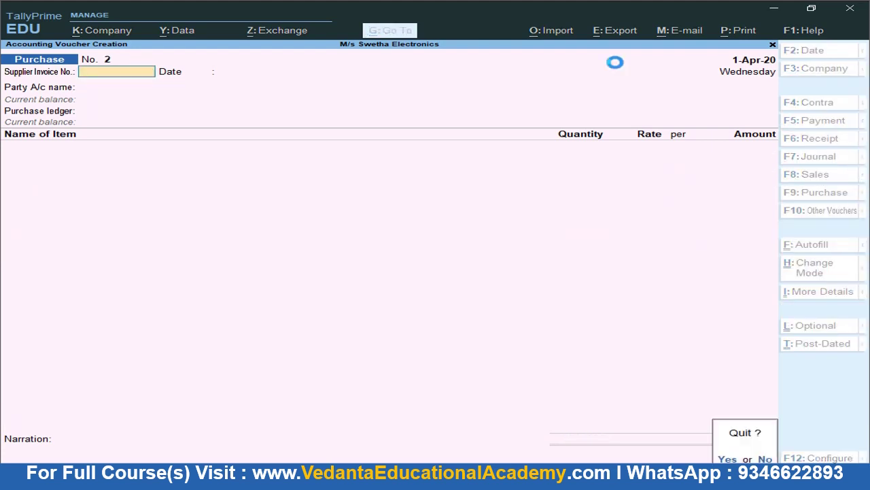
Decline quitting and enter supplier invoice number 21331 on purchase voucher No. 2
key(n)
key(alt+Tab)
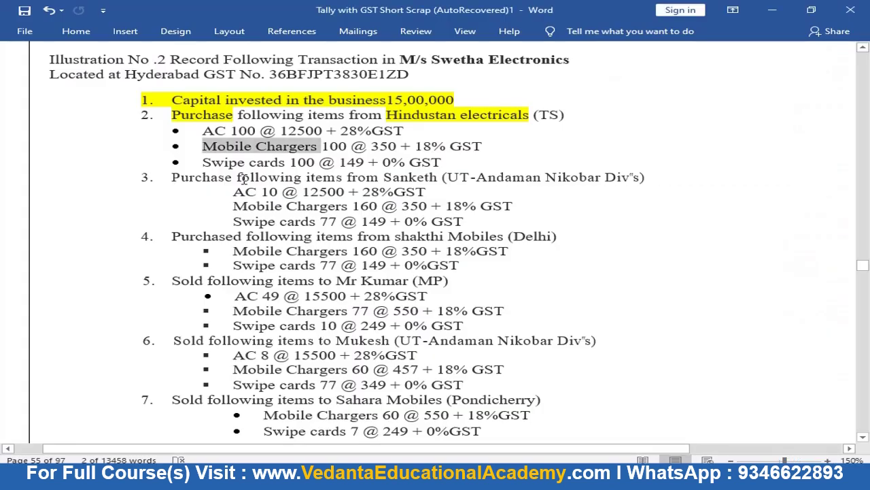
click(177, 180)
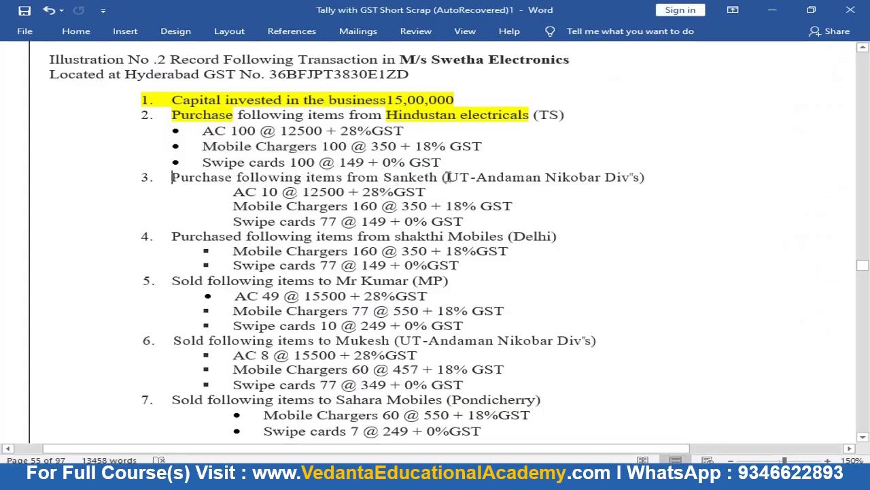
drag(449, 177, 509, 179)
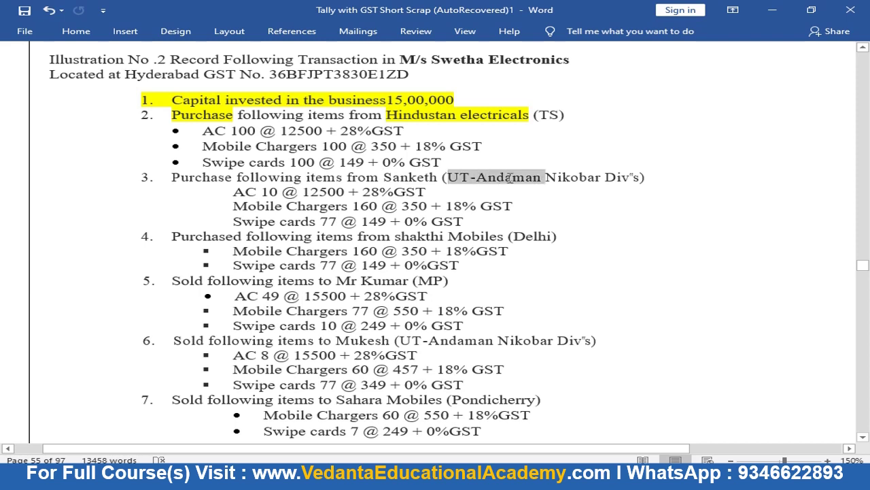
click(420, 178)
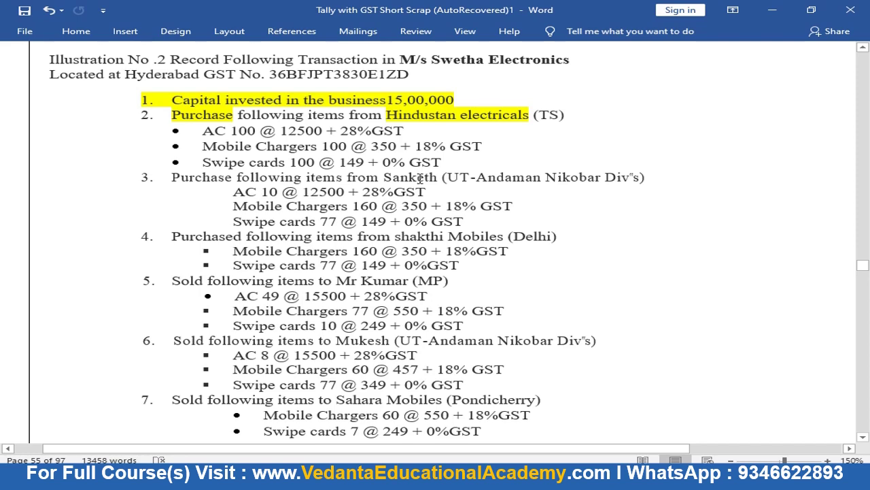
key(alt+Tab)
text(21331)
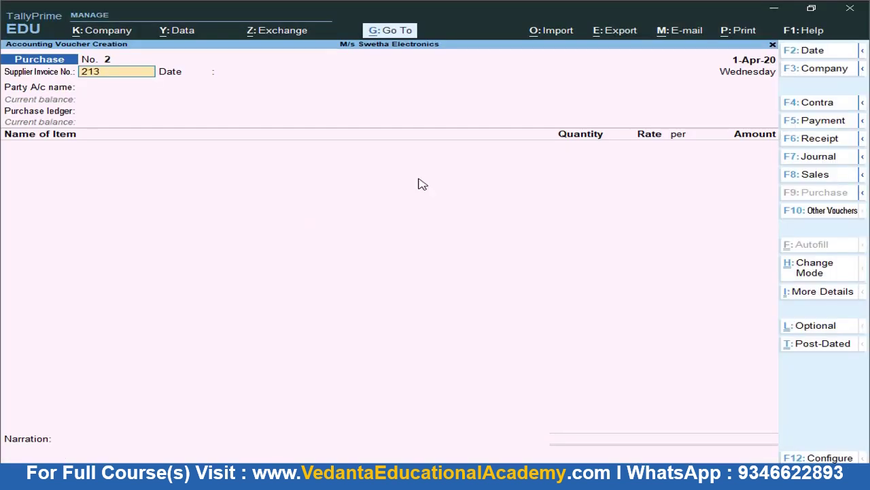
key(Return)
key(Return)
Copy the transaction 3 supplier name from the Word exercise document
key(alt+Tab)
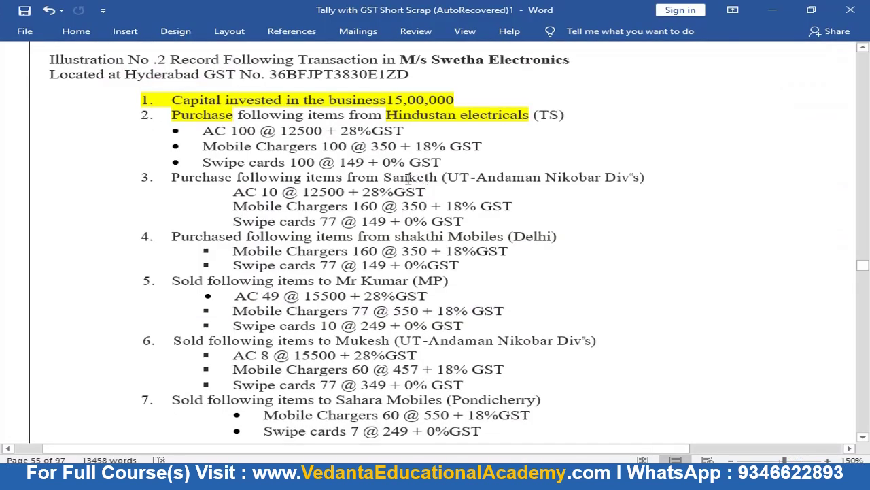
double_click(408, 178)
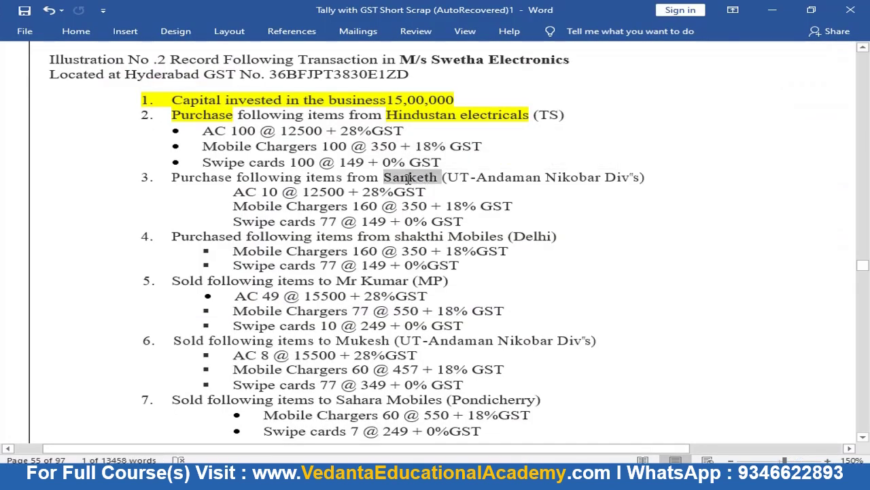
click(405, 177)
Create a new party ledger named with the pasted supplier name under Sundry Creditors
key(alt+Tab)
key(alt+c)
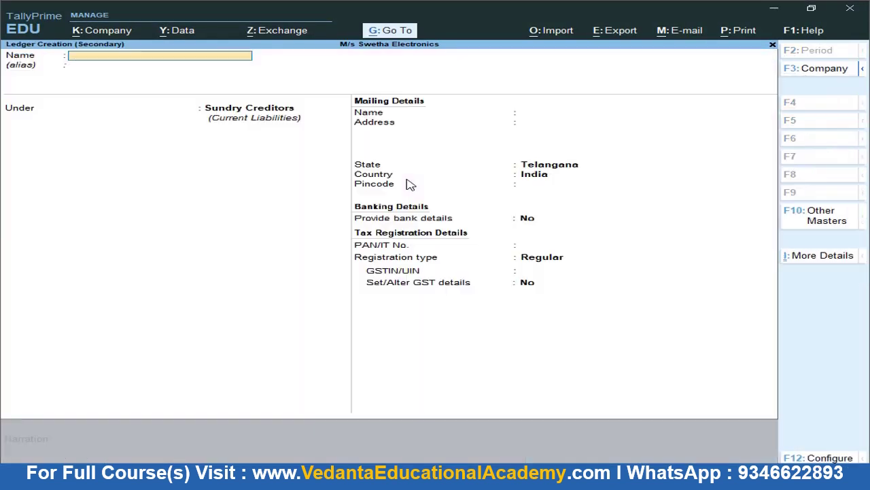
key(ctrl+alt+v)
key(Return)
key(Return)
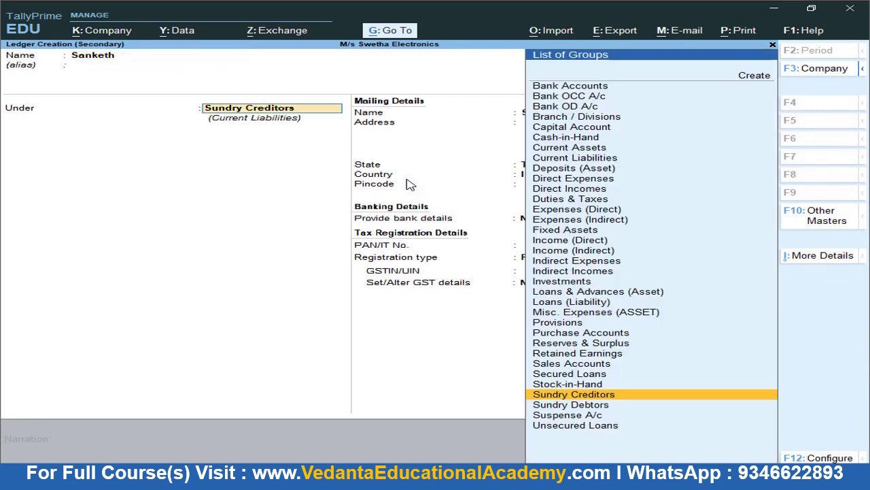
key(Return)
key(Return)
key(Return)
key(Return)
key(Return)
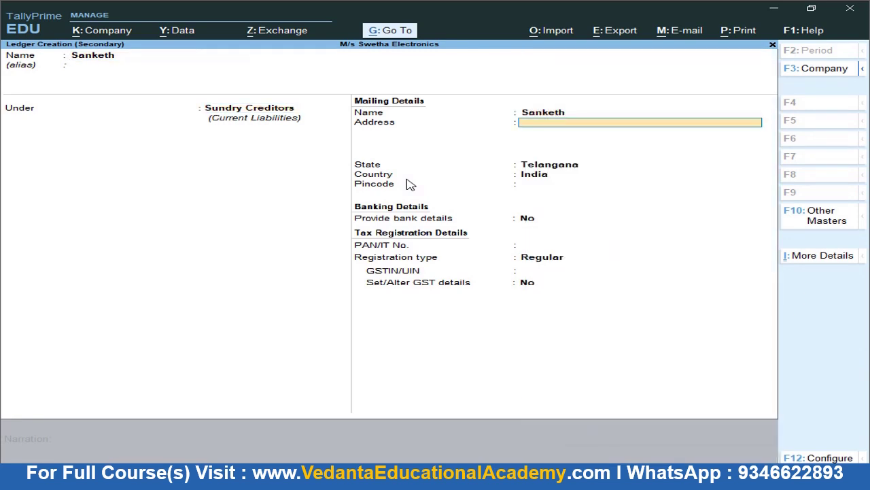
Set state Andaman & Nicobar Islands, Regular registration, enter a GSTIN, and save the ledger
key(BackSpace)
key(BackSpace)
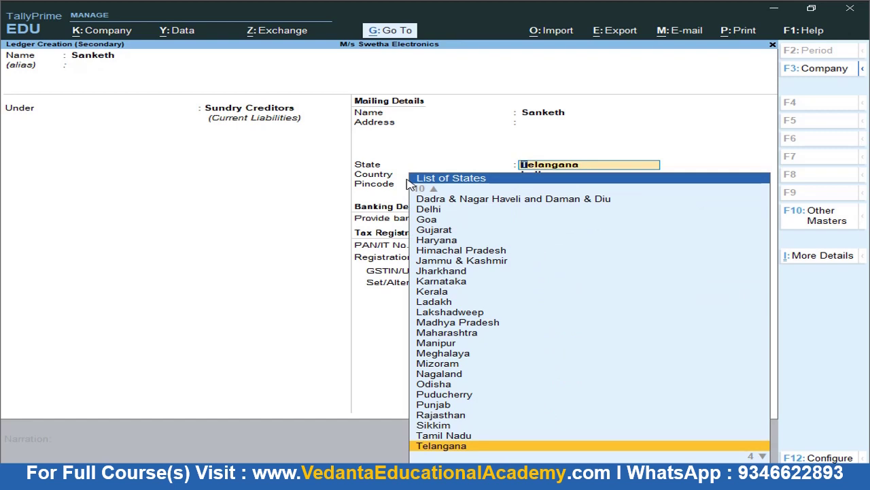
text(And)
key(Down)
key(Down)
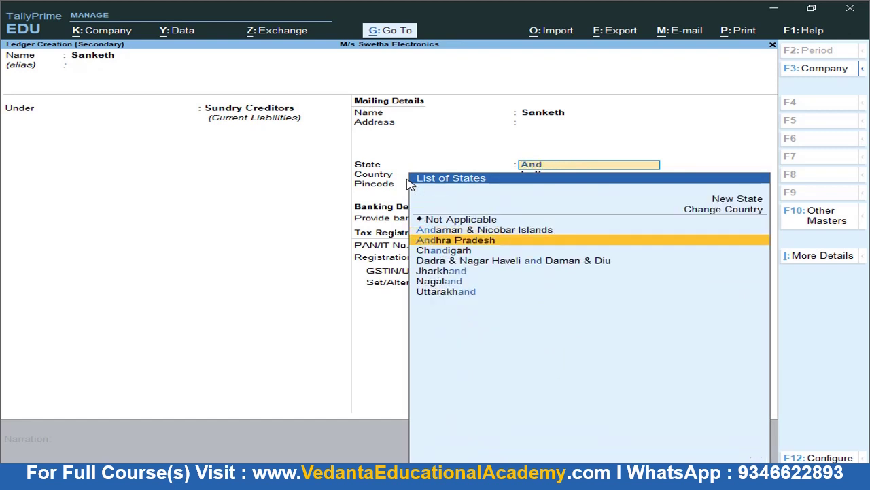
key(Up)
key(Return)
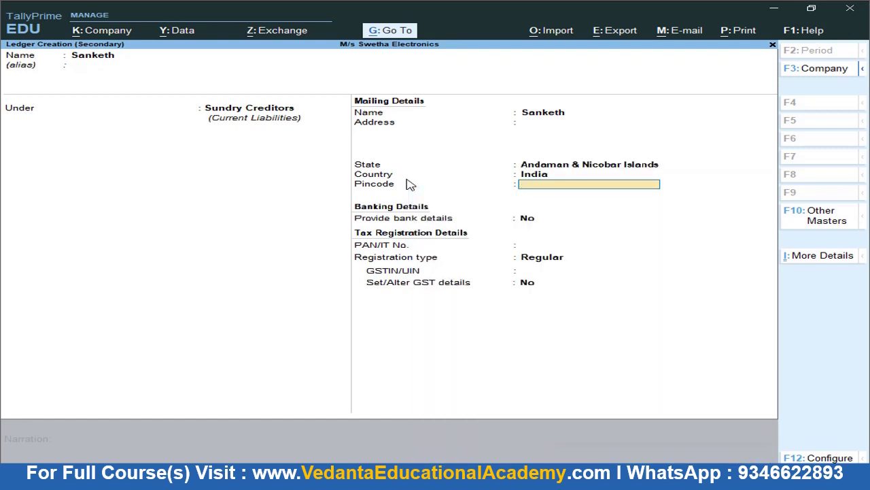
key(Return)
key(Return)
key(Return)
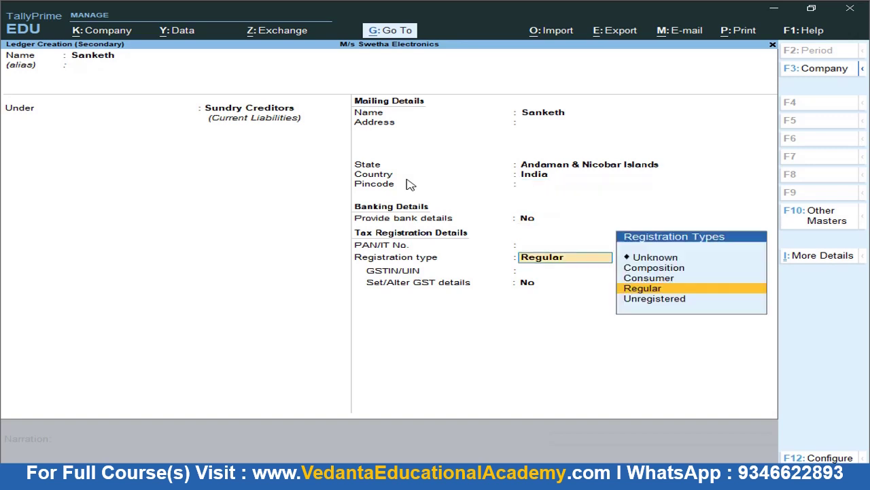
key(Return)
key(Return)
key(Return)
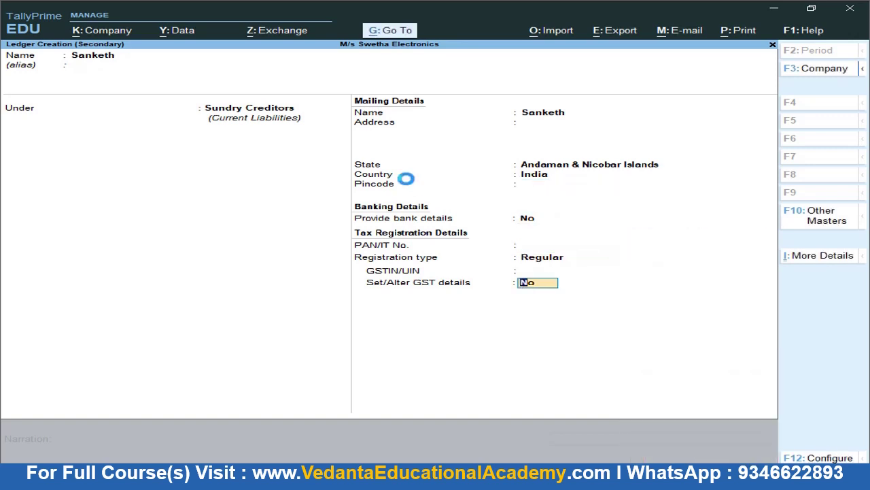
key(BackSpace)
text(XXXXXXXXX)
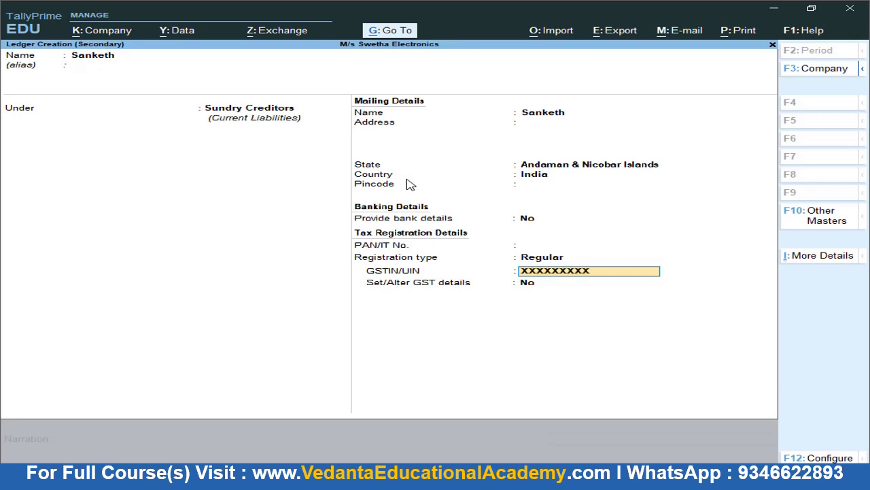
key(ctrl+a)
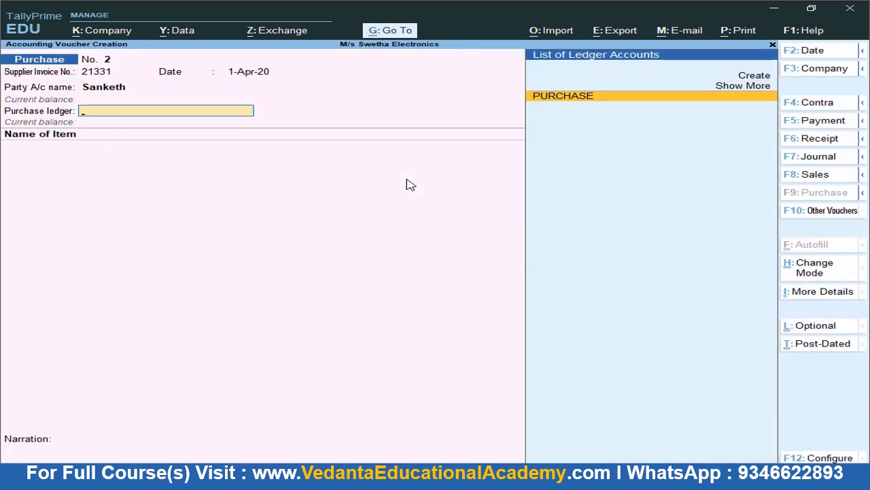
Choose the PURCHASE ledger and add AC with tracking number 21331
key(Return)
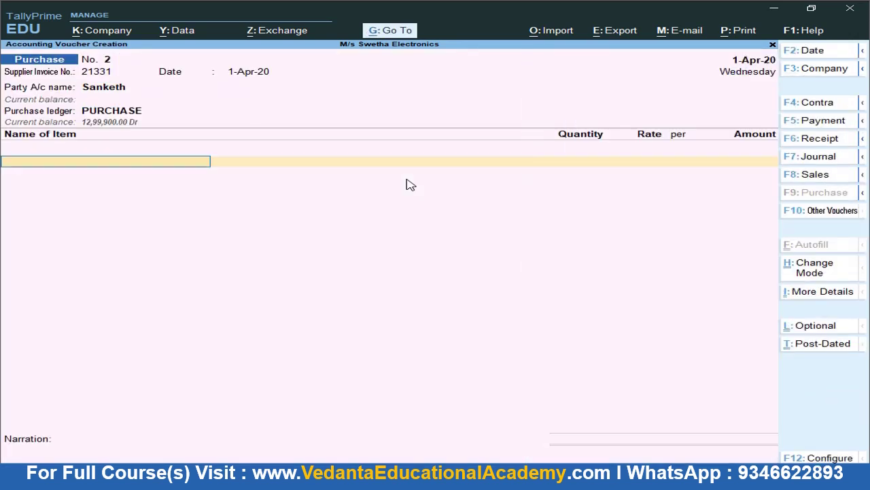
key(alt+Tab)
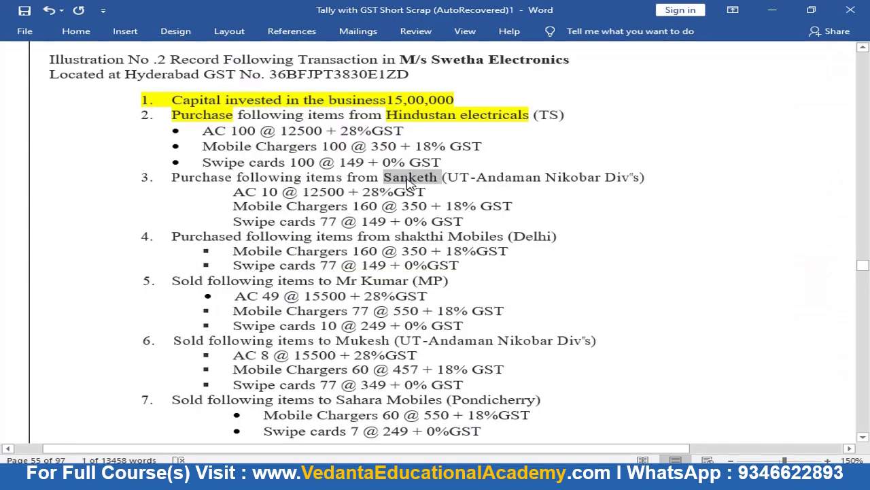
key(alt+Tab)
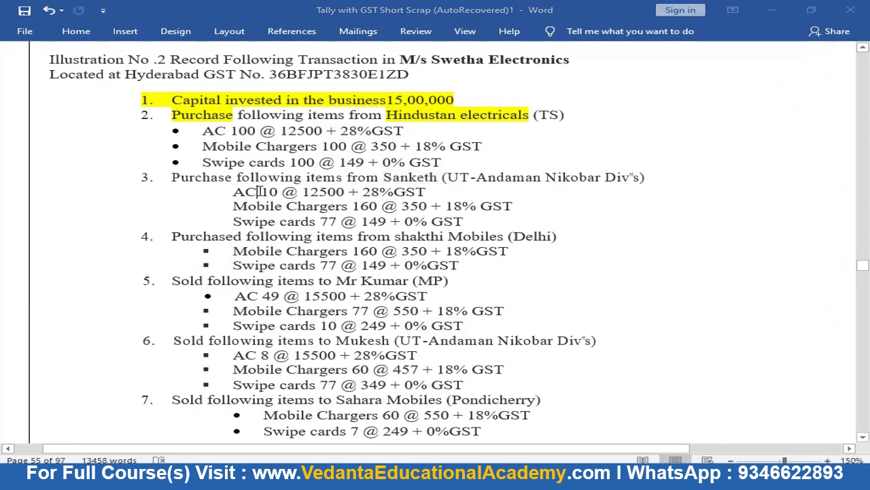
key(Down)
key(Down)
key(Return)
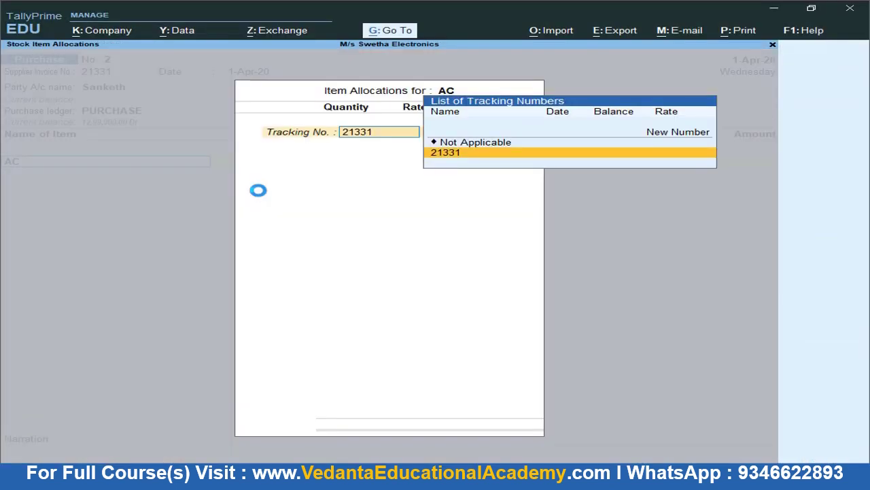
key(Return)
text(10)
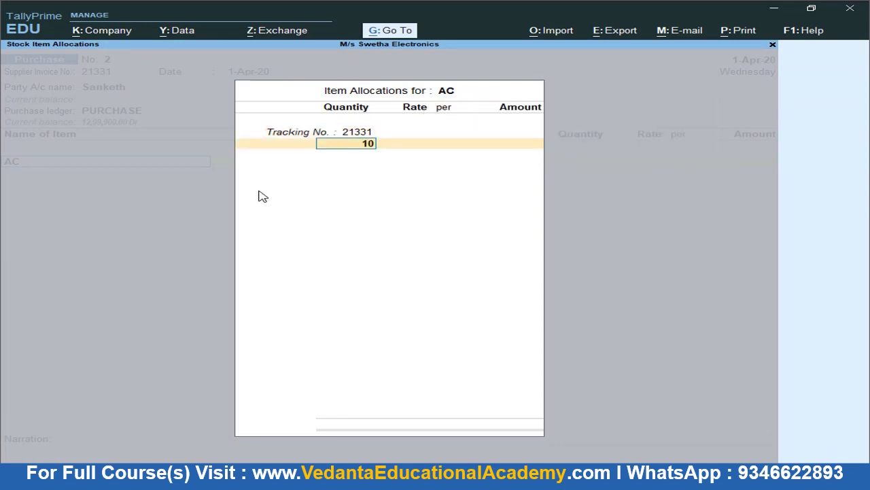
key(BackSpace)
key(BackSpace)
key(BackSpace)
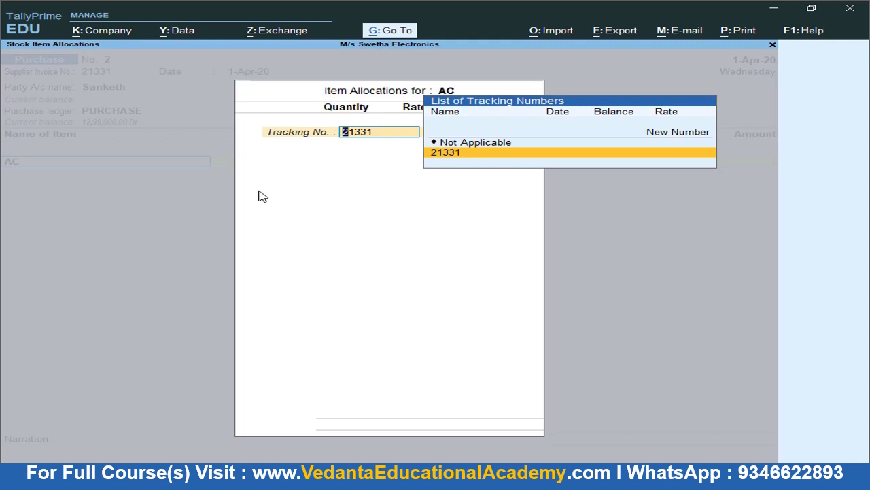
Enter AC under tracking number 21331 as 10 NOS at 12,500.00, totalling 1,25,000
key(Up)
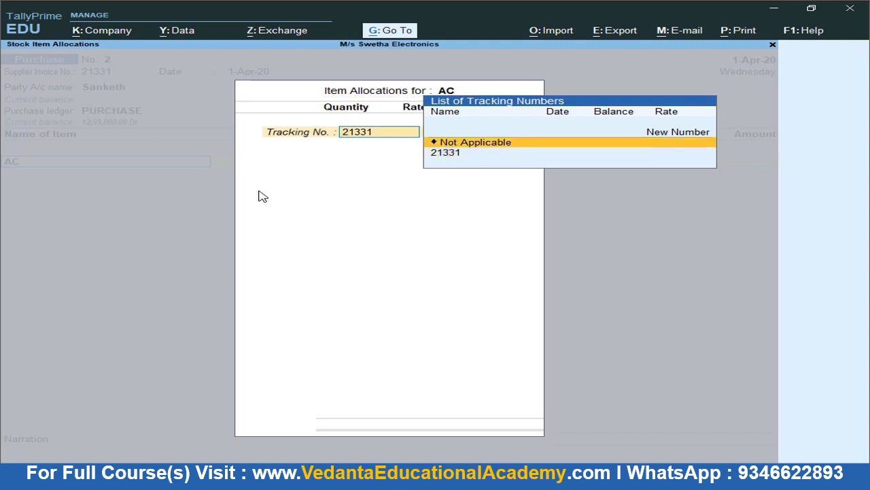
key(Down)
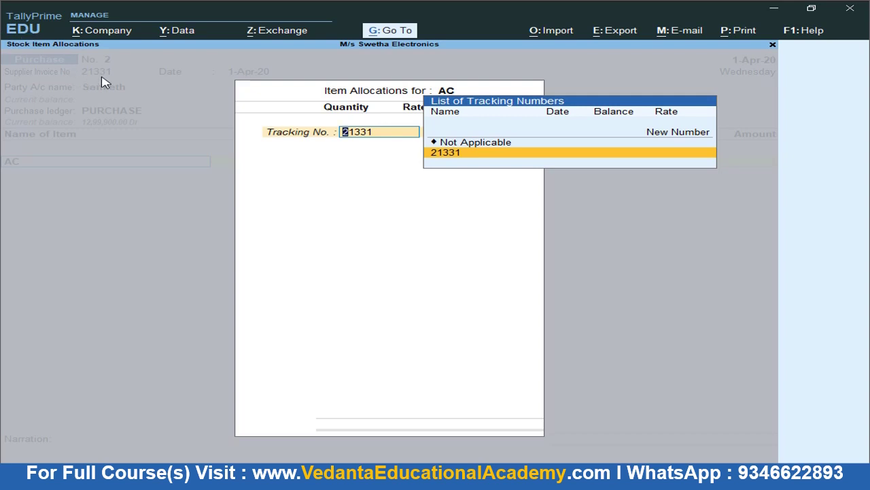
key(Return)
key(alt+Tab)
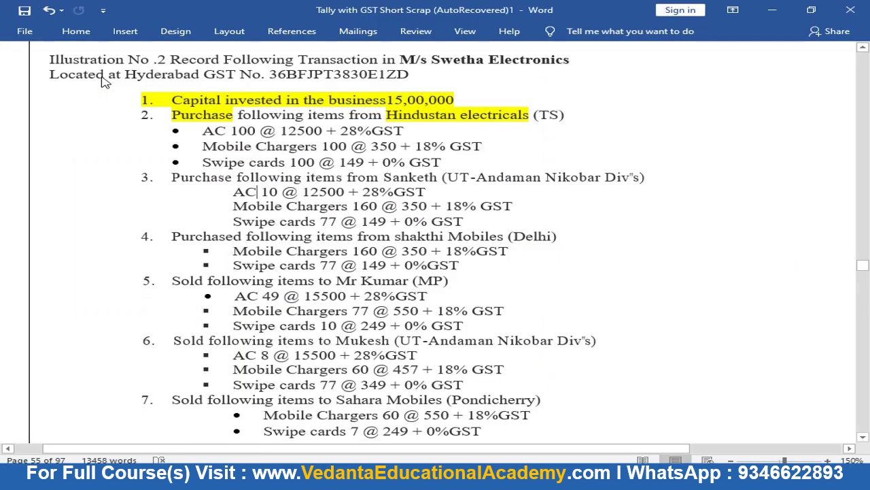
double_click(270, 192)
key(alt+Tab)
text(10)
key(Return)
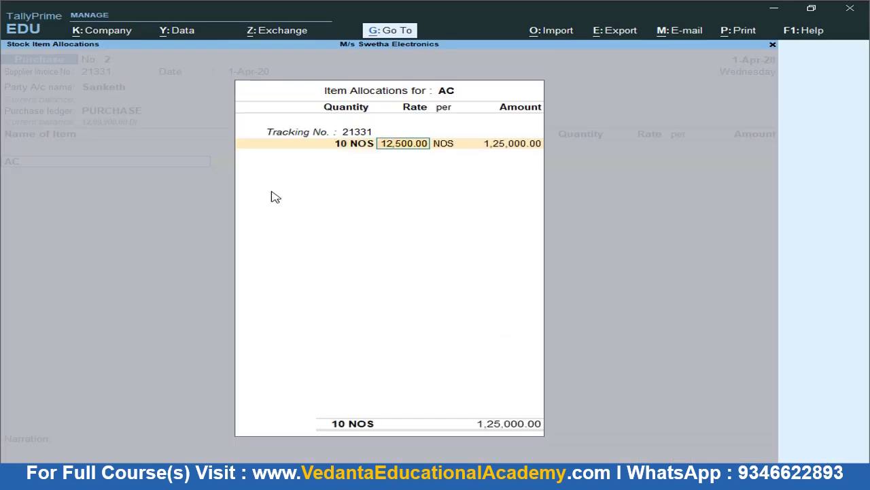
key(alt+Tab)
key(alt+Tab)
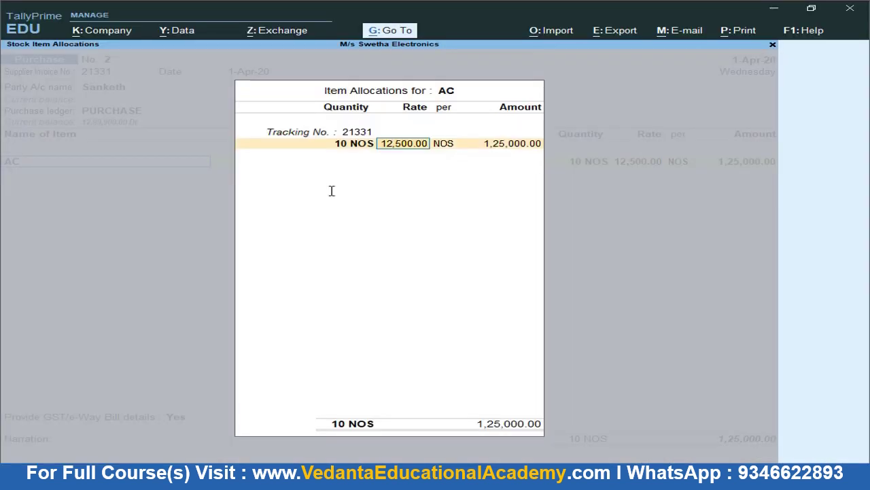
key(Return)
key(Return)
key(Return)
key(Return)
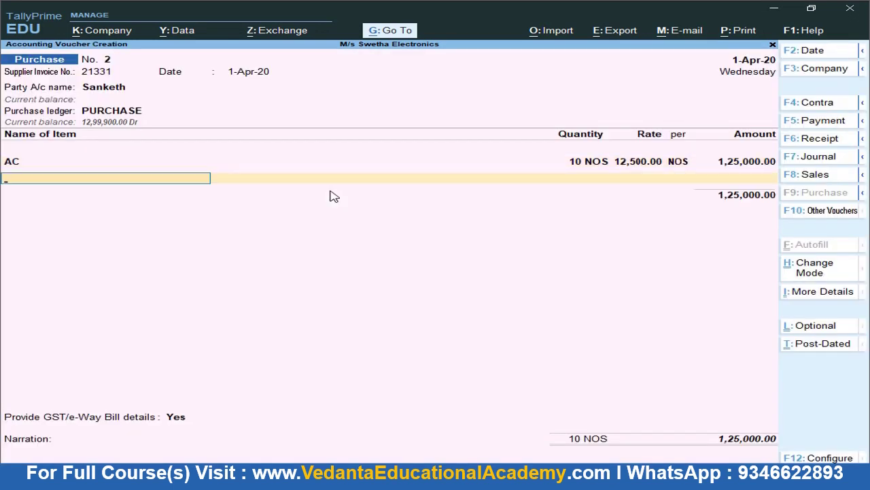
key(alt+Tab)
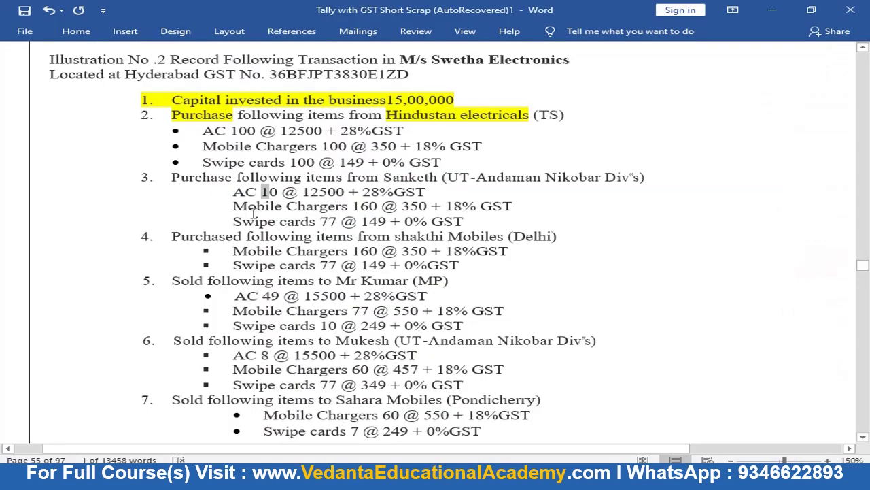
drag(233, 206, 310, 208)
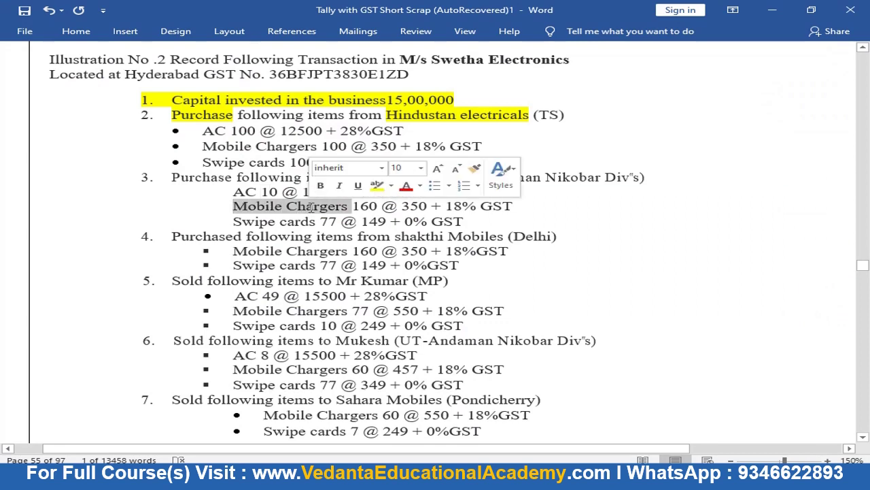
Add Mobile Chargers under tracking 21331 with quantity 160 NOS
key(alt+Tab)
key(Down)
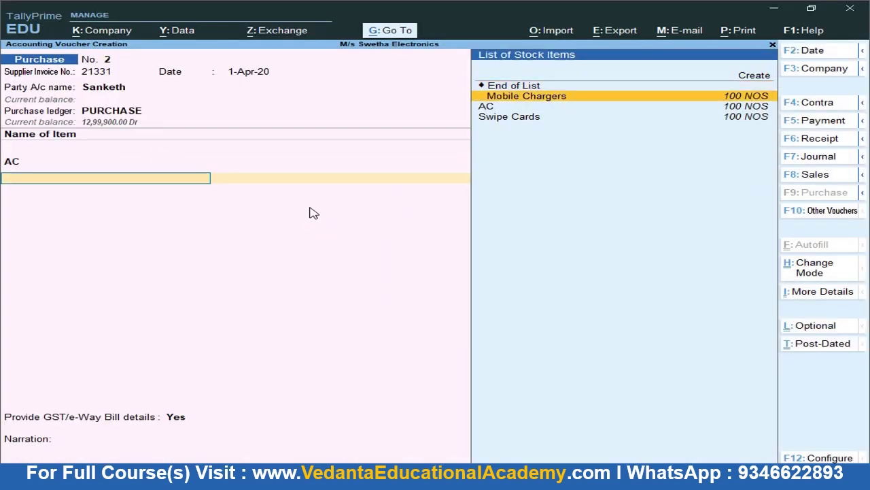
key(Return)
key(Return)
text(16)
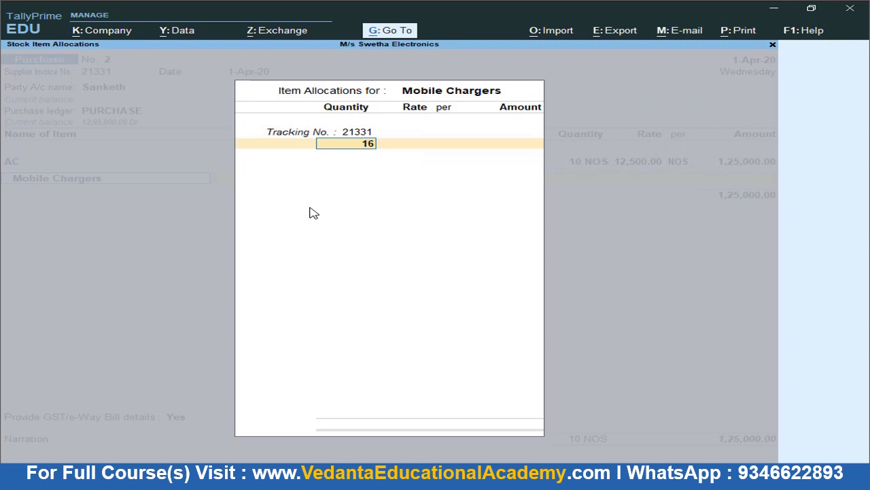
text(0)
key(Return)
key(alt+Tab)
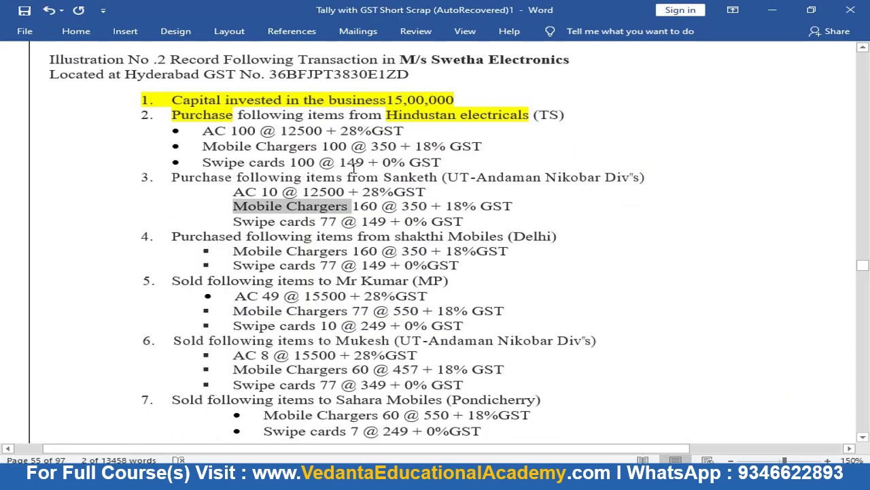
Set the Mobile Chargers rate to 160.00, giving an amount of 25,600.00
drag(369, 145, 393, 146)
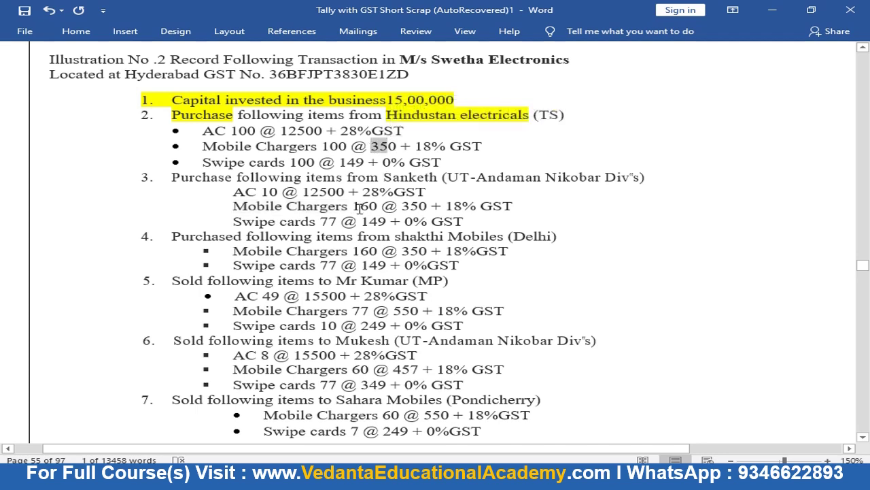
drag(286, 206, 365, 206)
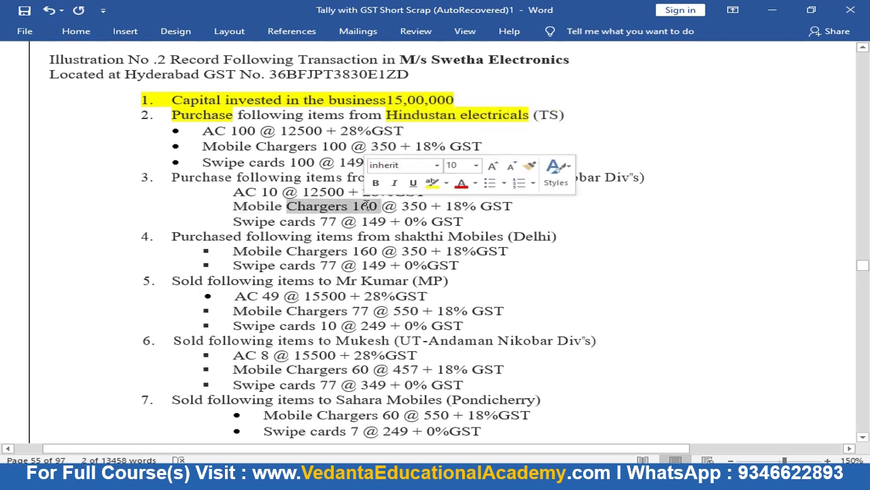
key(alt+Tab)
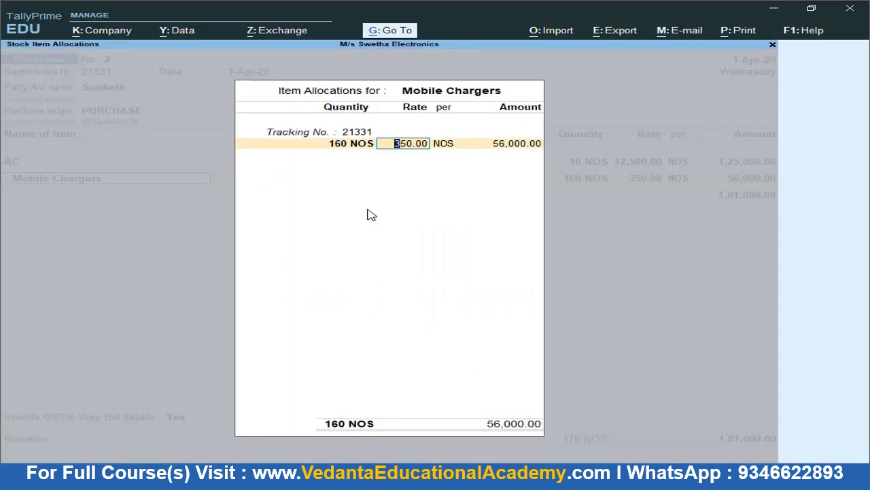
text(16)
key(Return)
key(BackSpace)
text(160)
key(Return)
key(Return)
key(Return)
key(Return)
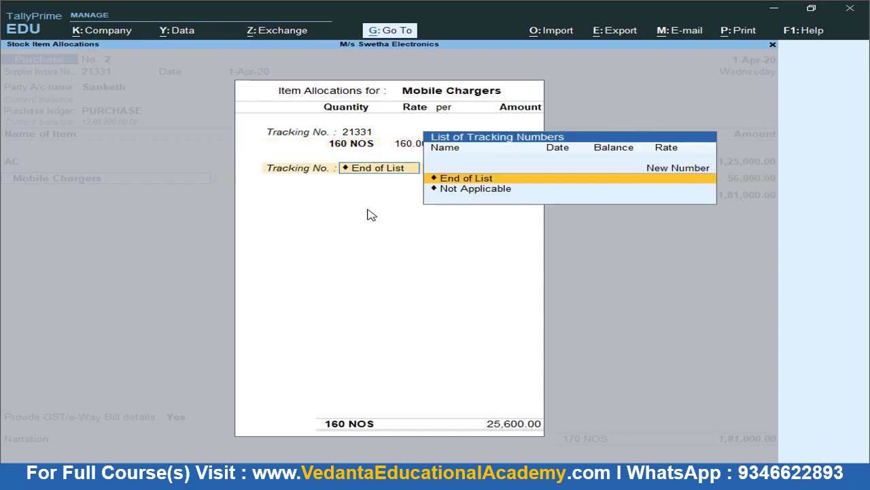
key(alt+Tab)
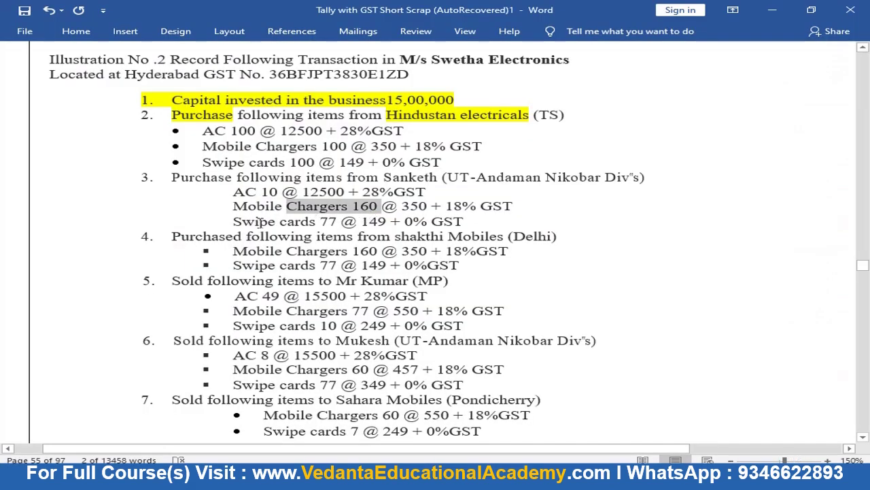
drag(275, 223, 312, 222)
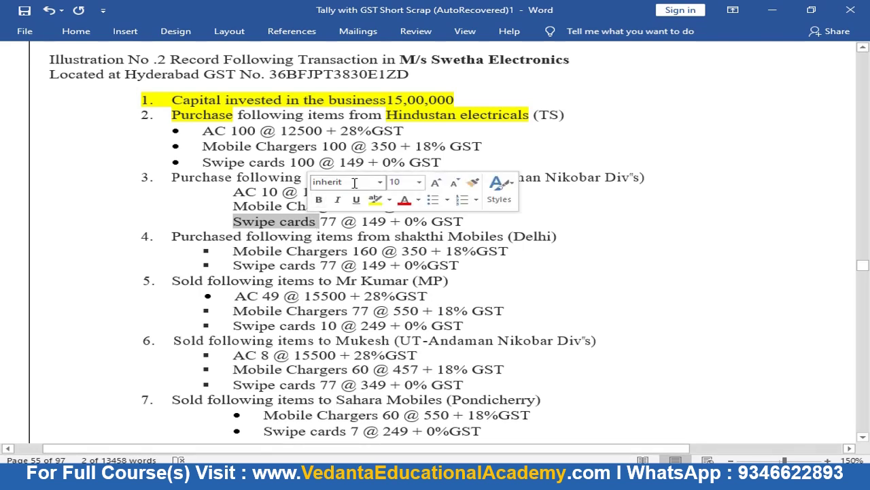
key(alt+Tab)
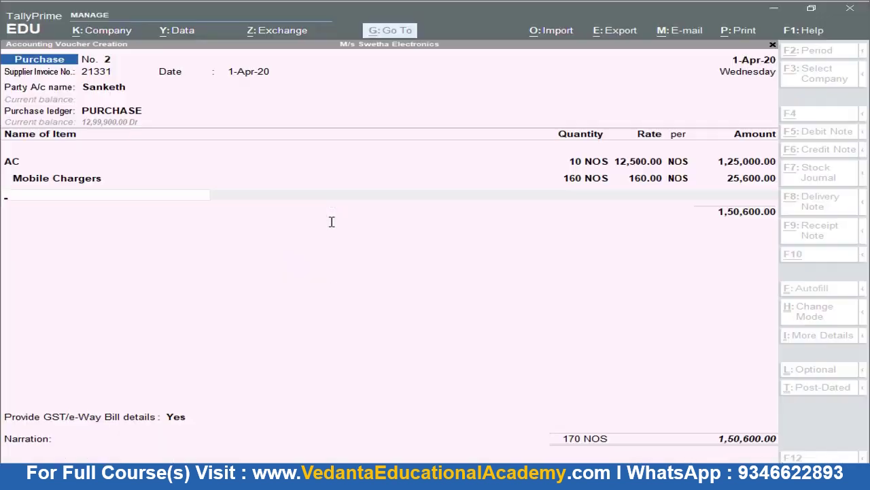
Add Swipe Cards under tracking 21331 as 77 NOS at 149.00 (11,473.00) and end the item list
text(S)
key(Return)
key(Return)
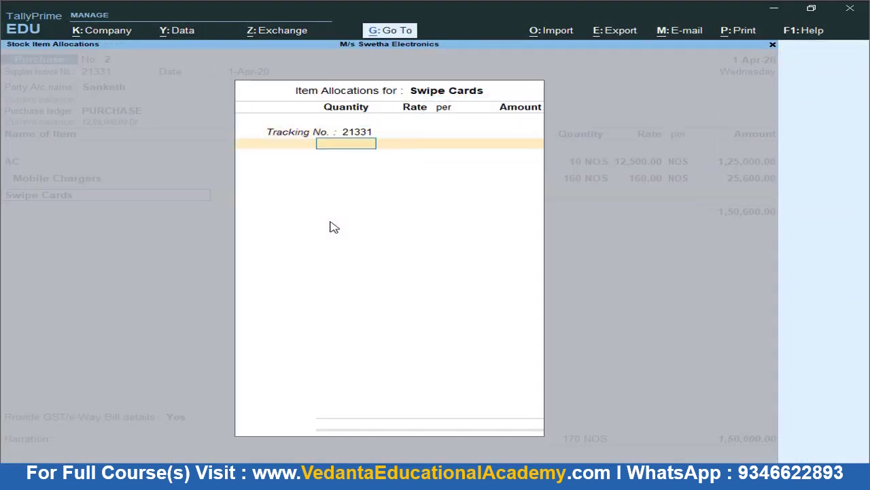
text(77)
key(Return)
key(Return)
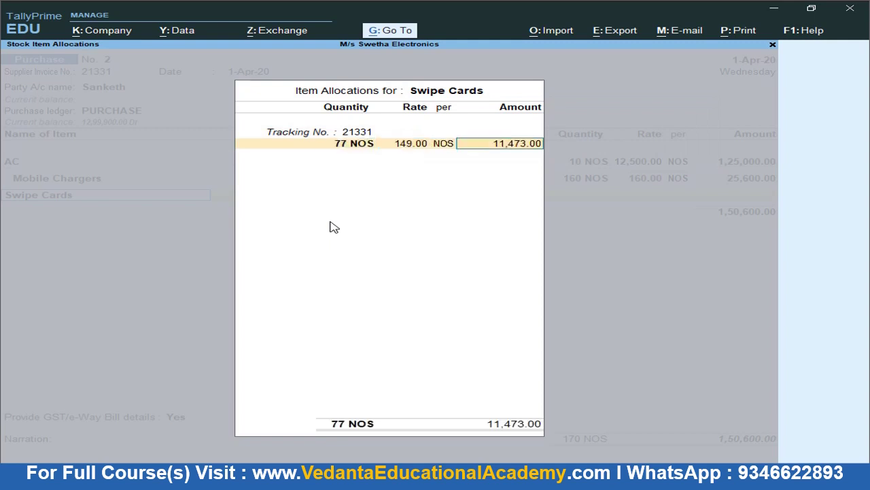
key(Return)
key(Return)
key(Return)
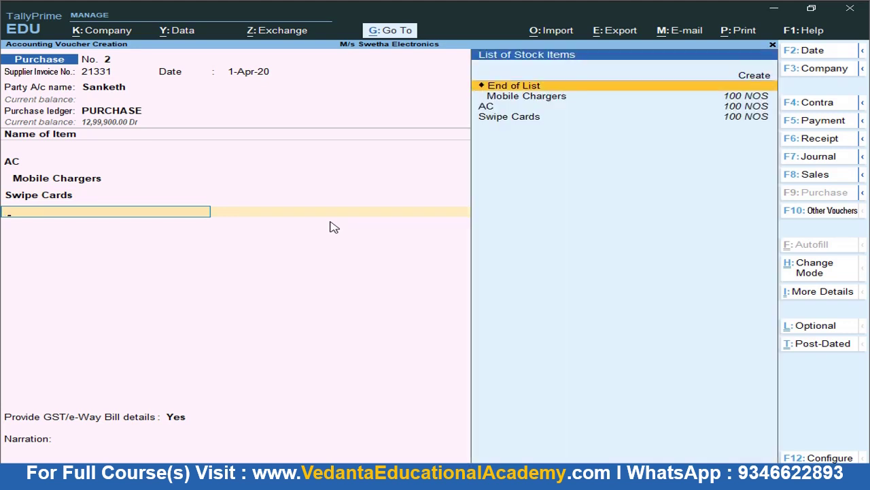
key(Return)
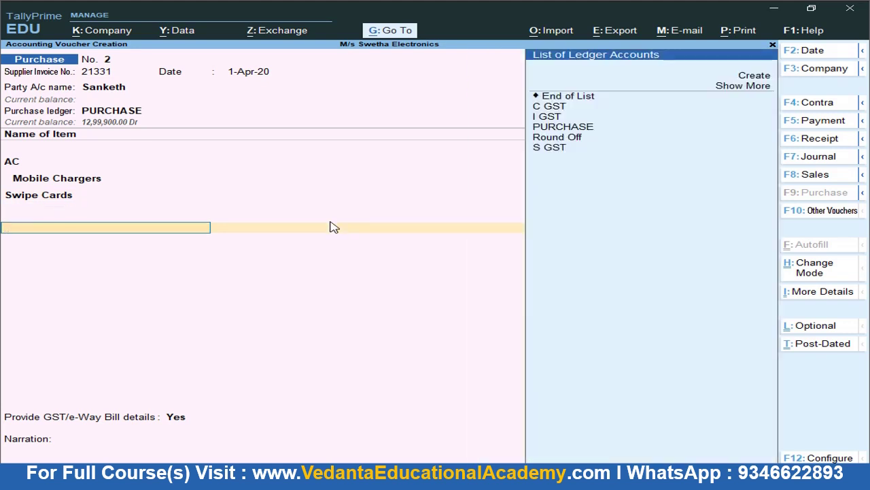
Move past the item rows and add C GST and S GST ledger lines
key(BackSpace)
key(Return)
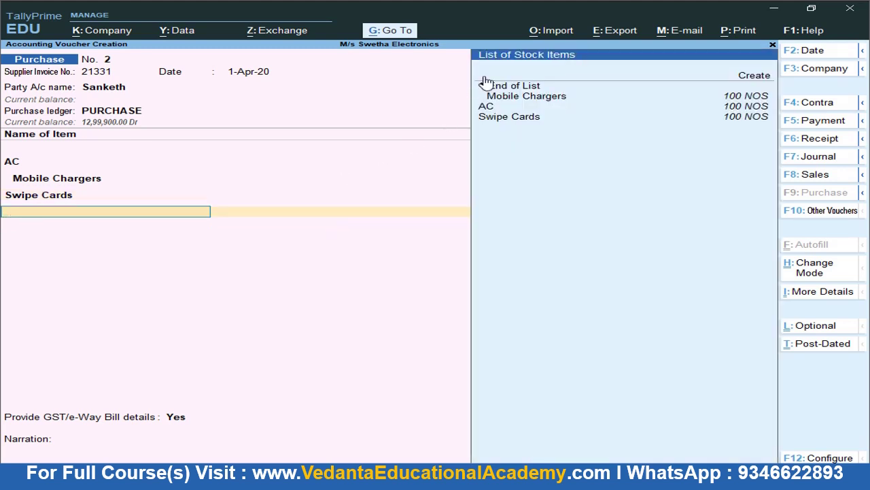
click(615, 87)
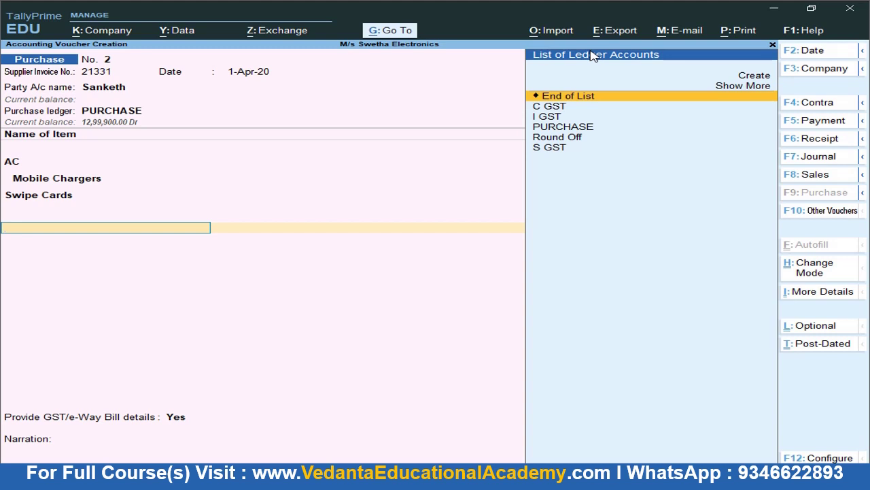
key(Down)
key(Return)
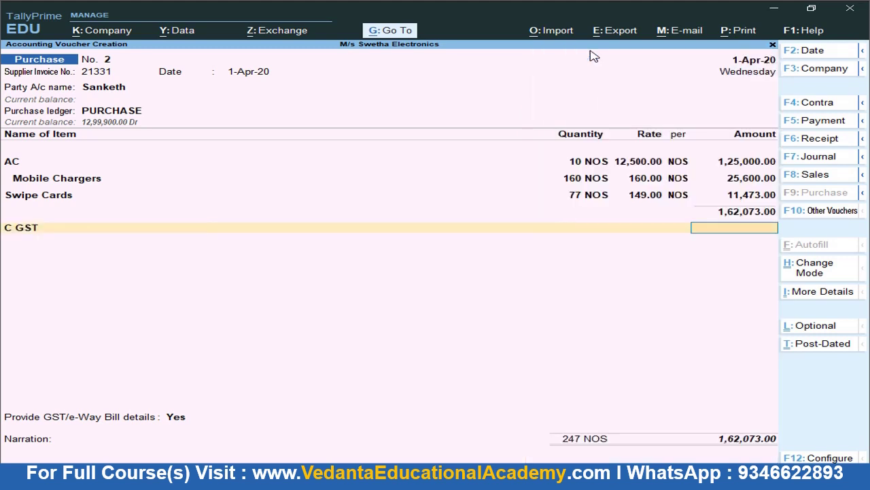
key(Down)
key(Down)
key(Down)
key(Down)
key(Down)
key(Down)
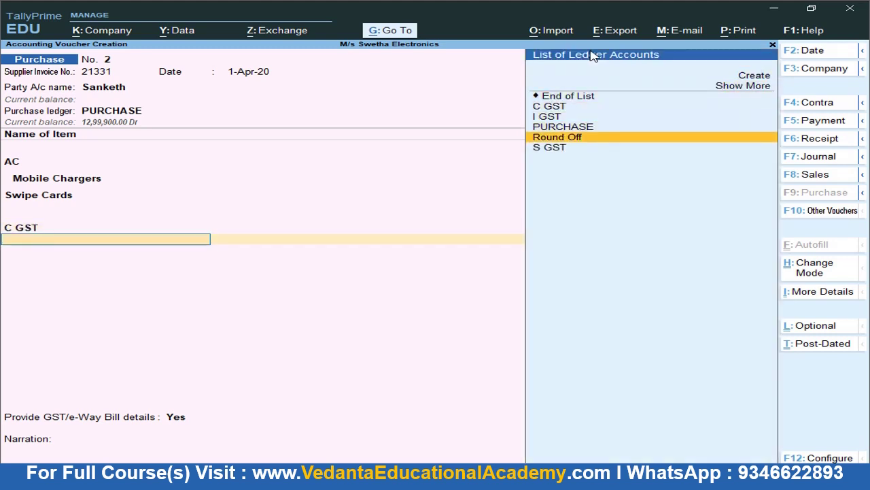
key(Return)
Add I GST at 39,608.00 and save purchase voucher No. 2
key(Return)
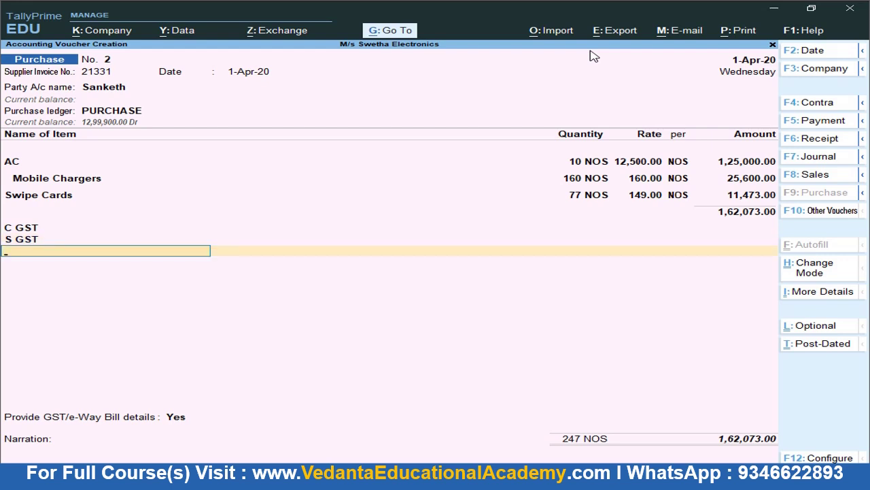
text(I)
key(Return)
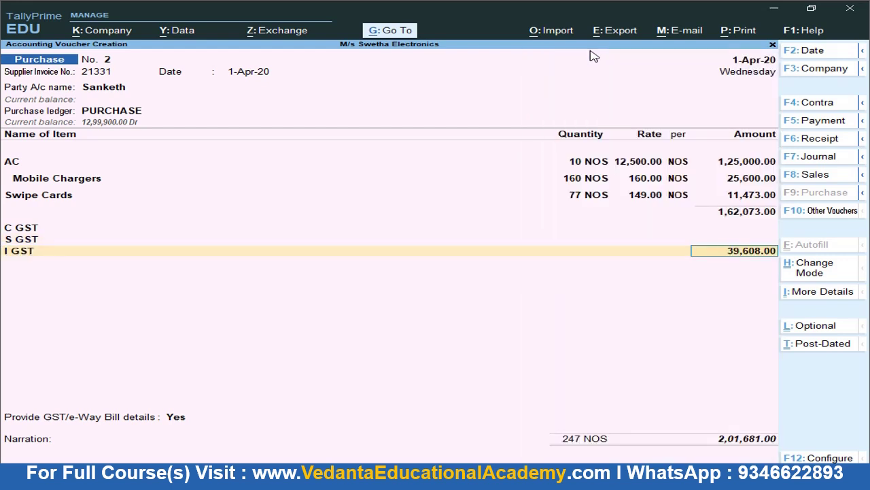
key(ctrl)
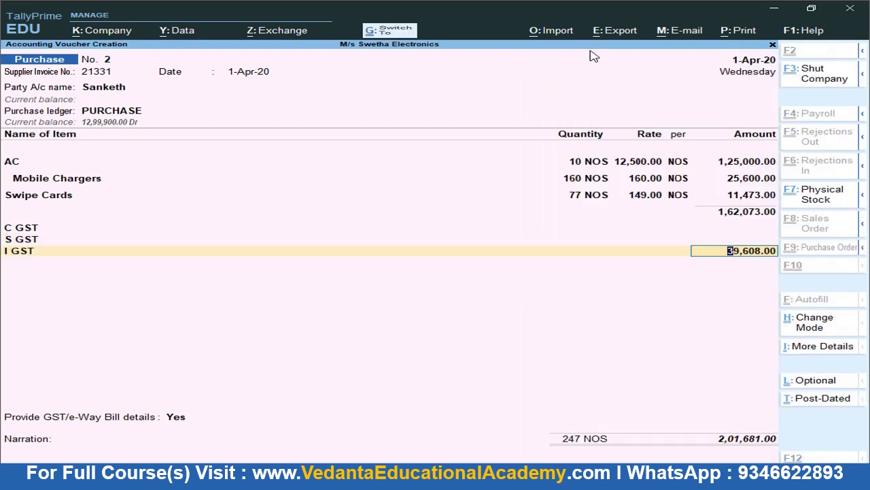
key(ctrl+a)
key(alt+Tab)
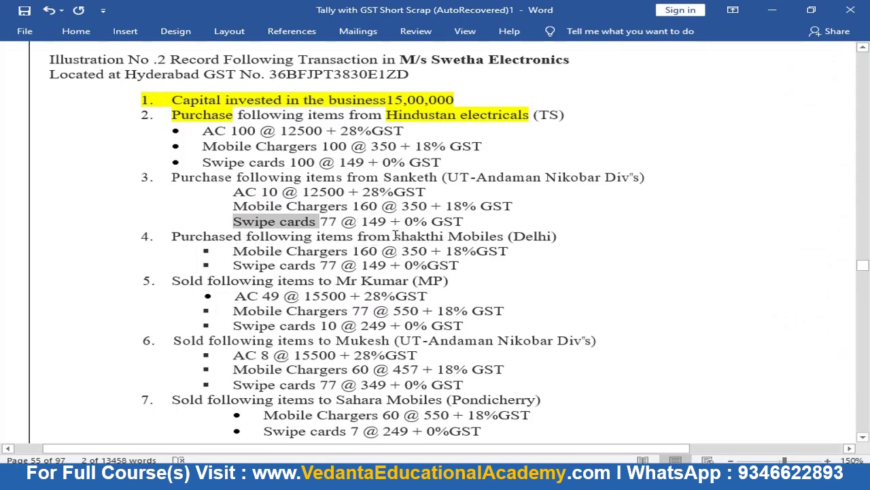
Enter supplier invoice number 0.123 on purchase voucher No. 3
drag(394, 236, 491, 243)
key(ctrl+c)
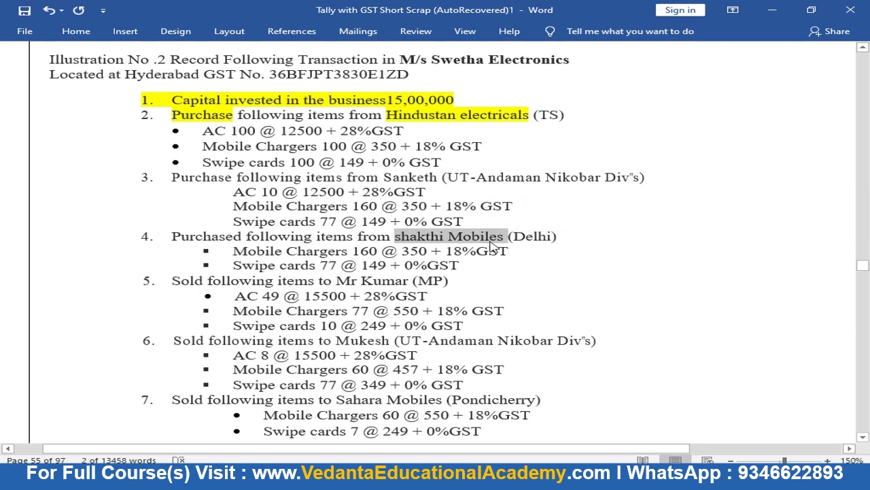
key(alt+Tab)
text(0.123)
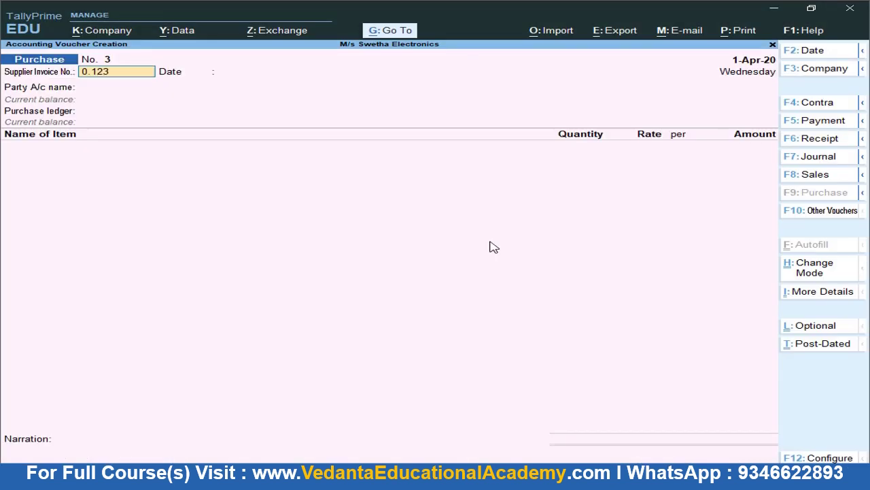
key(Return)
key(Return)
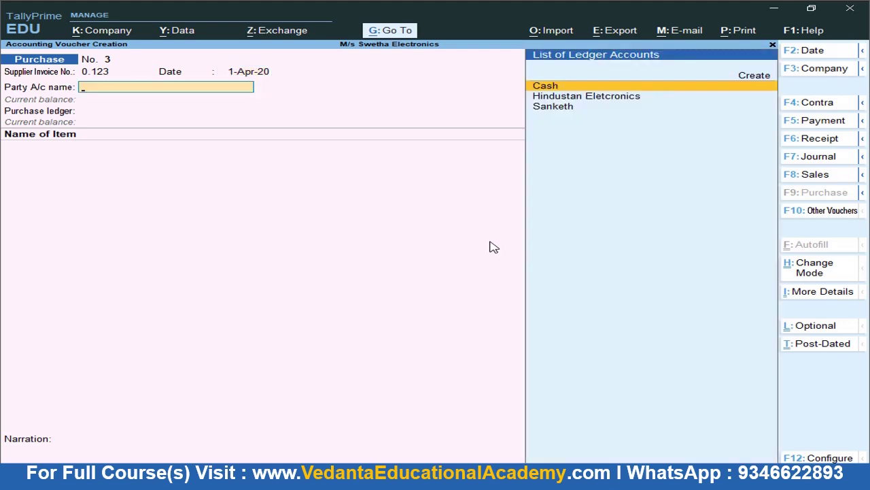
key(alt+Tab)
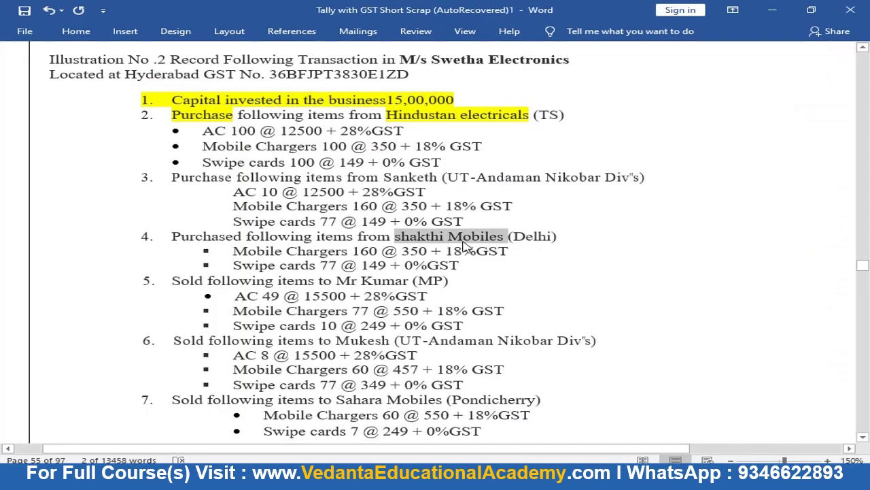
key(alt+Tab)
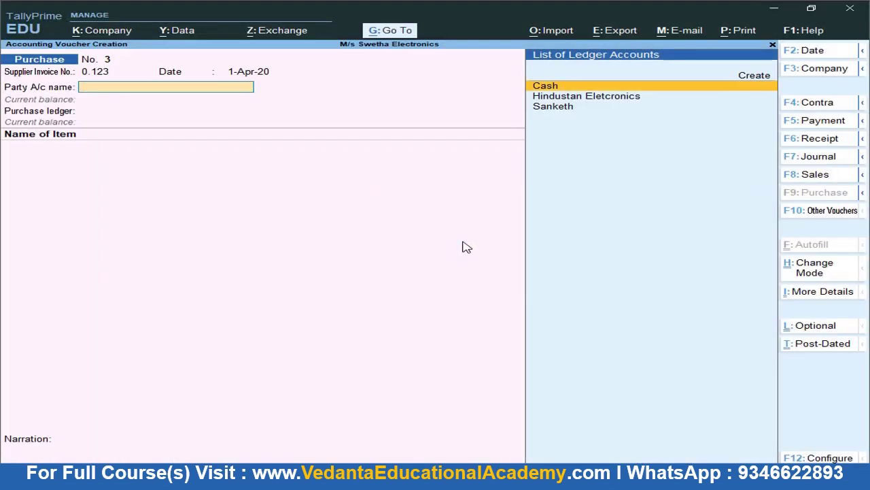
Create a new party ledger named shakthi Mobiles under Sundry Creditors
click(758, 80)
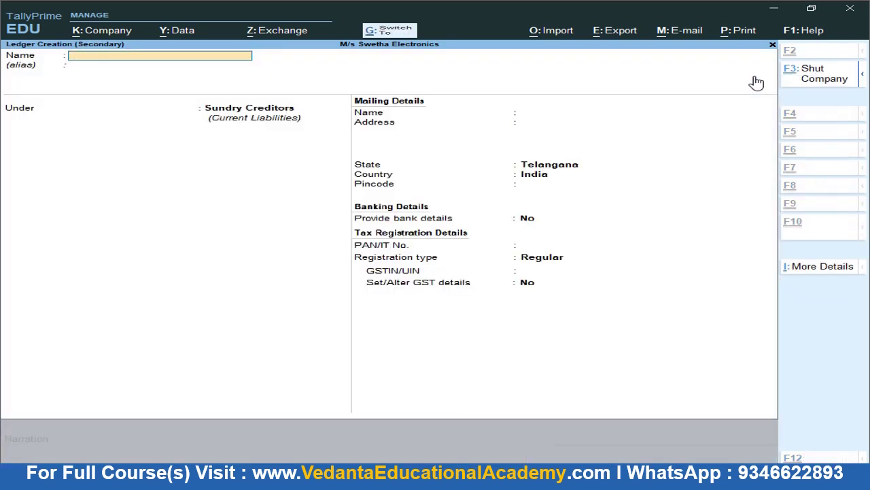
key(ctrl+v)
key(Return)
key(Return)
key(Return)
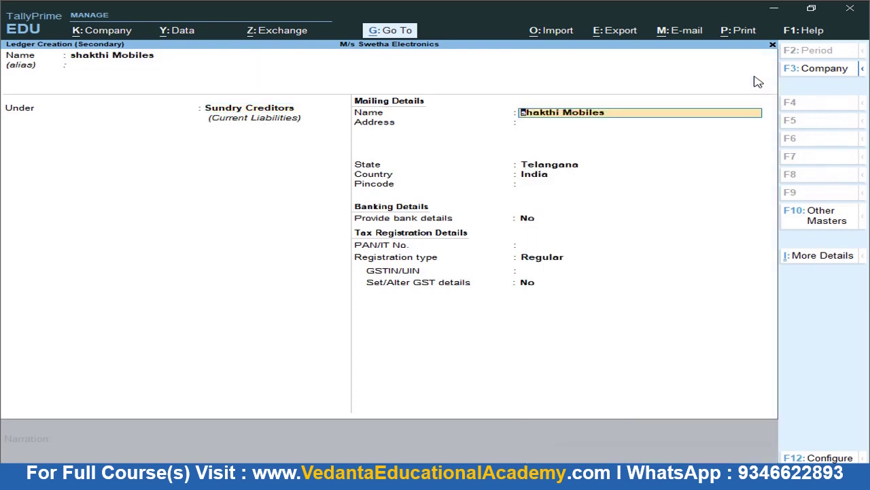
key(Return)
key(Return)
key(Return)
key(Return)
Set the ledger's state to Delhi, enter a GSTIN, and save it
key(BackSpace)
text(Dh)
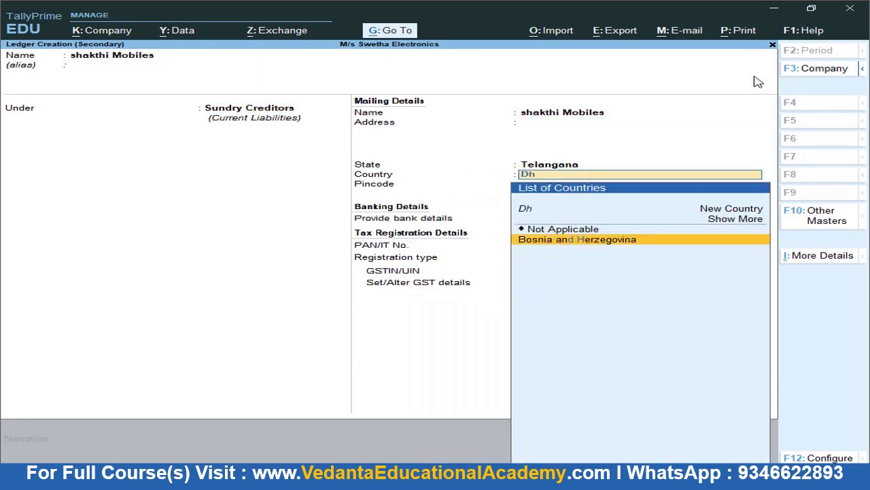
key(BackSpace)
text(elk)
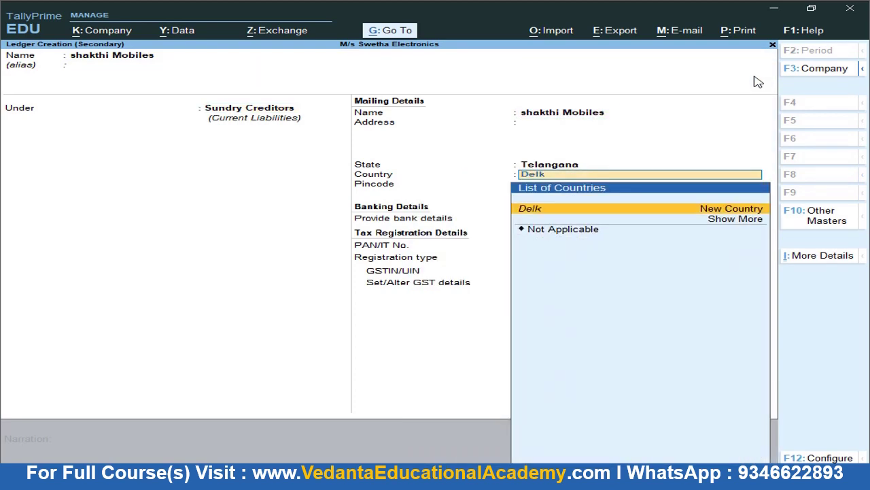
key(Return)
key(Escape)
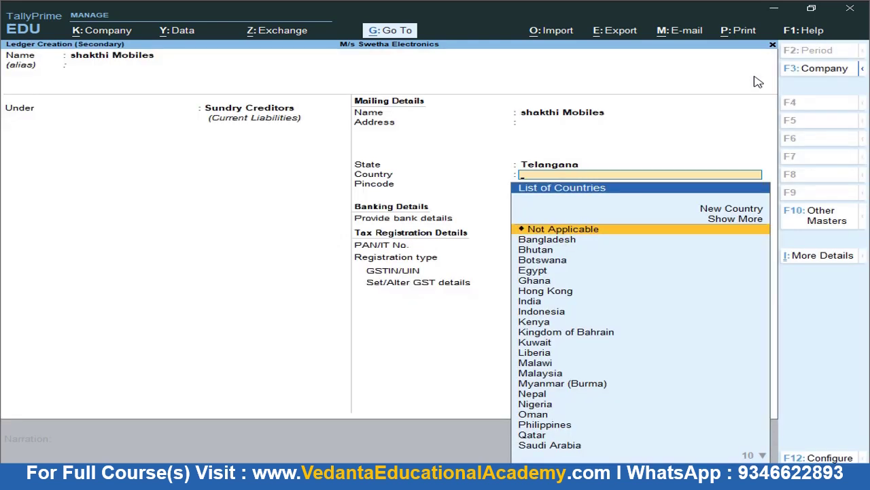
text(Delh)
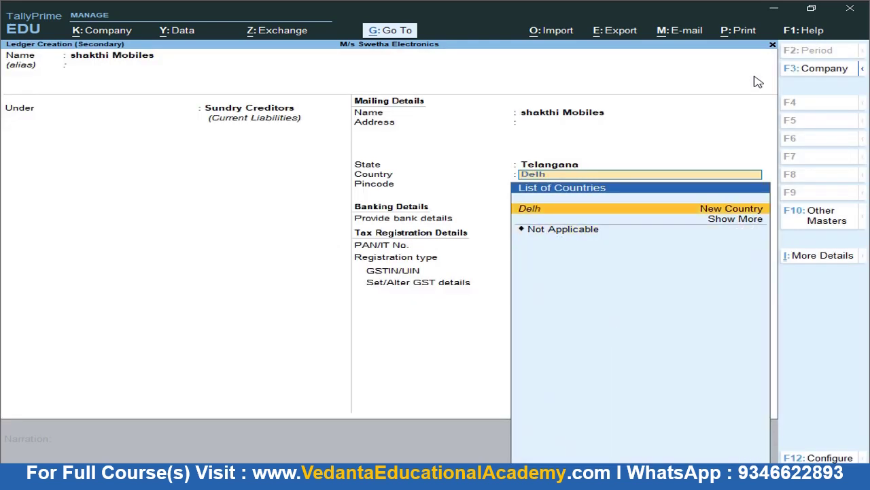
key(BackSpace)
key(BackSpace)
key(BackSpace)
key(BackSpace)
key(BackSpace)
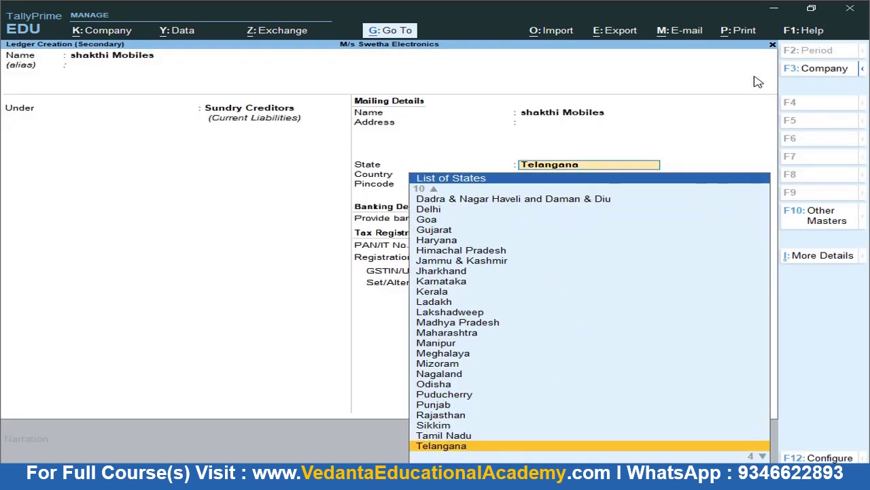
text(Del)
key(Return)
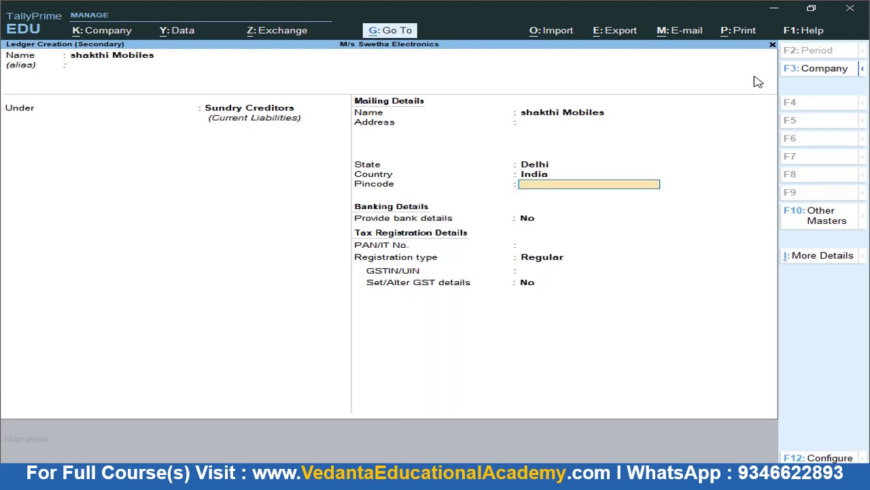
key(Return)
key(Return)
key(Return)
key(Return)
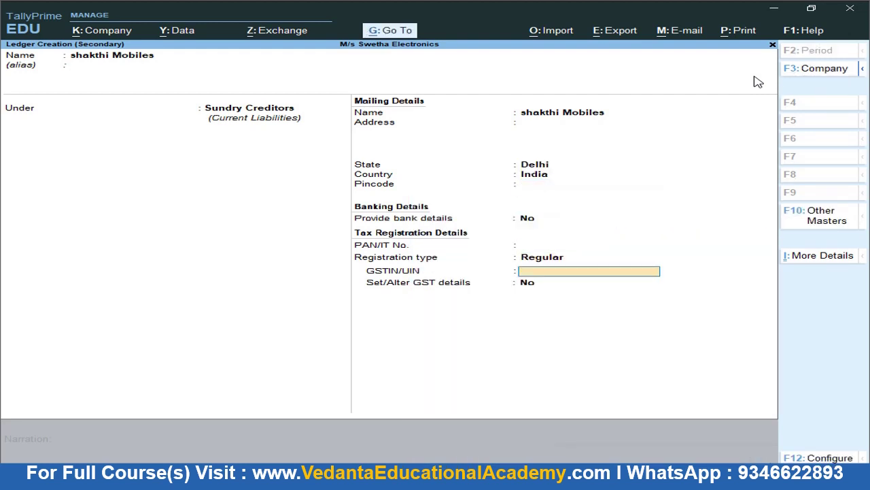
text(XXXXXXXXXX)
key(ctrl+a)
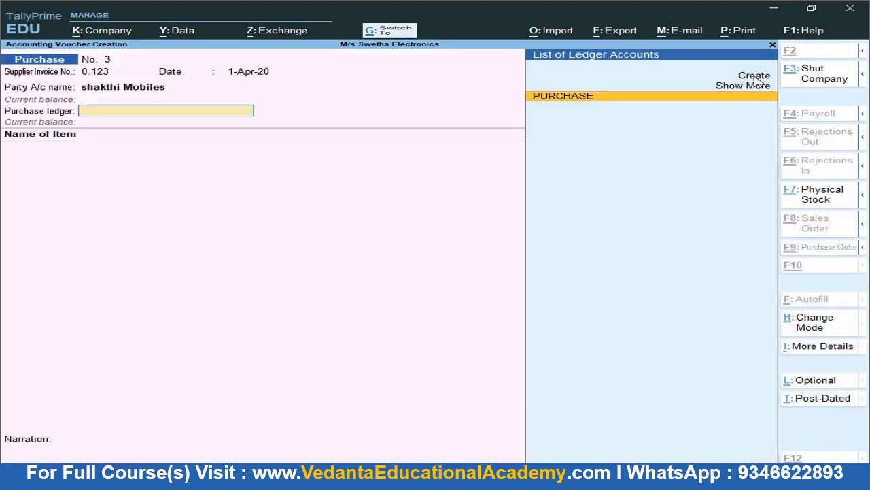
Choose the PURCHASE ledger and add Mobile Chargers as 160 NOS at 350 (56,000)
key(Return)
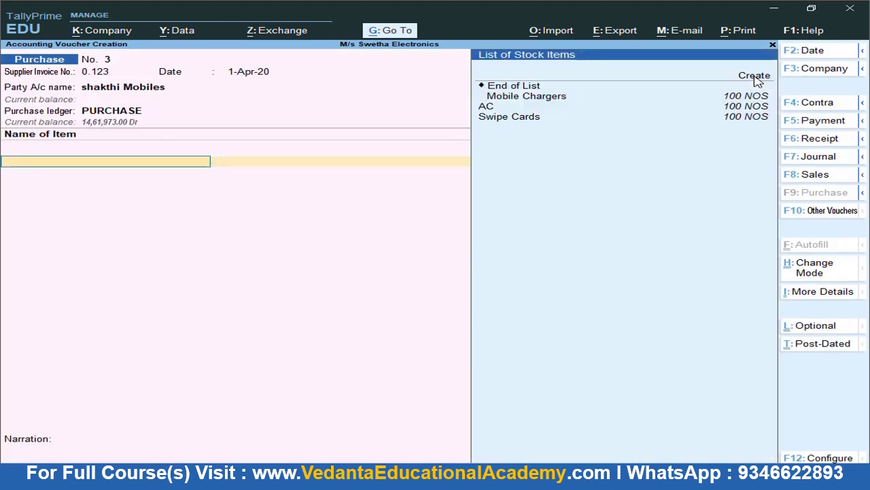
key(alt+Tab)
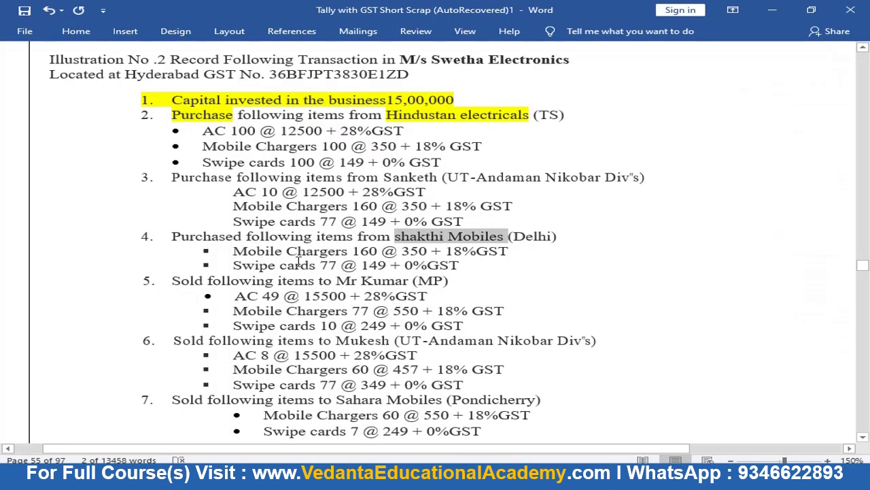
key(alt+Tab)
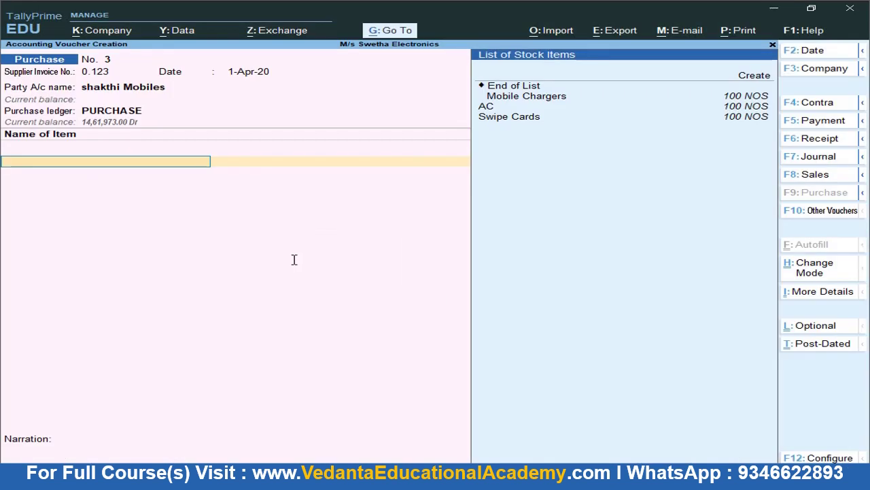
text(m)
key(Return)
key(Return)
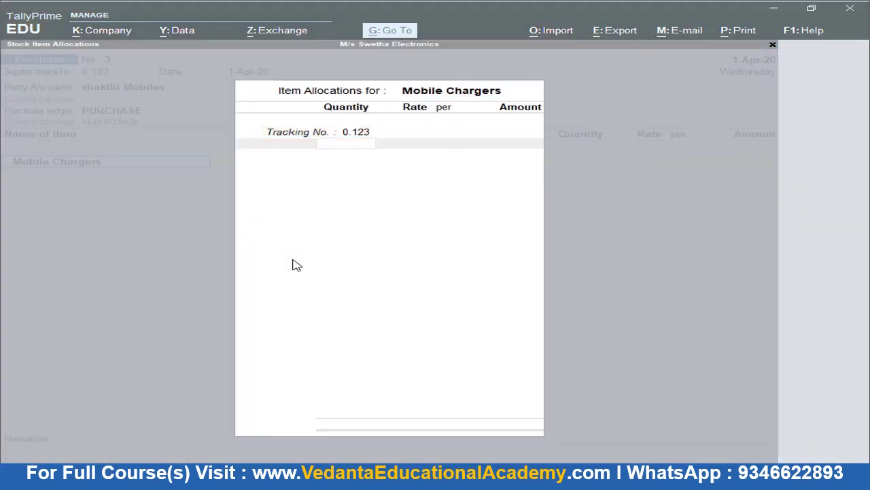
key(alt+Tab)
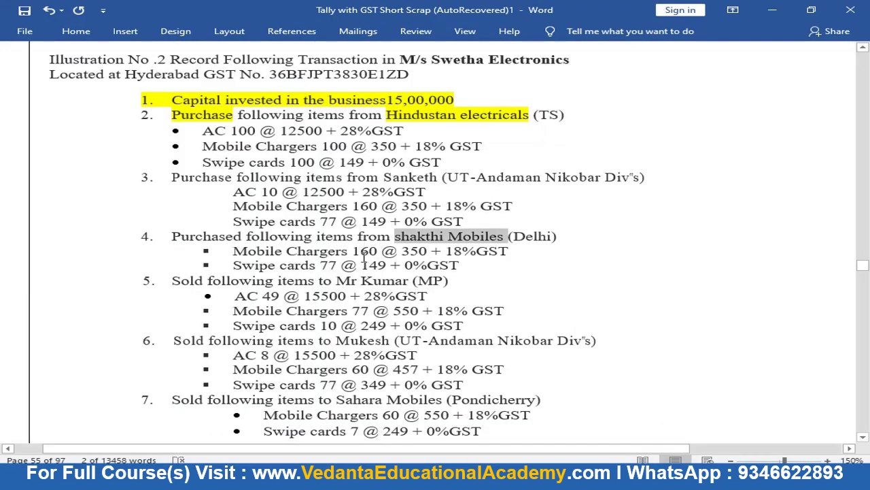
key(alt+Tab)
text(160)
key(Return)
text(3)
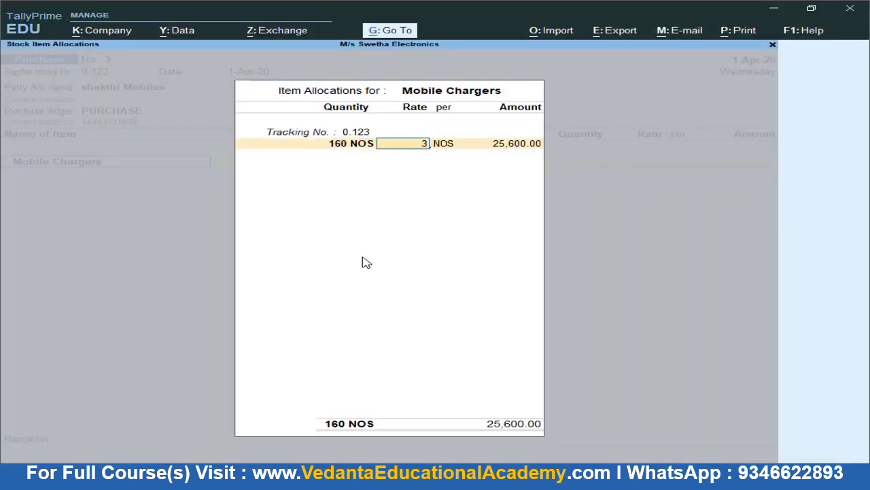
text(50)
key(Return)
key(Return)
key(Return)
key(Return)
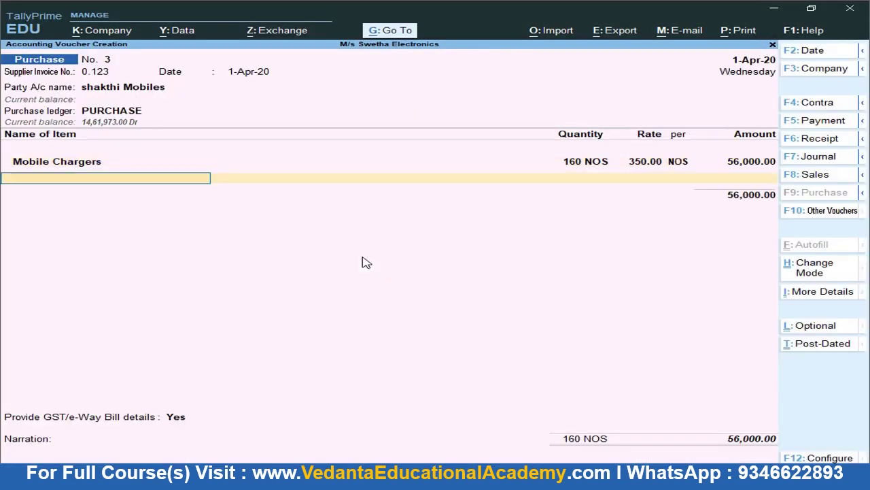
Add Swipe Cards under tracking 0.123 as 77 NOS at 149 (11,473)
key(alt+Tab)
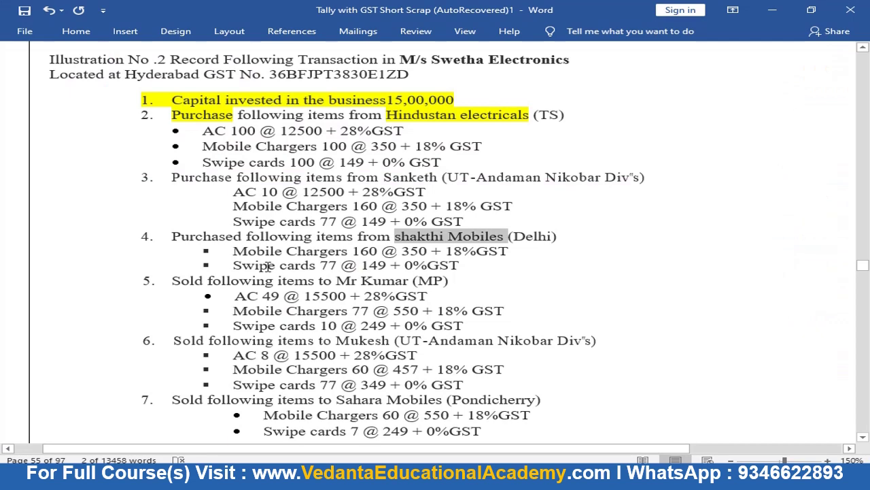
key(alt+Tab)
text(s)
key(Return)
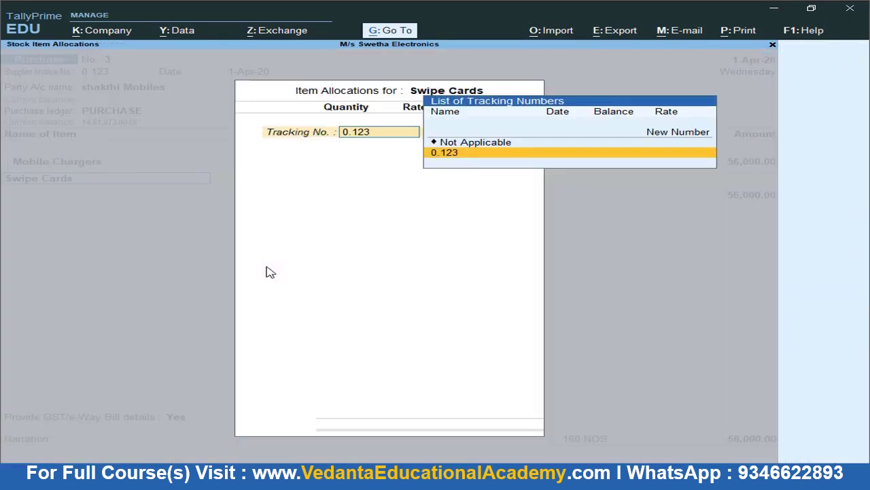
key(Return)
text(77)
key(Return)
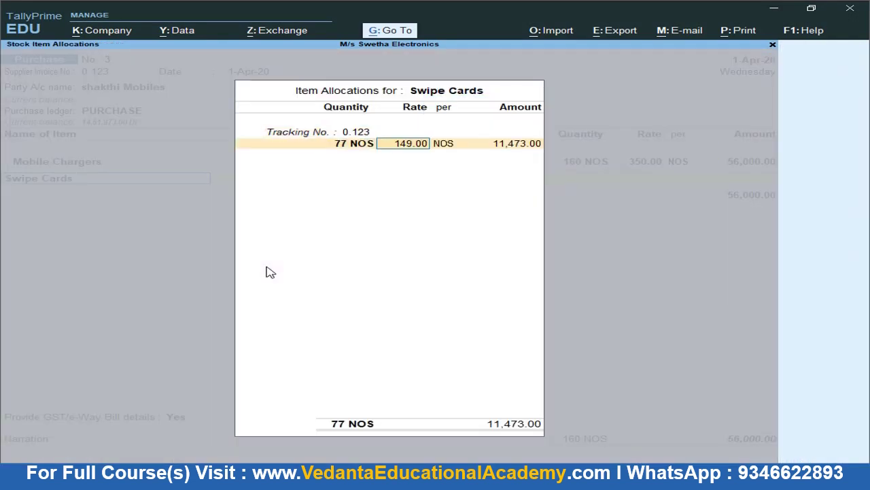
key(Return)
key(Return)
key(Return)
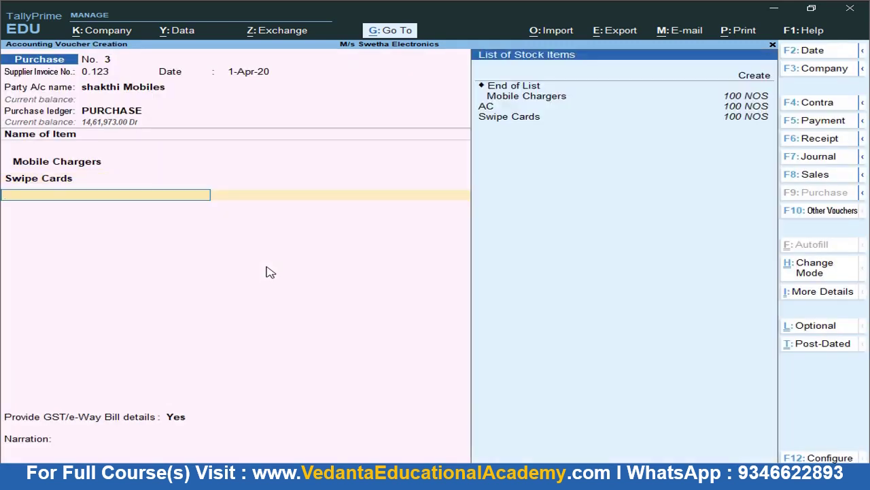
key(Return)
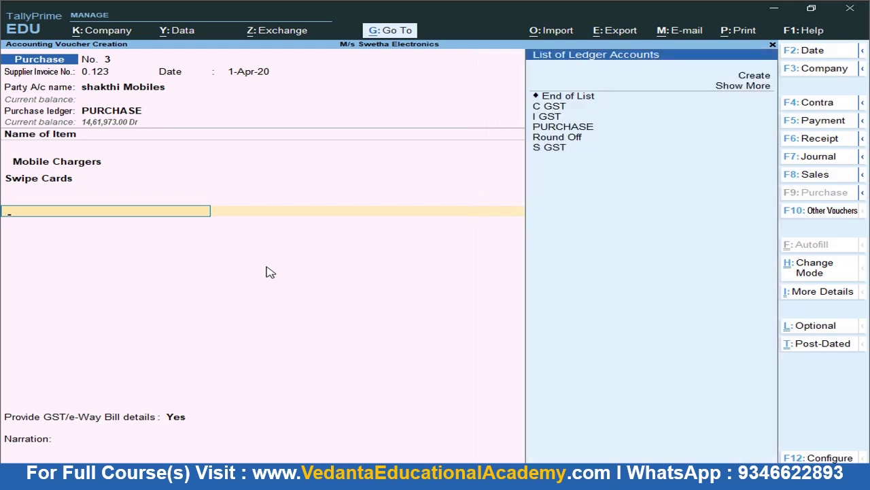
Add the I GST ledger at 10,080.00 and save purchase voucher No. 3
key(Down)
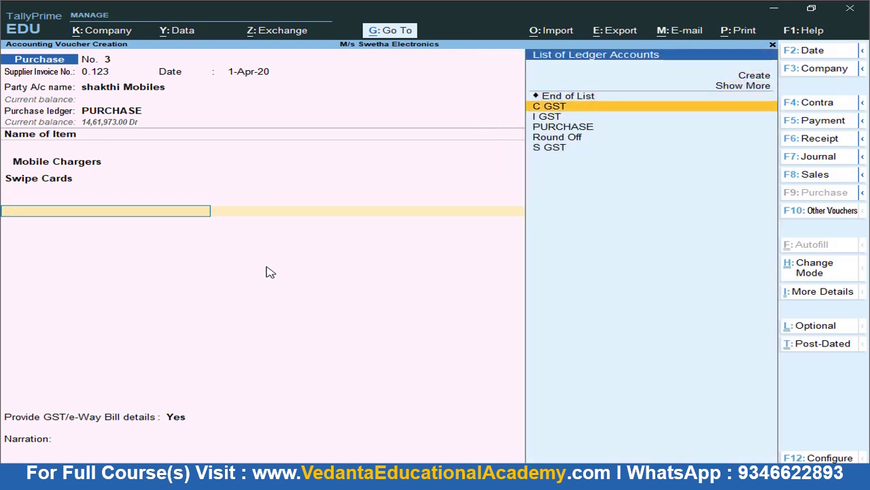
key(Down)
key(Return)
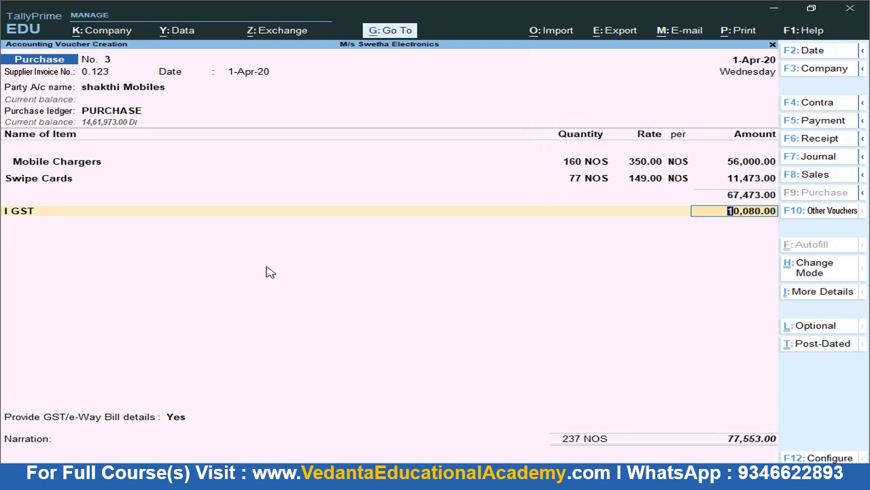
key(ctrl)
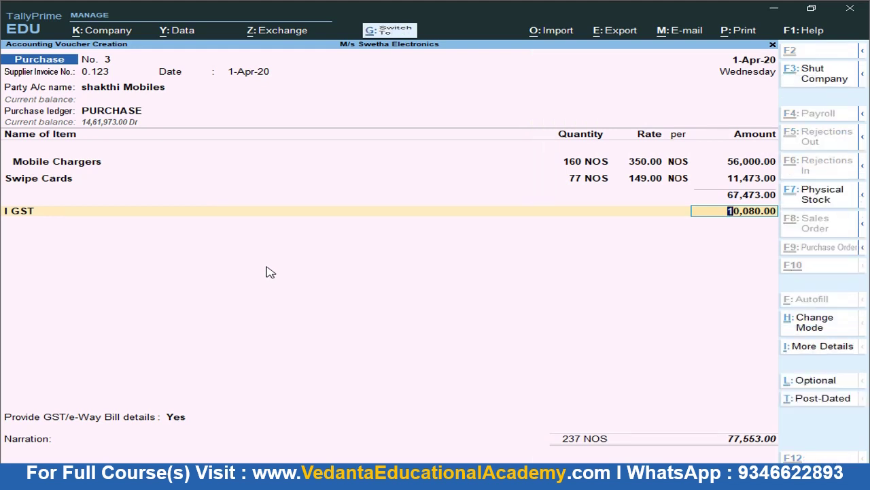
key(ctrl+a)
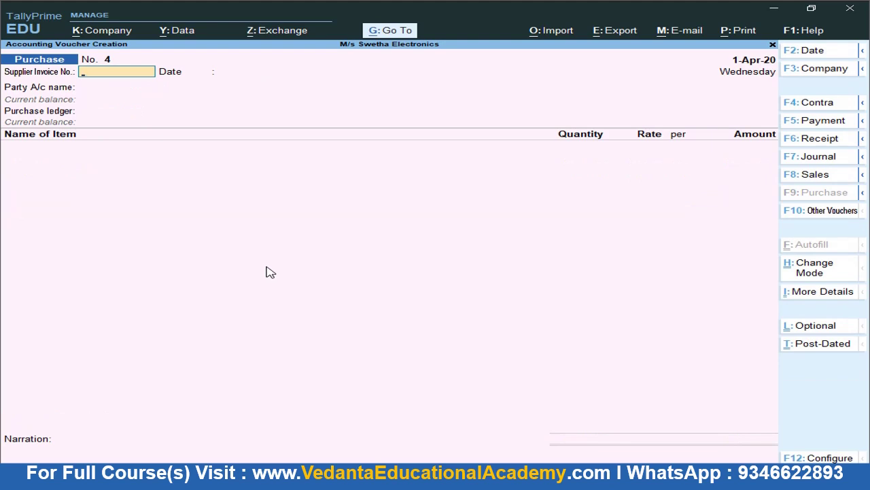
key(alt+Tab)
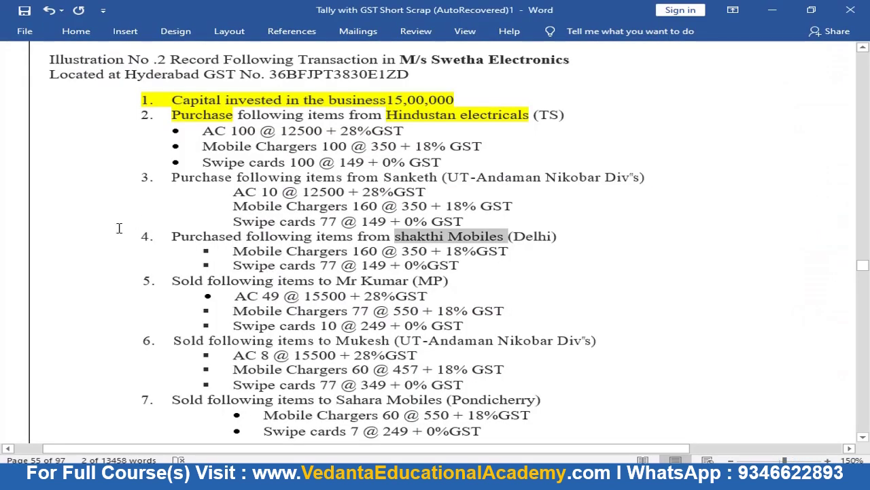
scroll(119, 227, down, 2)
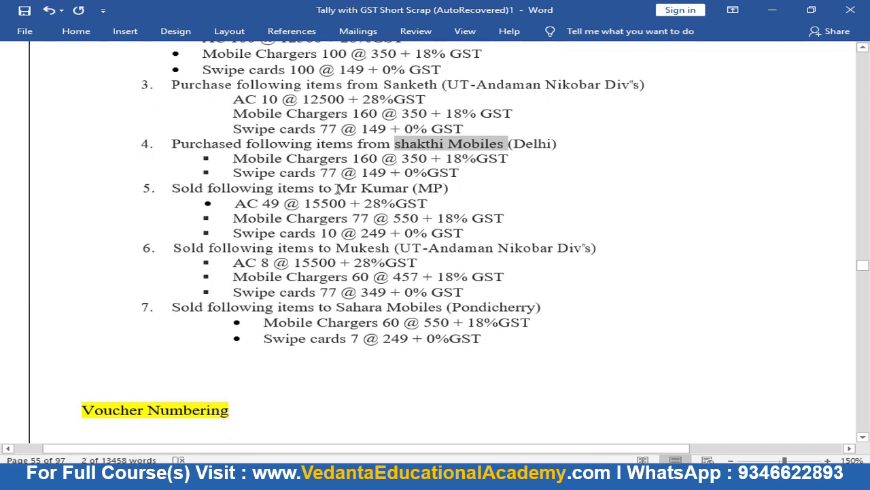
drag(336, 189, 399, 189)
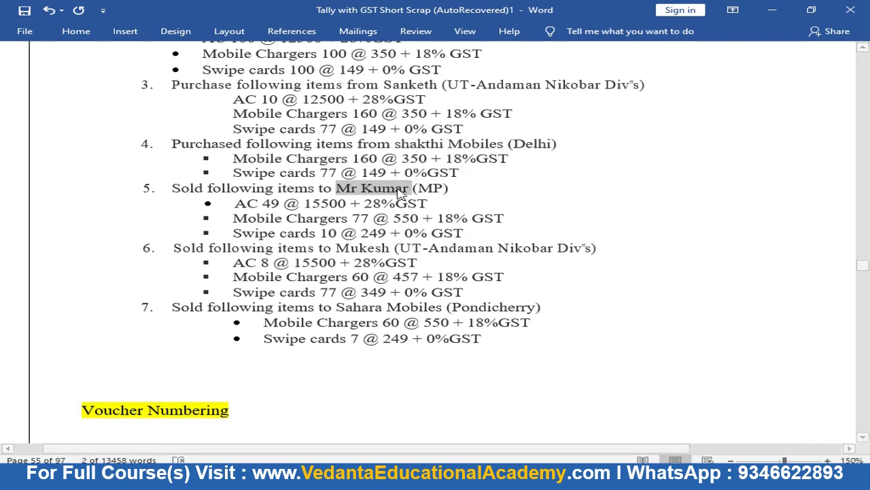
key(alt+Tab)
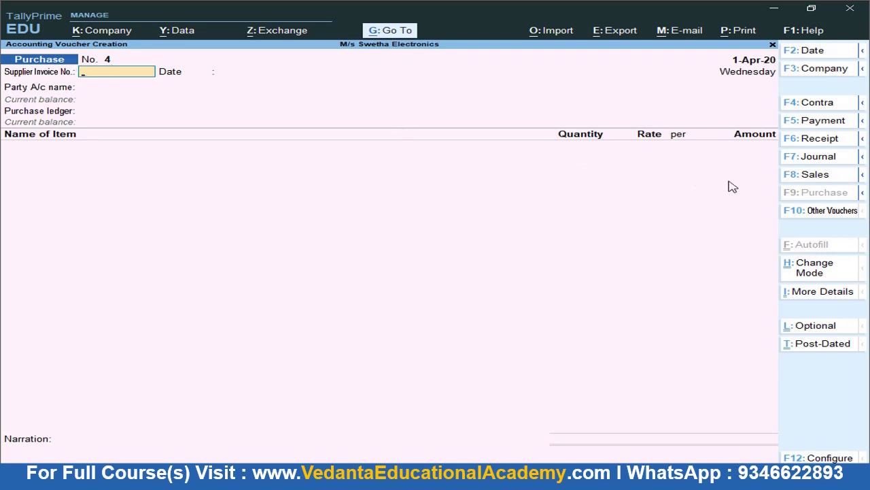
Switch to a Sales voucher and start a new party ledger with the customer's name
click(814, 178)
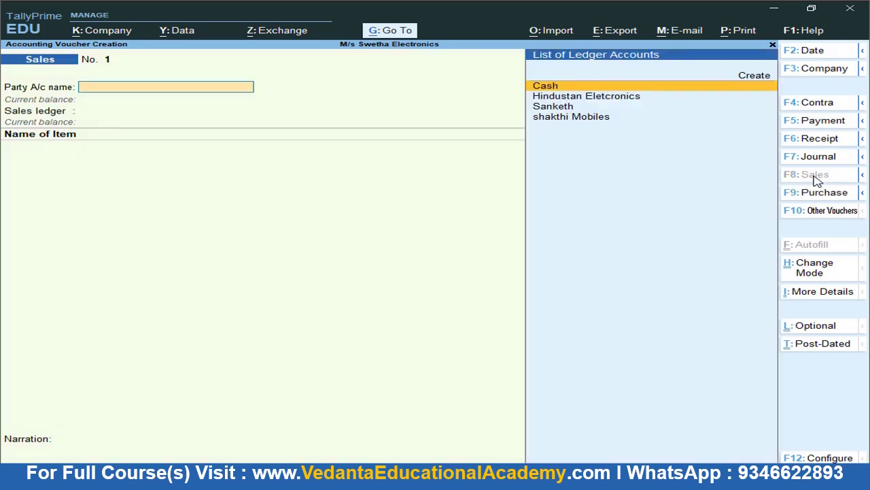
key(Up)
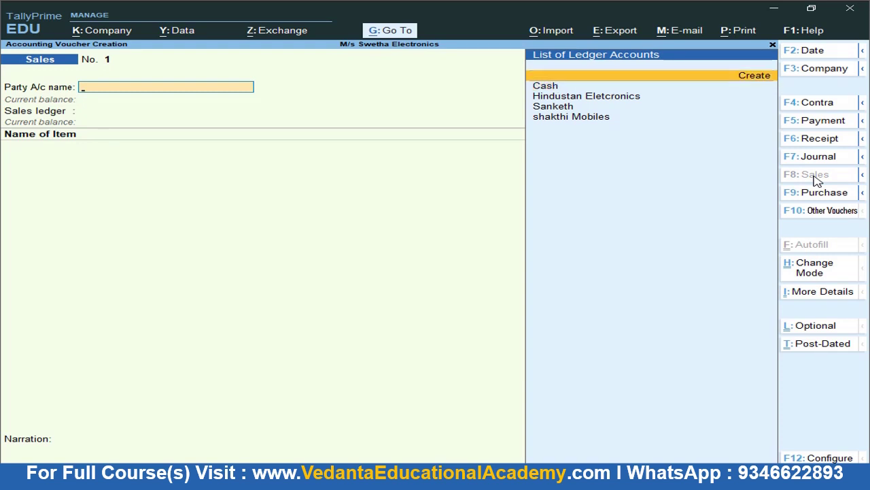
key(Return)
text(Mr Kumar)
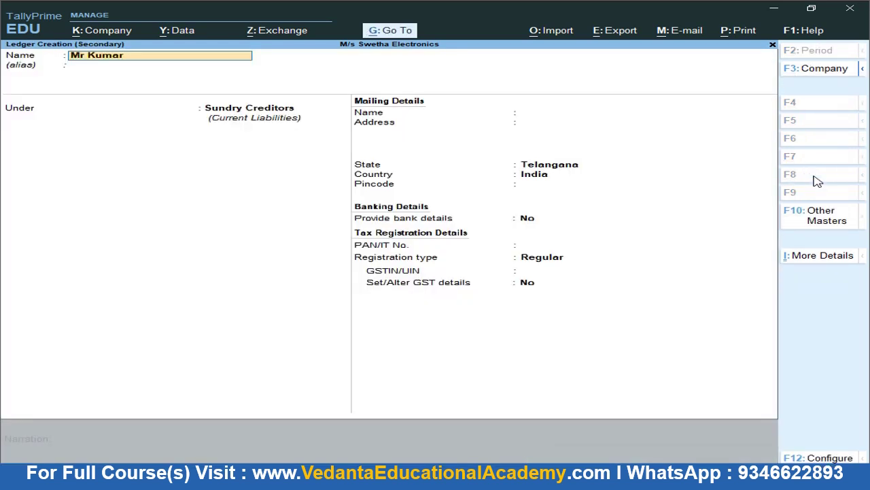
key(Return)
Put the ledger under Sundry Debtors and set its state to Madhya Pradesh
text(Sun)
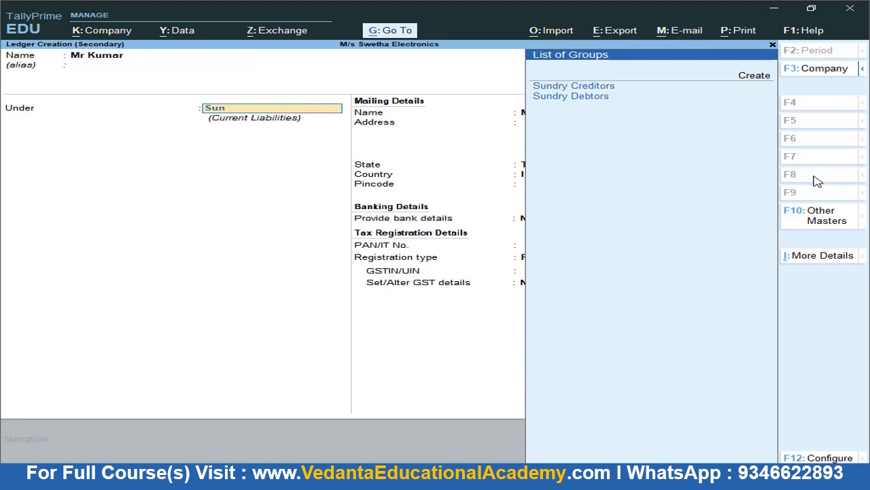
key(Down)
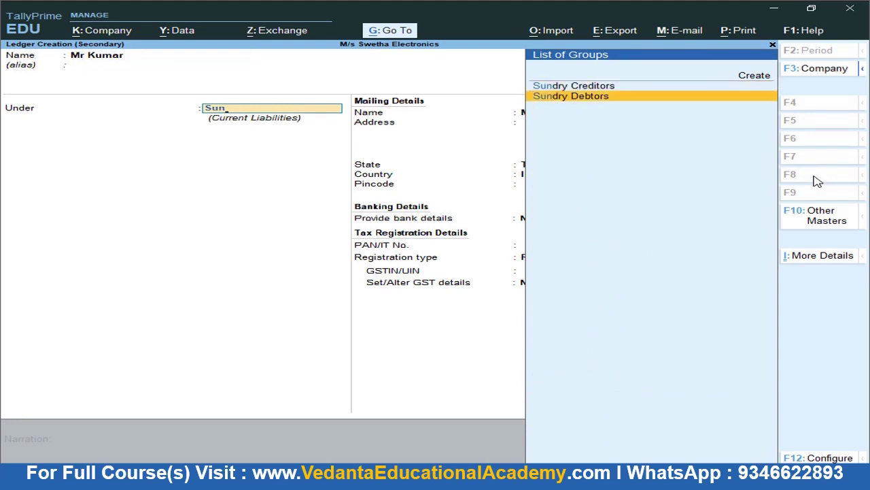
key(Return)
key(Return)
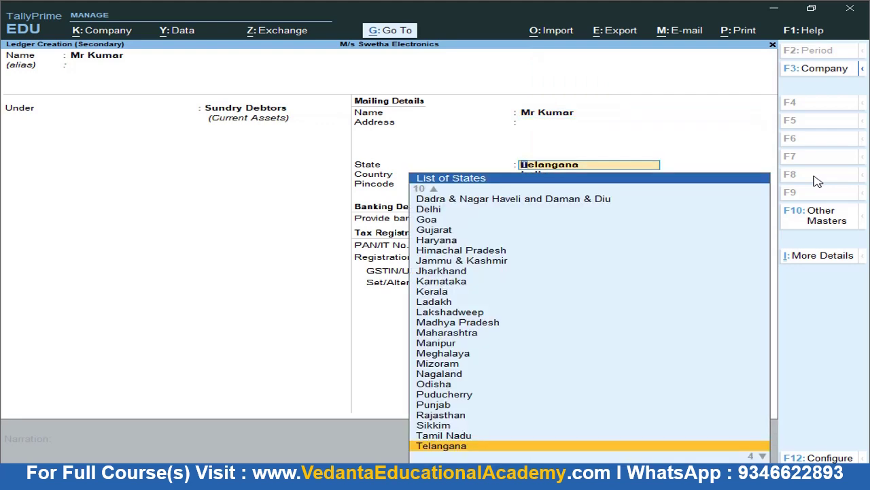
text(Ma)
text(dhya)
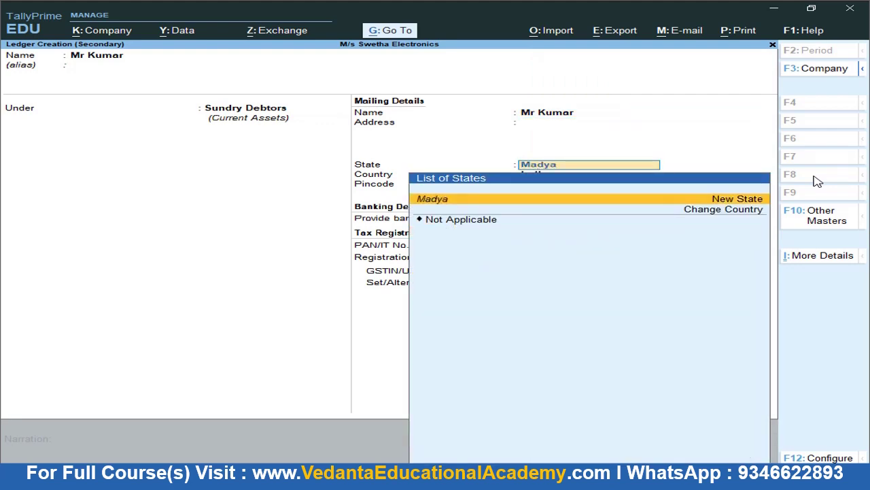
key(alt+Tab)
key(alt+Tab)
key(BackSpace)
key(BackSpace)
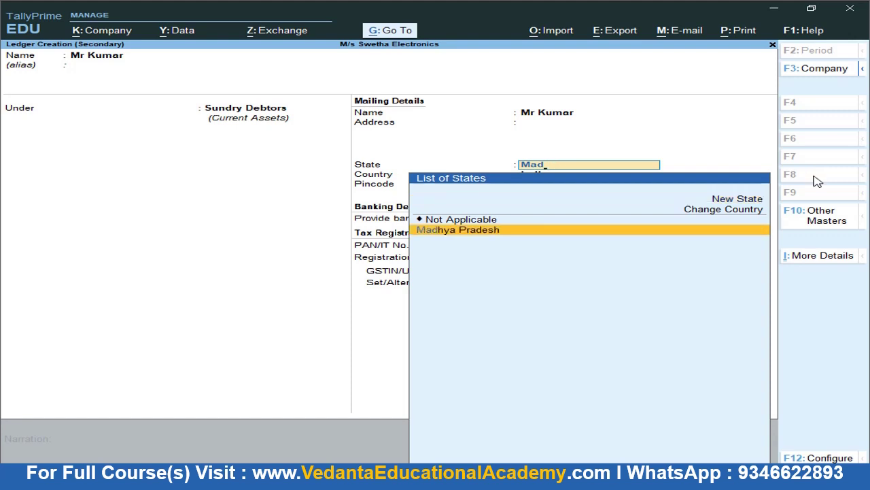
key(Return)
key(Return)
key(Return)
key(Return)
key(Return)
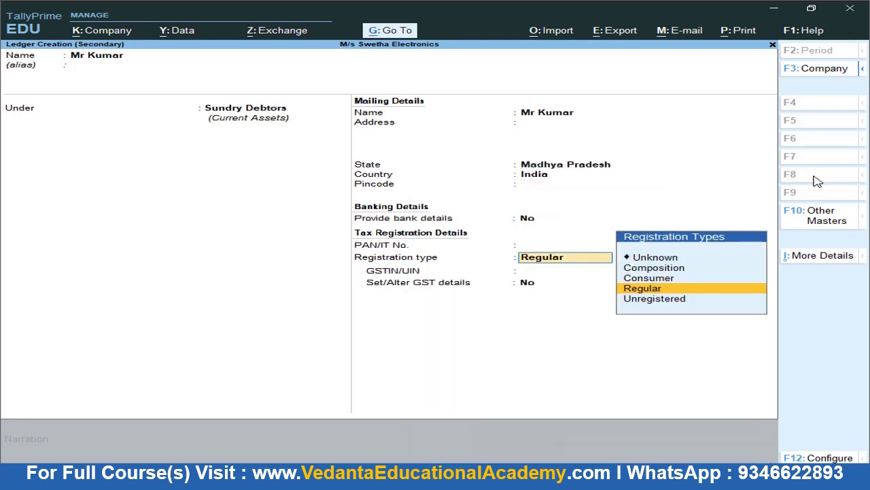
Enter a placeholder GSTIN, dismiss the verification warning, and keep Regular registration
text(XXXXXXXXXXXX)
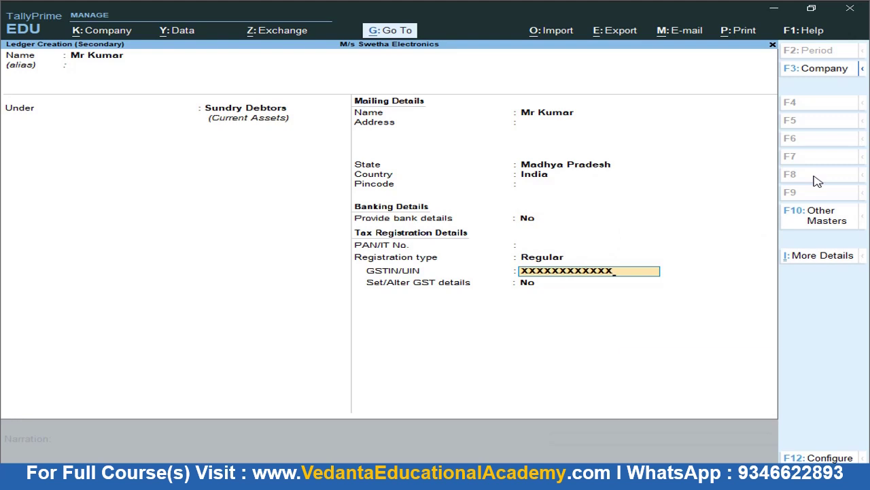
key(Return)
key(Return)
key(BackSpace)
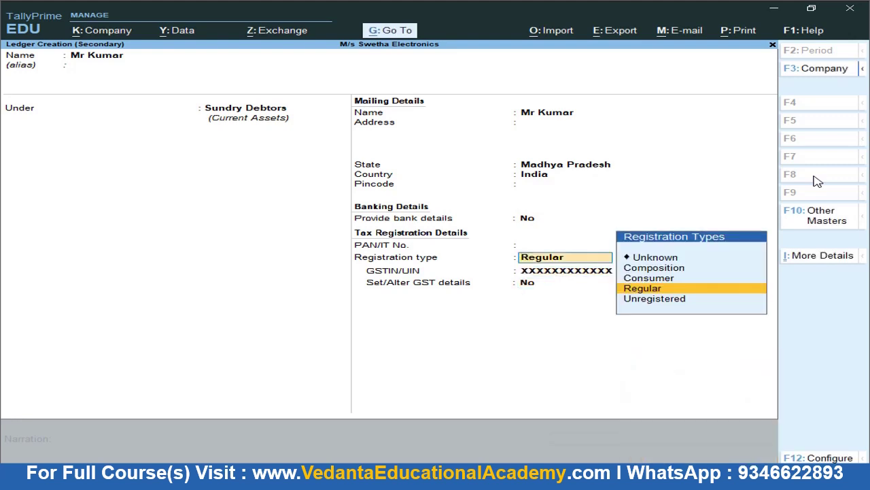
key(Return)
key(Return)
key(Return)
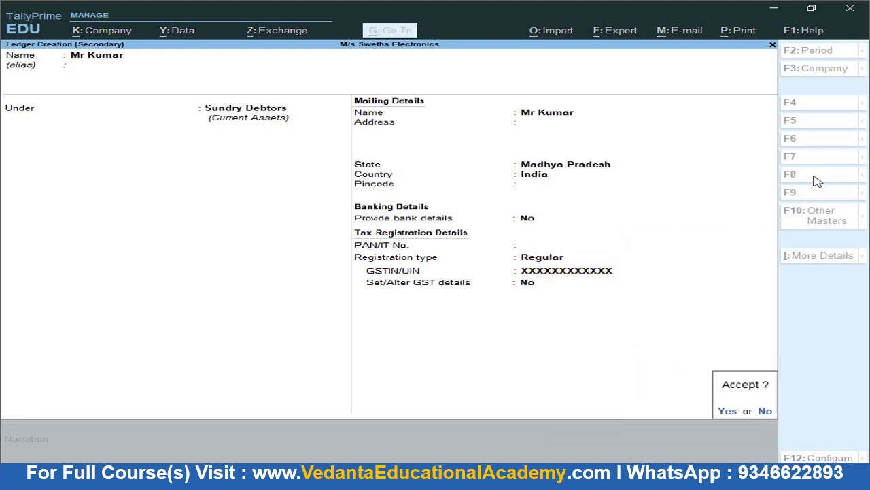
key(Return)
key(Return)
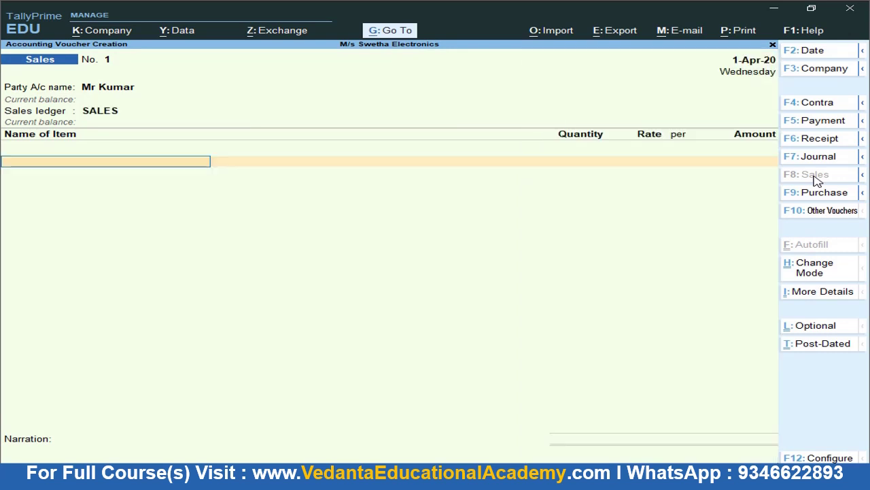
Enter AC with tracking no. 1, quantity 49 at a rate of 15,500
key(alt+Tab)
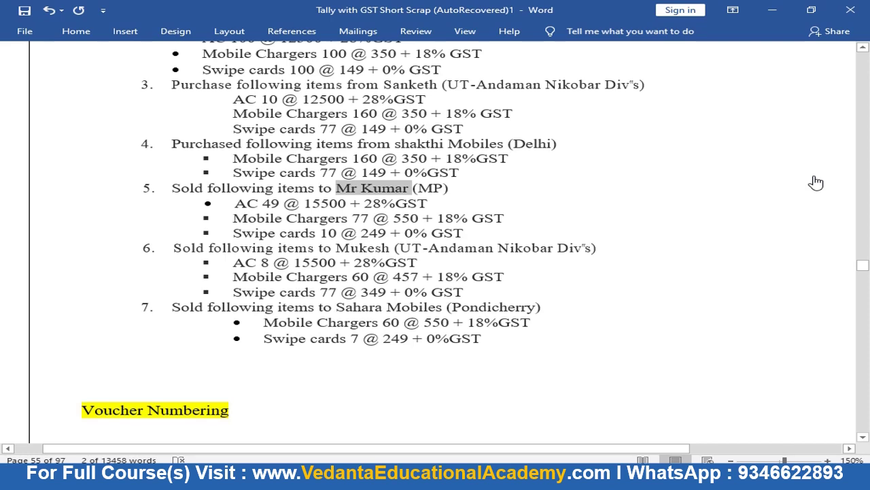
key(alt+Tab)
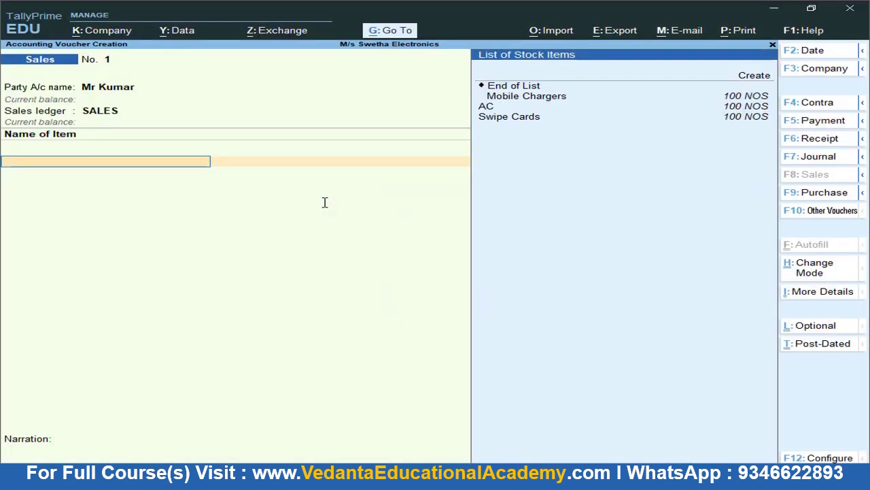
text(ac)
key(Return)
text(1)
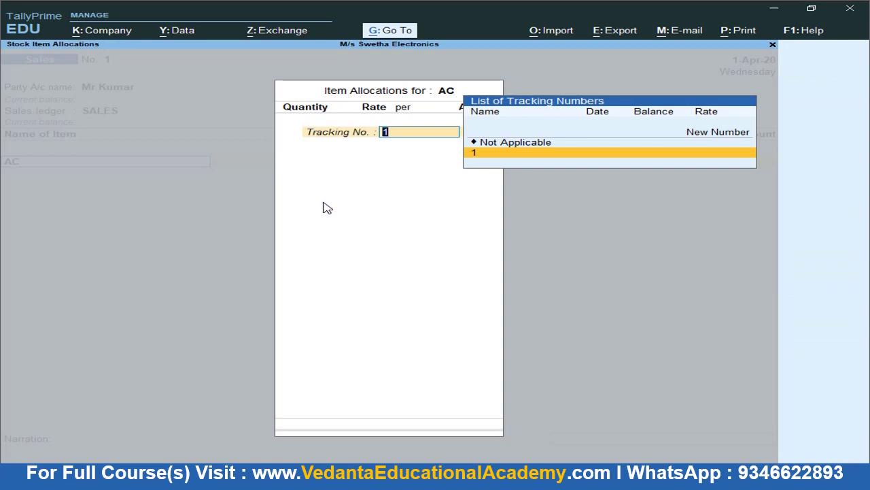
key(Return)
text(49)
key(Return)
text(15500)
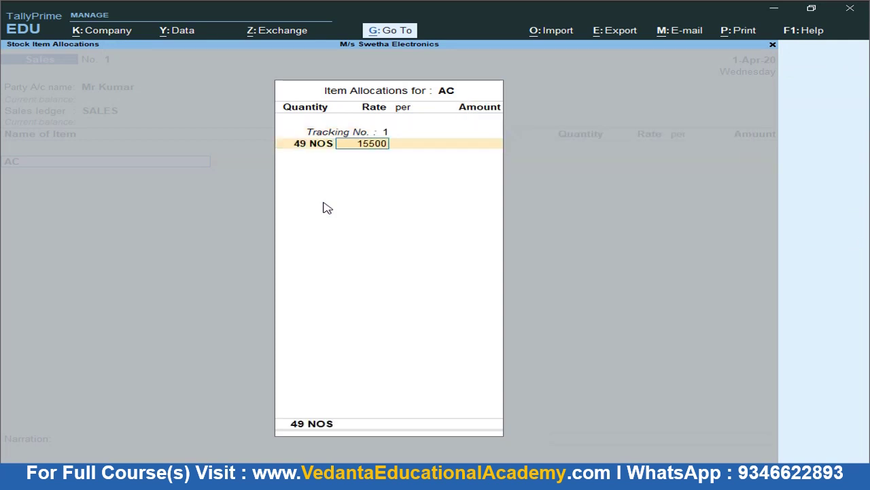
key(Return)
key(alt+Tab)
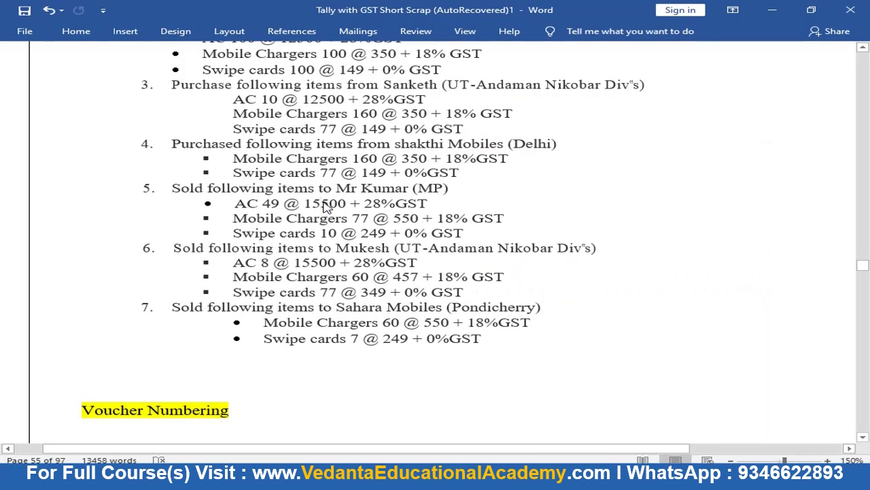
key(alt+Tab)
key(Return)
key(Return)
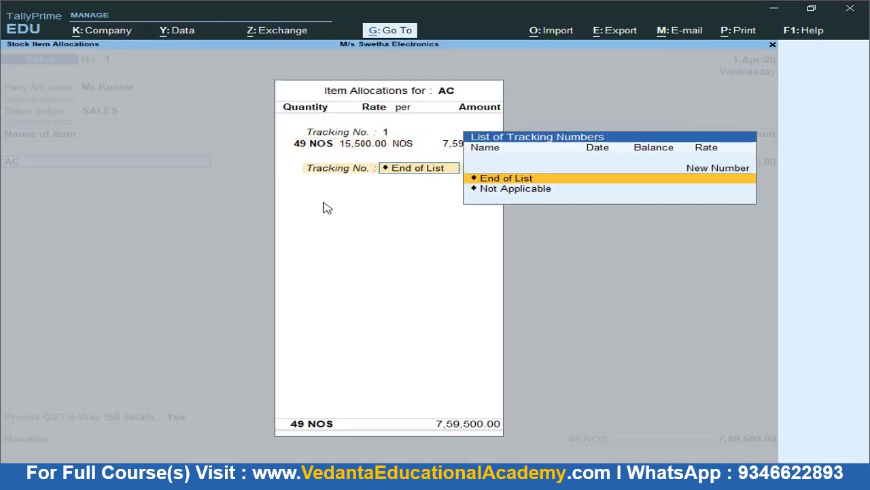
key(Return)
key(Return)
Add Mobile Chargers with tracking no. 1, 77 NOS at 550
key(alt+Tab)
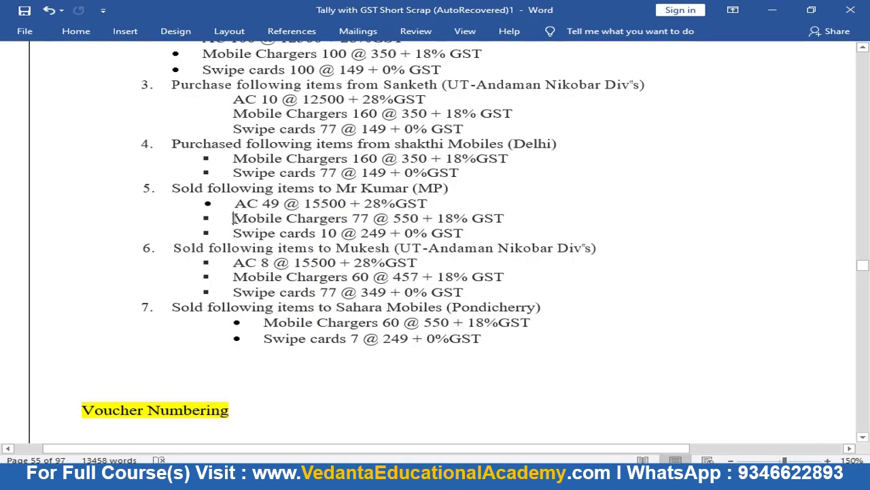
key(alt+Tab)
text(Mo)
key(Return)
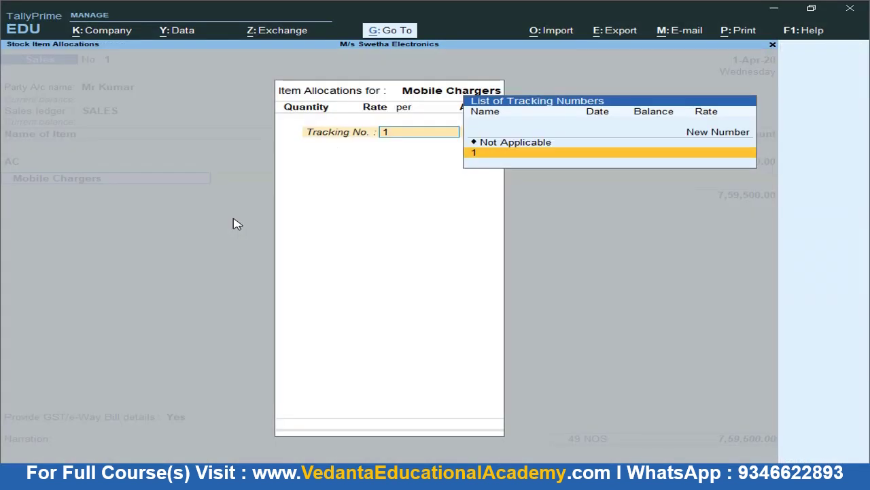
key(Return)
key(alt+Tab)
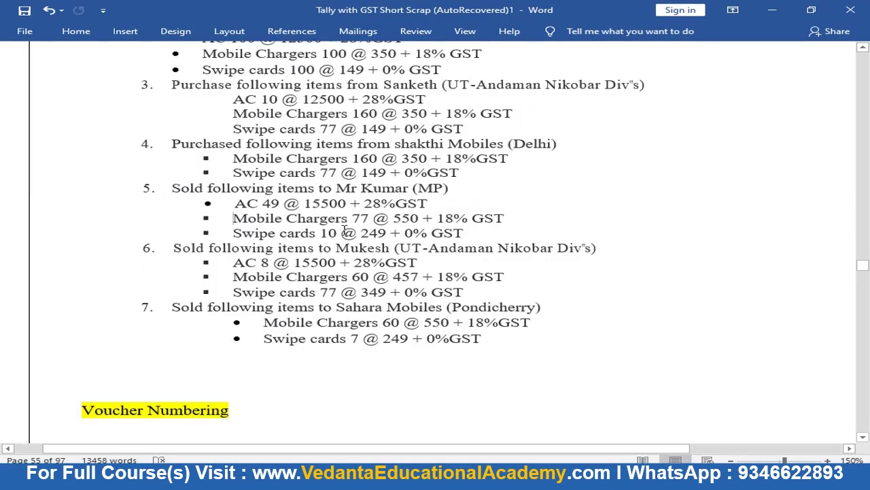
key(alt+Tab)
text(77)
key(Return)
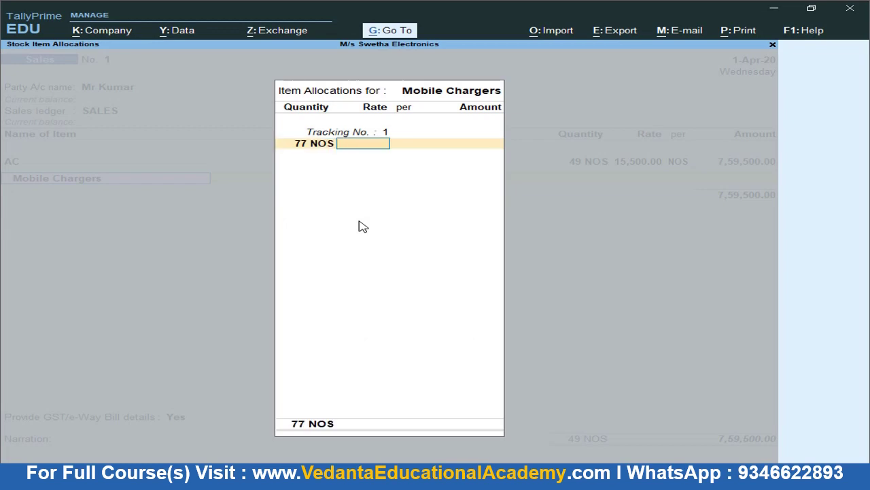
text(550)
key(Return)
key(Return)
key(Return)
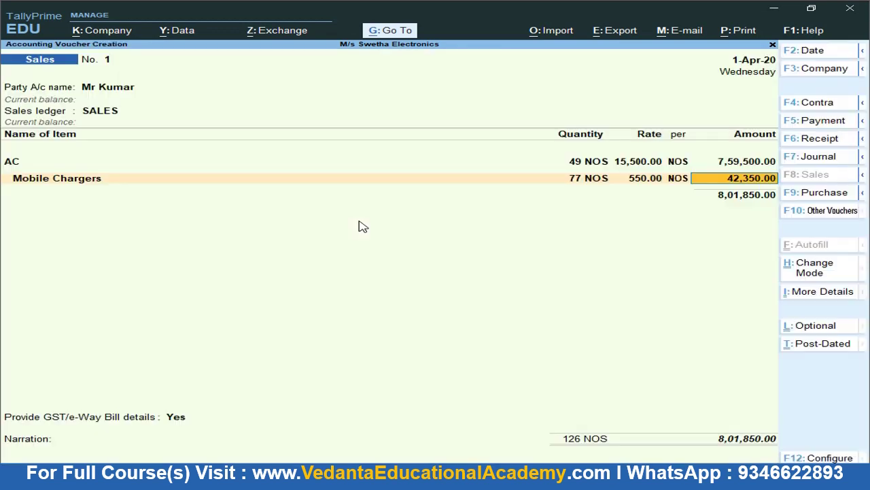
key(Return)
Add Swipe Cards with tracking no. 1, 10 NOS at 249, and close Item Allocations
key(alt+Tab)
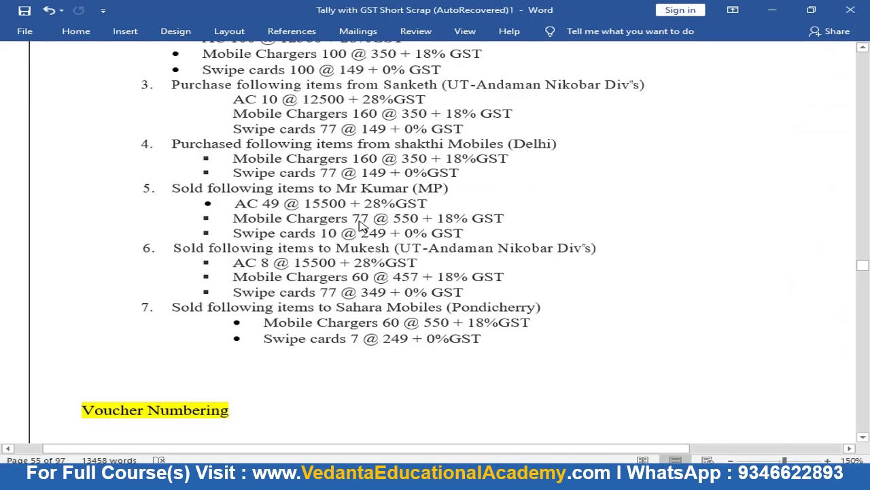
key(alt+Tab)
text(S)
key(Return)
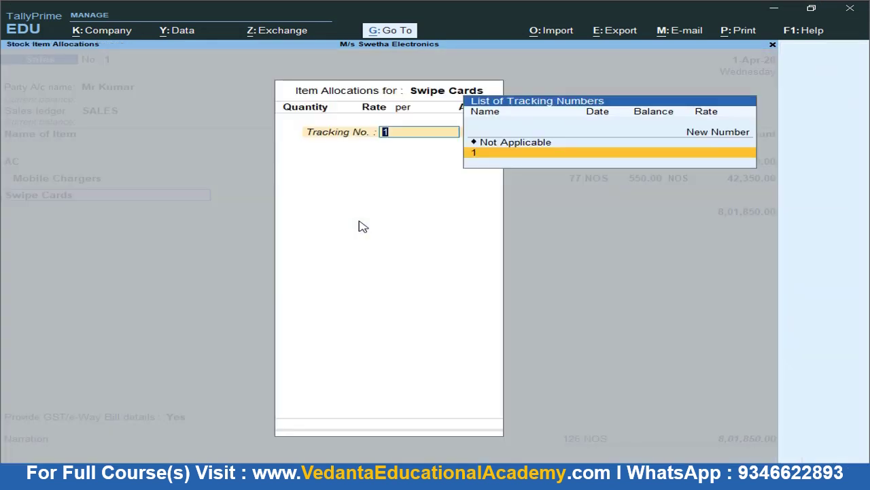
key(Return)
text(10)
key(Return)
key(alt+Tab)
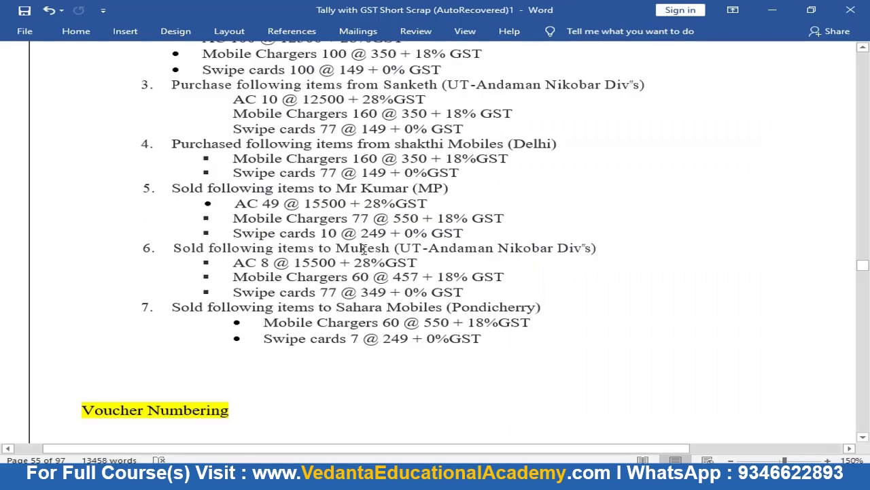
key(alt+Tab)
text(249)
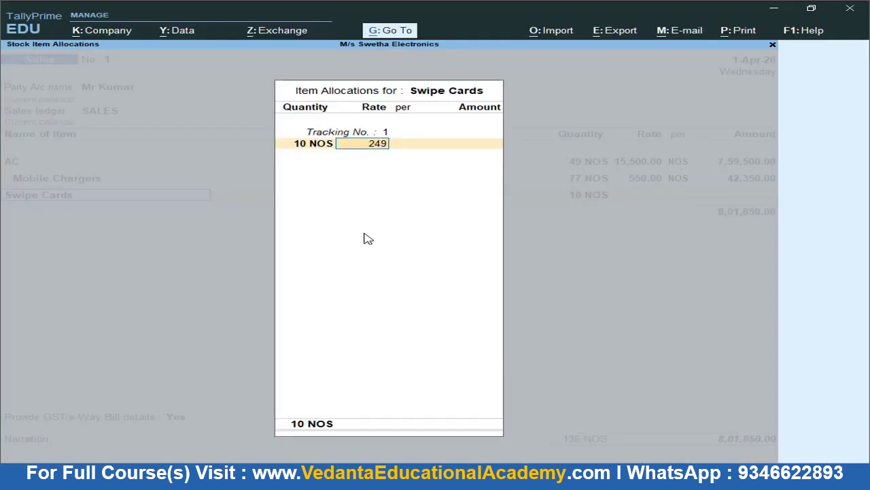
key(Return)
key(alt+Tab)
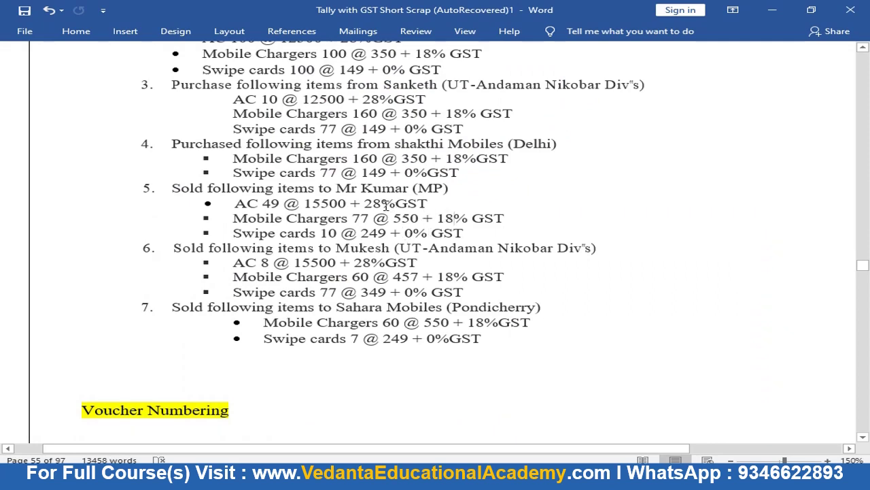
key(alt+Tab)
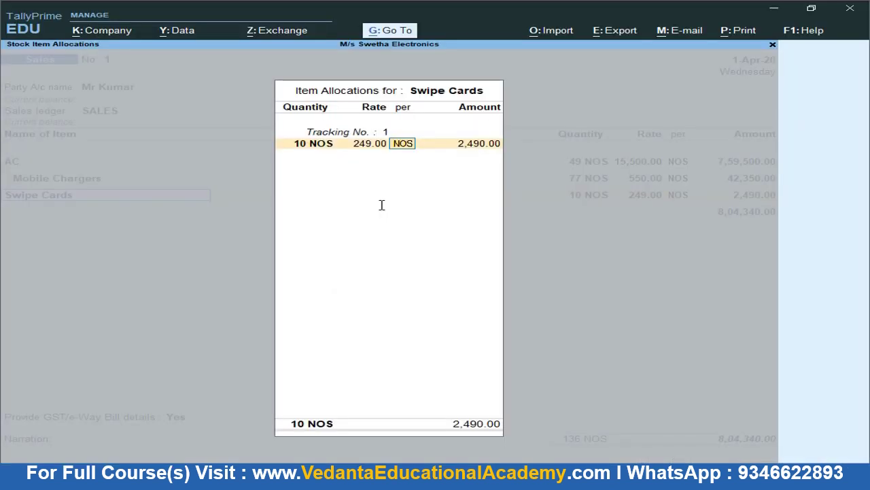
key(Return)
key(Return)
key(Return)
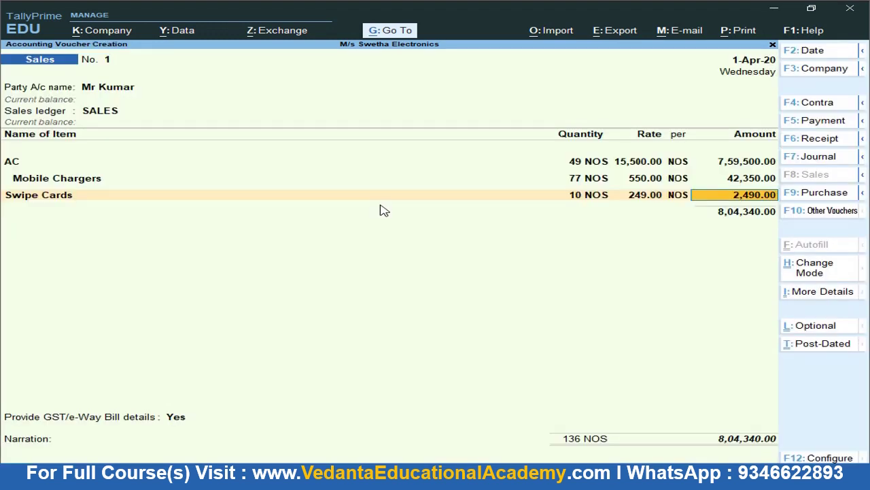
key(Return)
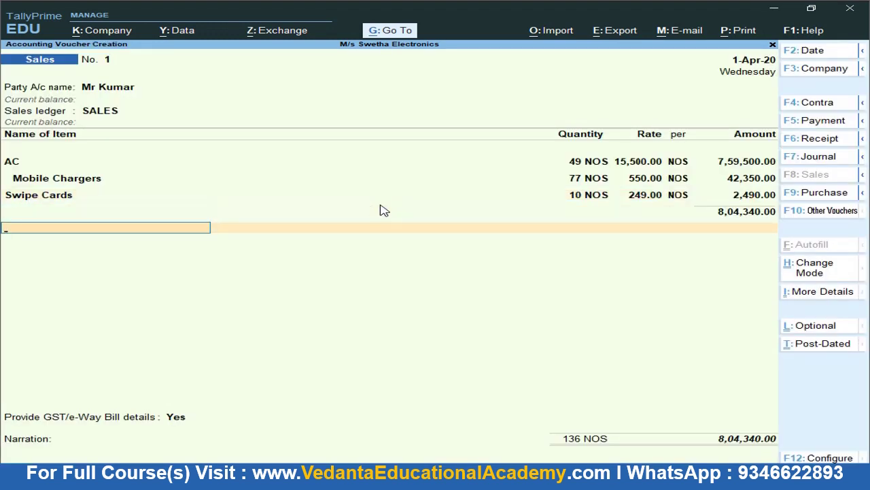
Add an I GST line of 2,20,283 for a 10,24,623 total and bring up Voucher Printing
key(BackSpace)
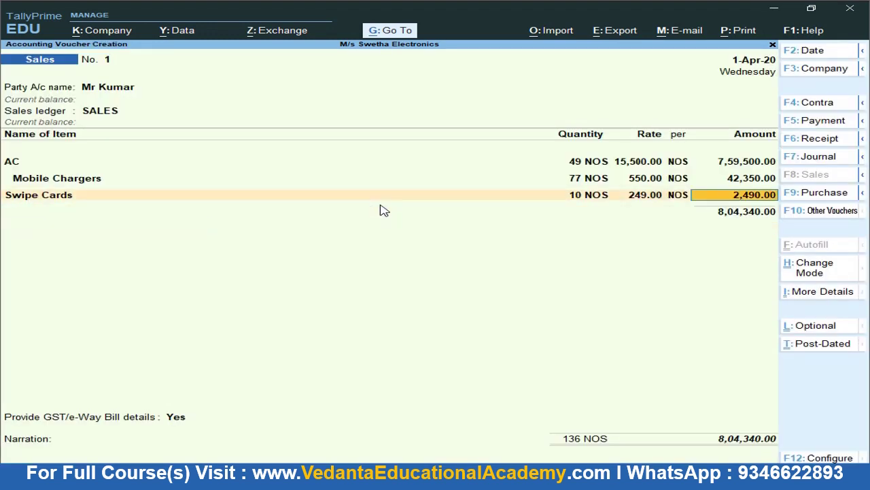
key(Return)
key(Return)
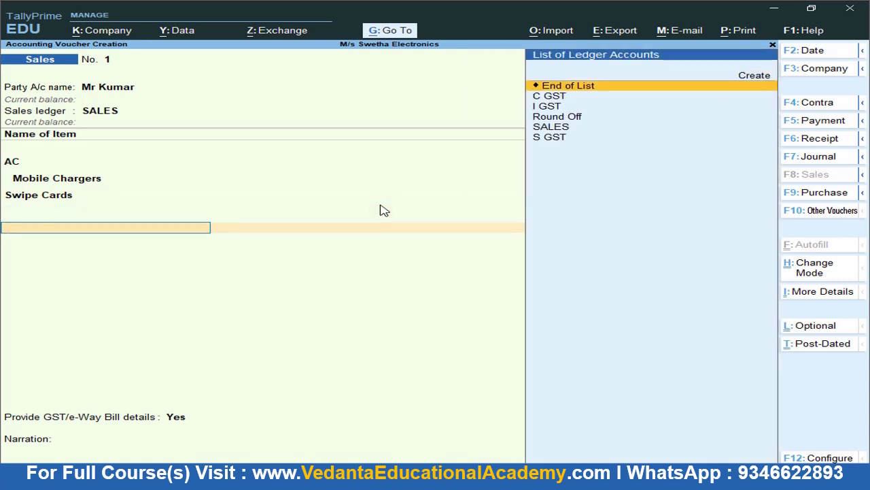
key(Down)
key(Down)
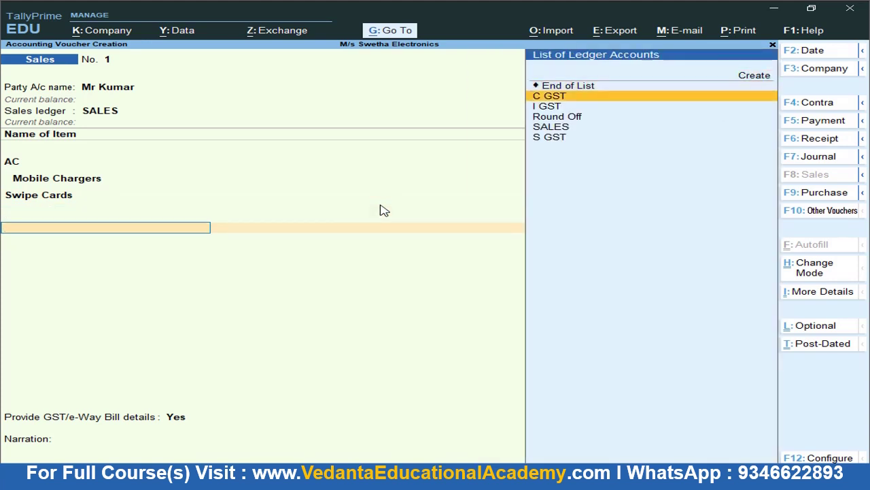
key(Return)
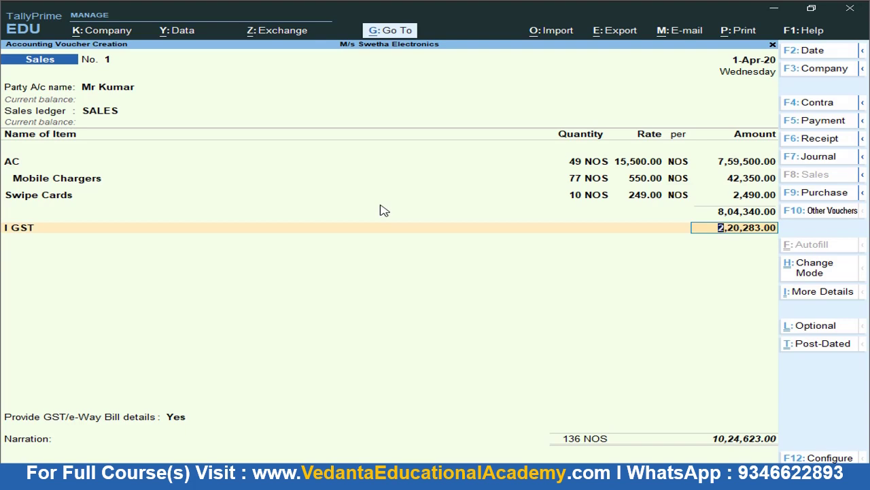
key(ctrl)
key(ctrl+p)
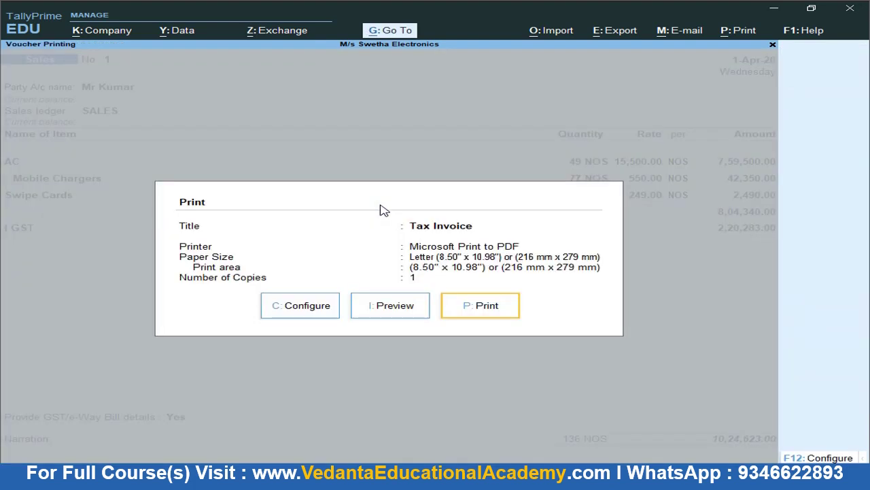
Preview the Tax Invoice for sales voucher No. 1 from the Print dialog
click(390, 309)
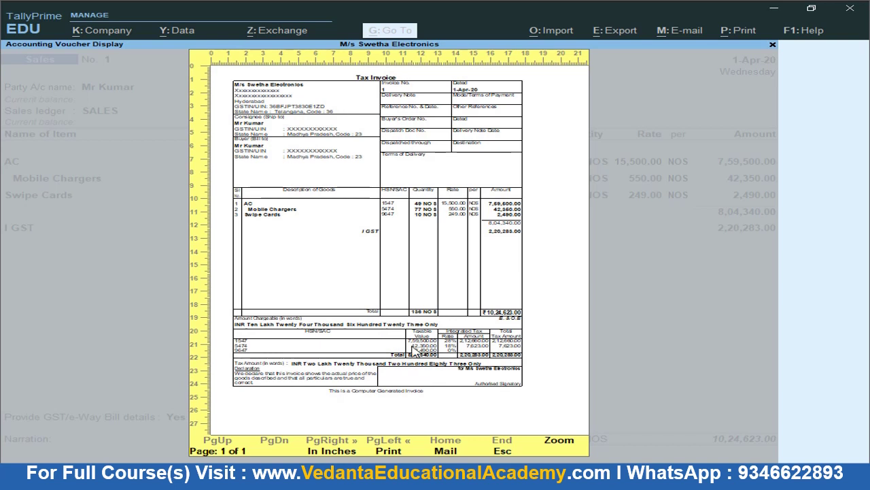
Zoom into the Tax Invoice preview and scroll through it to check the totals
click(413, 350)
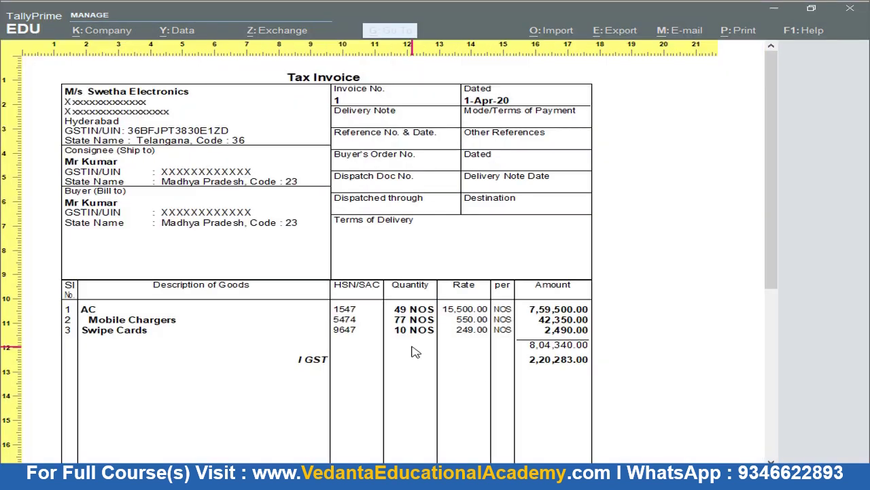
scroll(404, 344, down, 3)
scroll(382, 306, down, 5)
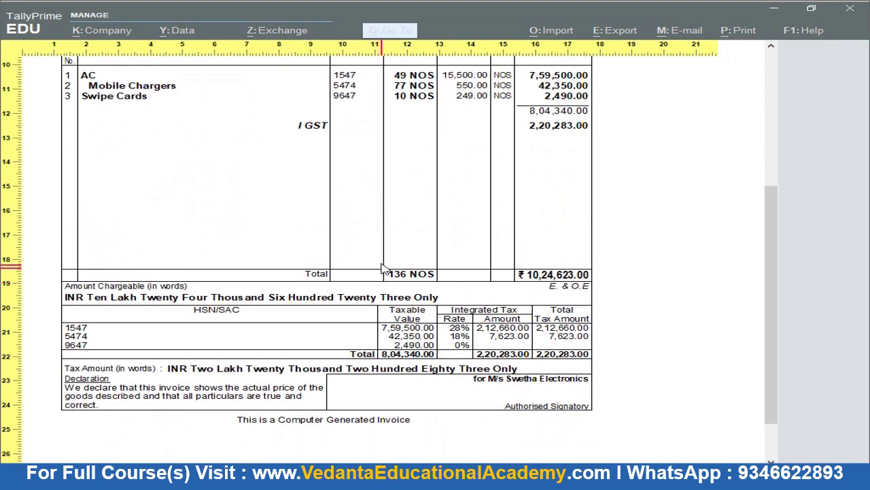
scroll(383, 272, up, 3)
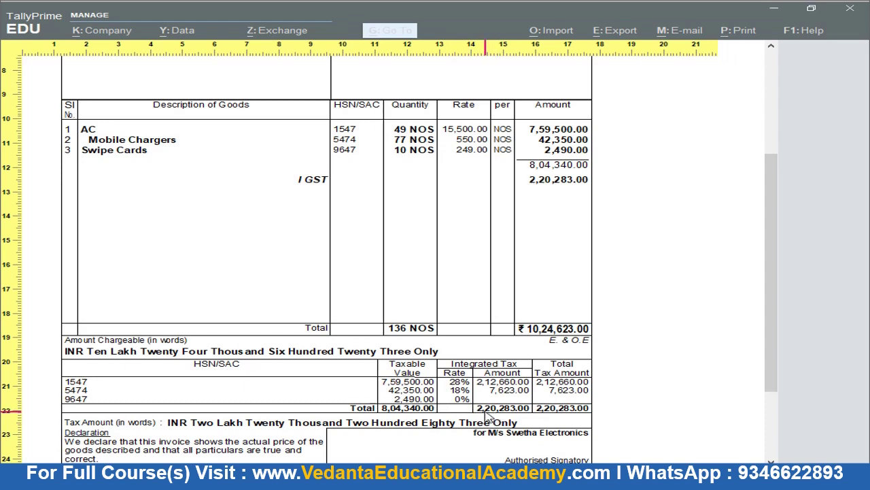
scroll(480, 416, down, 2)
scroll(423, 340, up, 5)
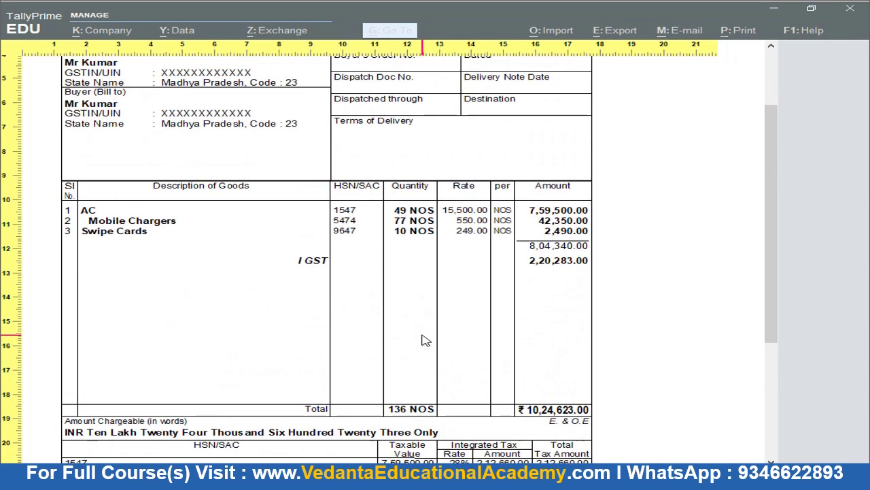
Close the preview and print settings, then accept sales voucher No. 1
key(Escape)
key(Escape)
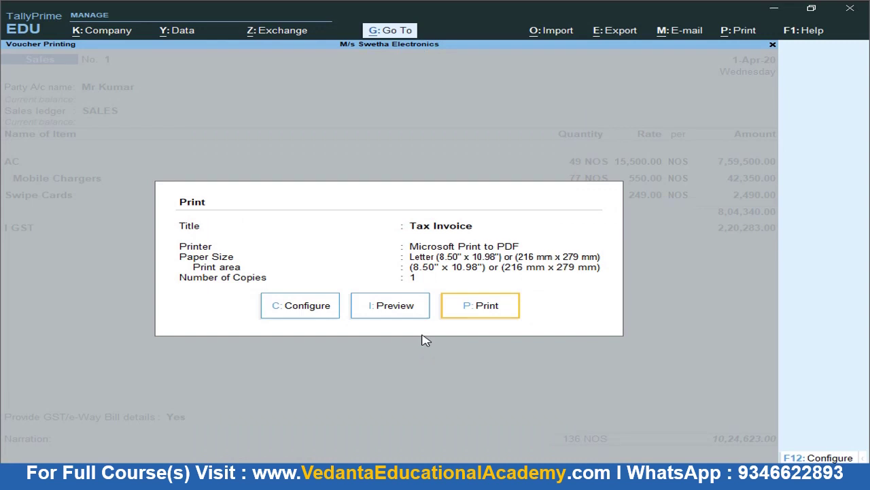
key(Escape)
key(ctrl)
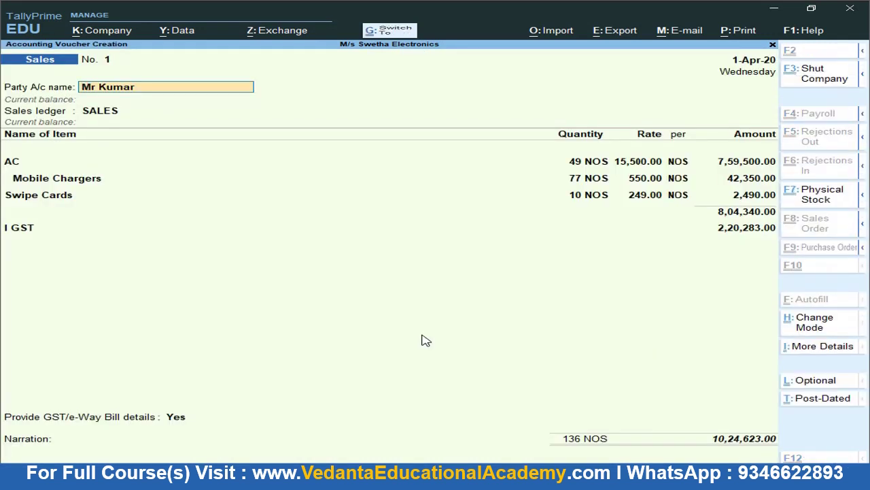
key(ctrl+a)
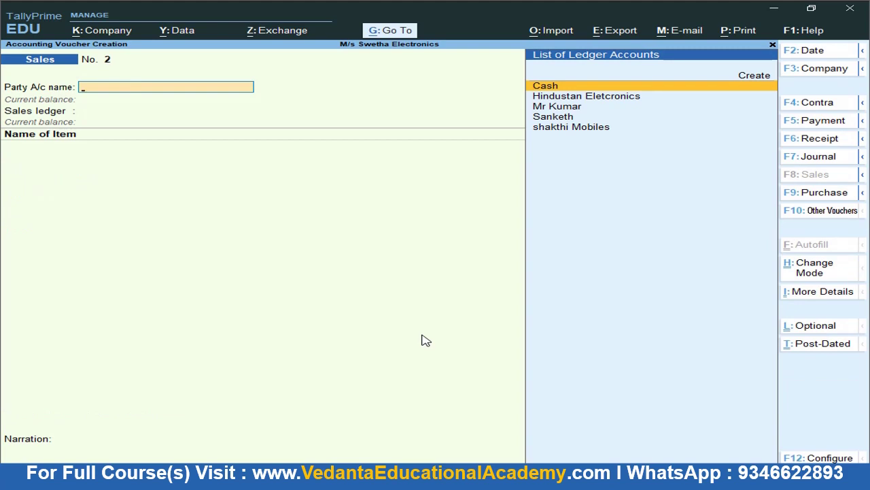
key(alt+Tab)
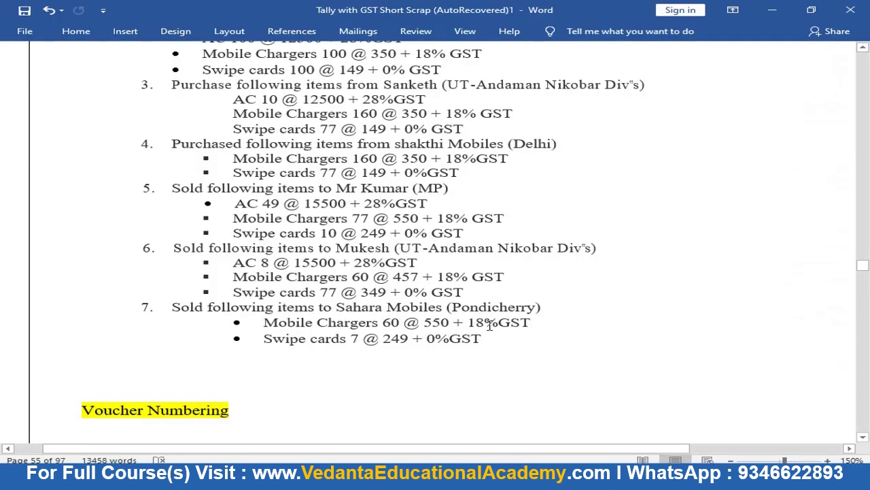
drag(337, 249, 392, 250)
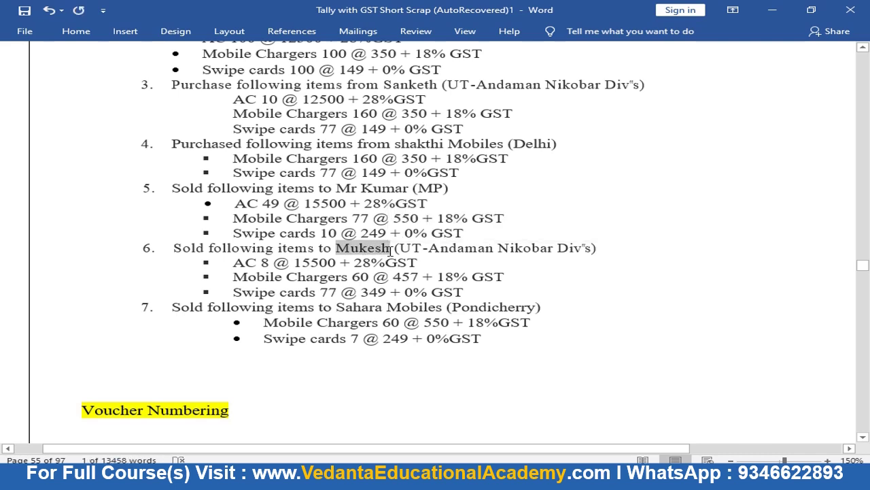
key(alt+Tab)
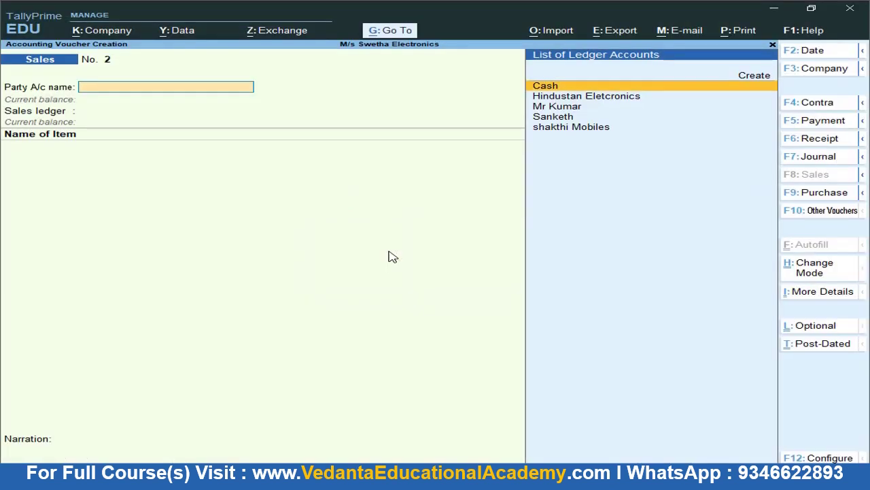
Create a new party ledger with the customer's name under Sundry Debtors
key(Up)
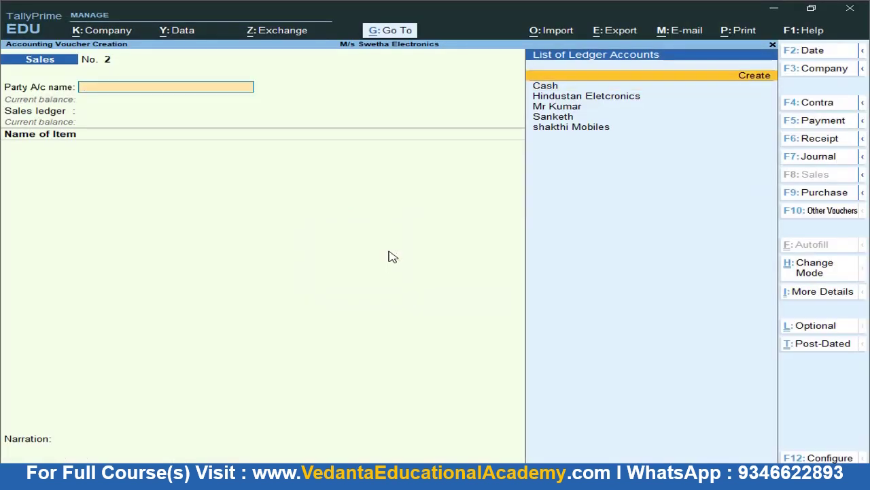
key(Return)
key(ctrl+alt+v)
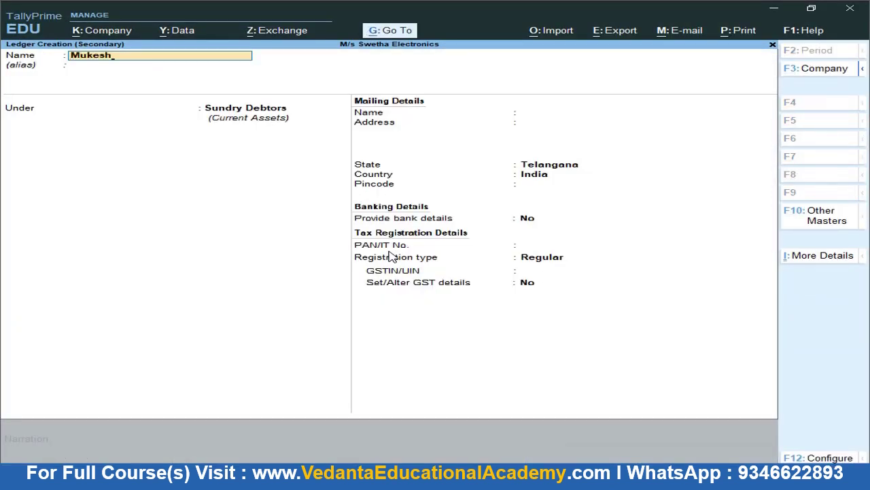
key(Return)
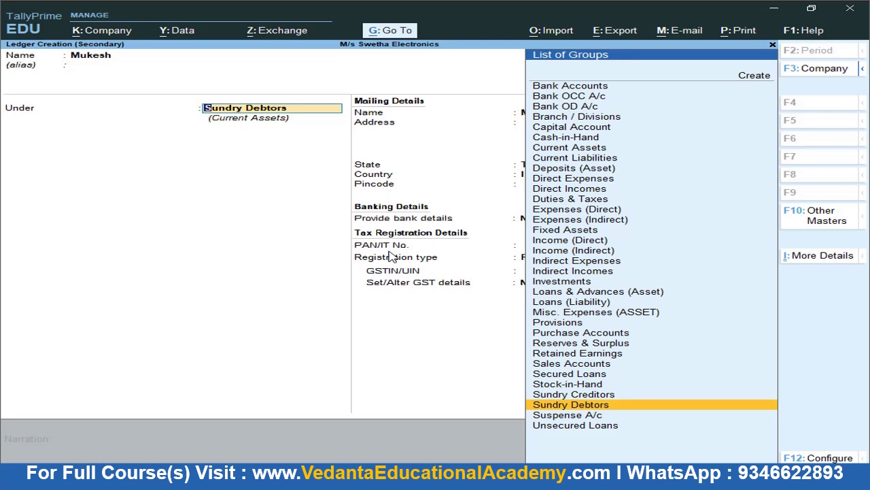
key(Return)
key(Return)
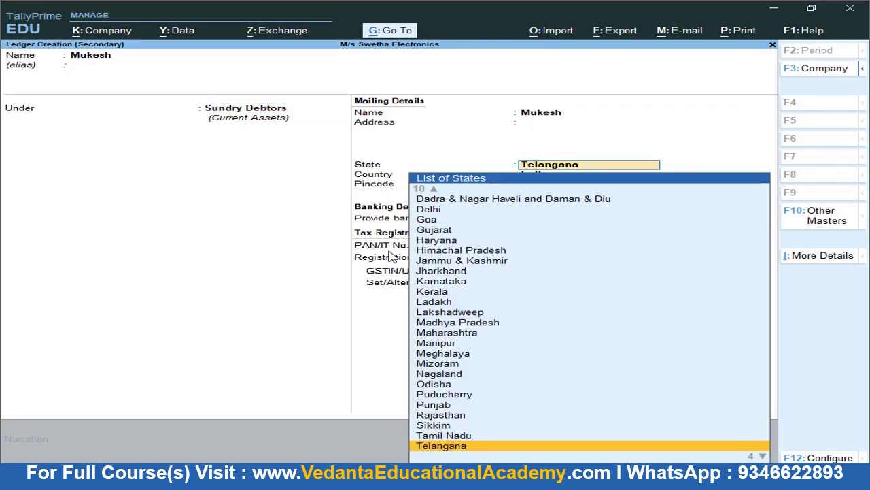
Set state Andaman & Nicobar Islands, Regular registration with the GSTIN, and save the ledger
text(And)
key(Down)
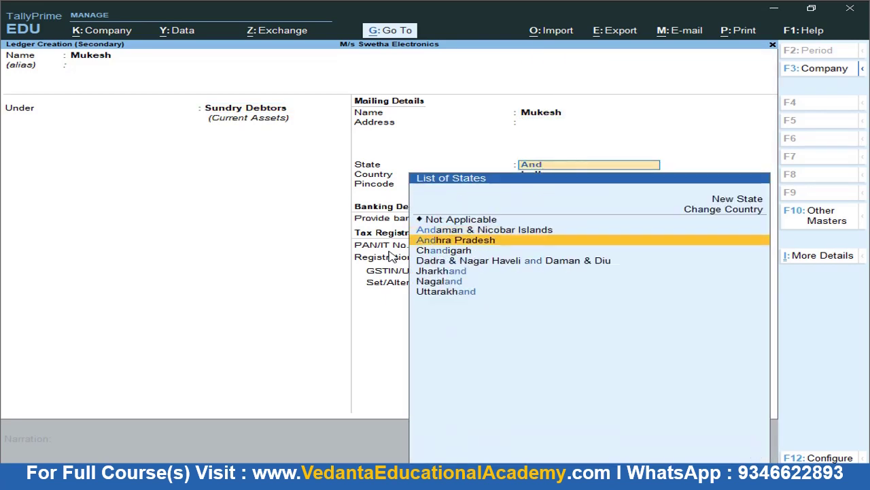
key(Up)
key(Return)
key(Return)
key(Return)
key(Return)
key(Return)
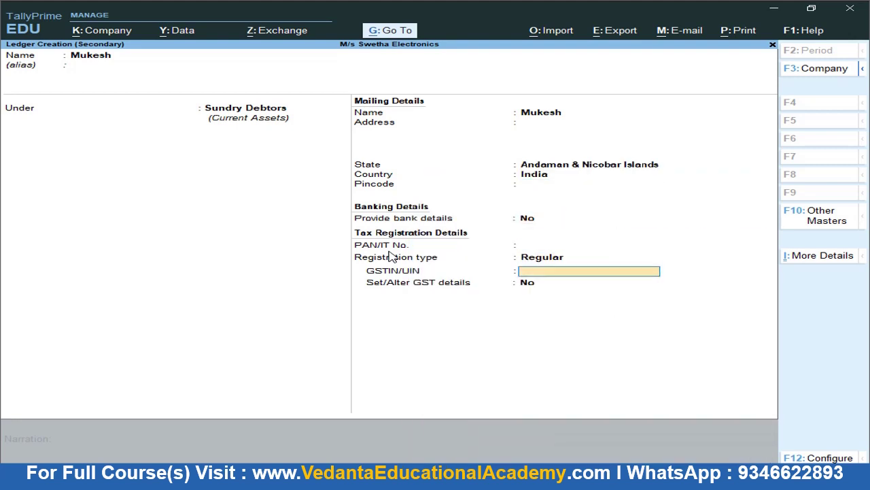
text(XXXXXXXXXXX)
key(Return)
key(Return)
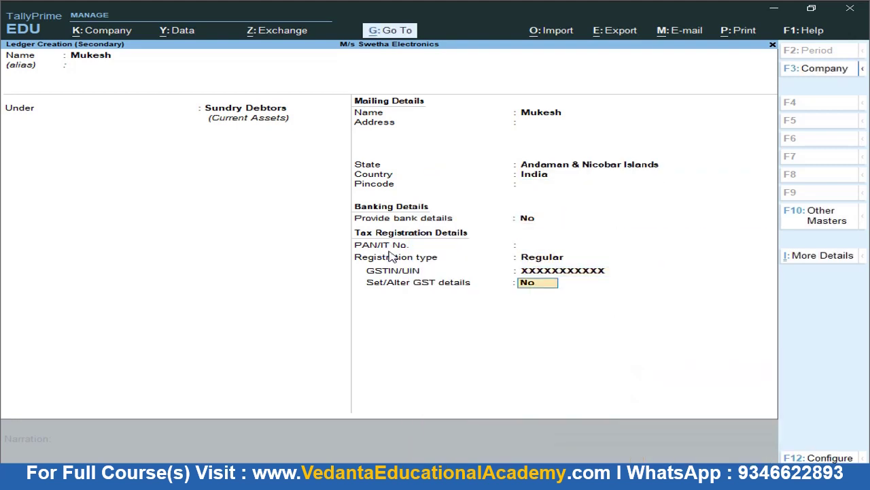
key(ctrl+a)
key(Return)
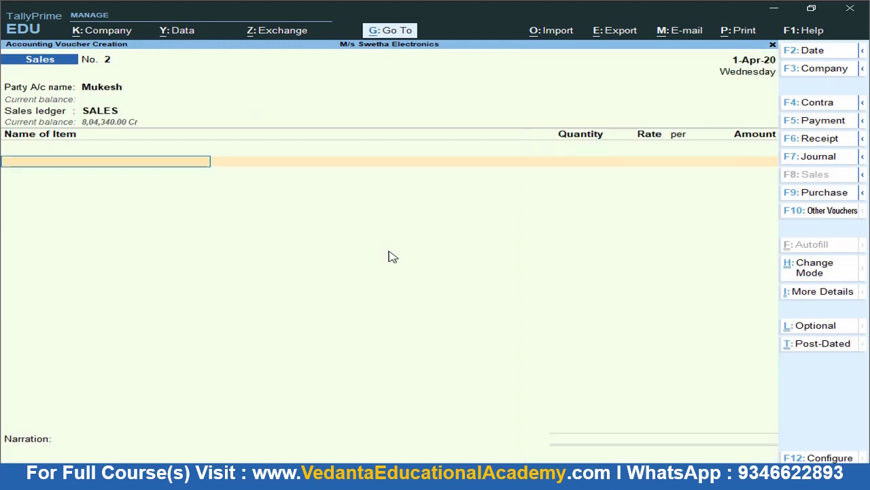
Add AC with tracking no. 2, quantity 8 at a rate of 15,500
key(alt+Tab)
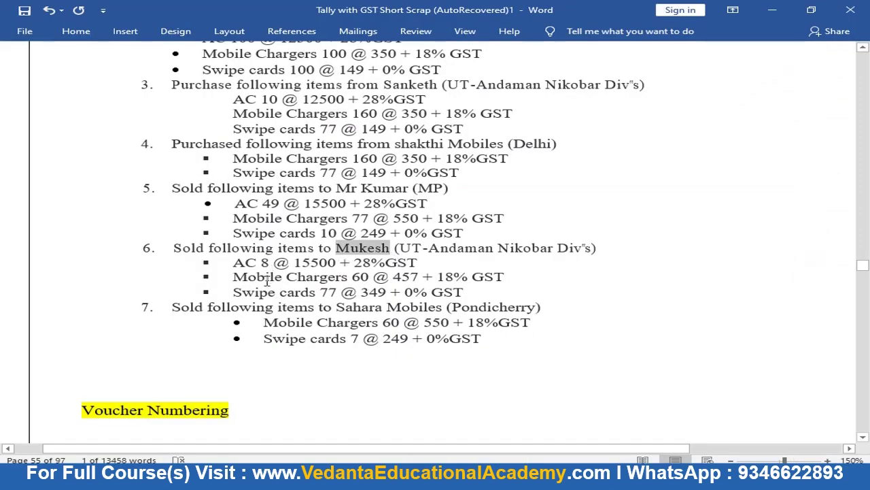
key(alt+Tab)
key(Down)
key(Down)
key(Down)
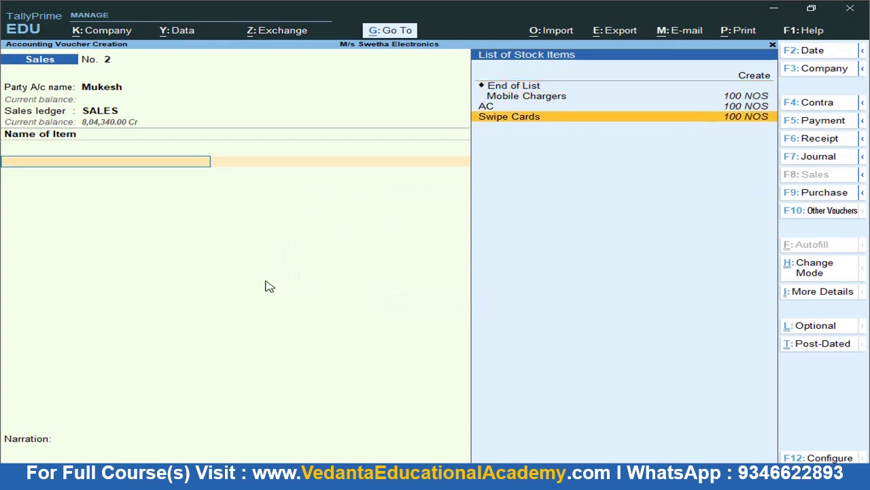
key(Up)
key(Return)
key(Return)
text(8)
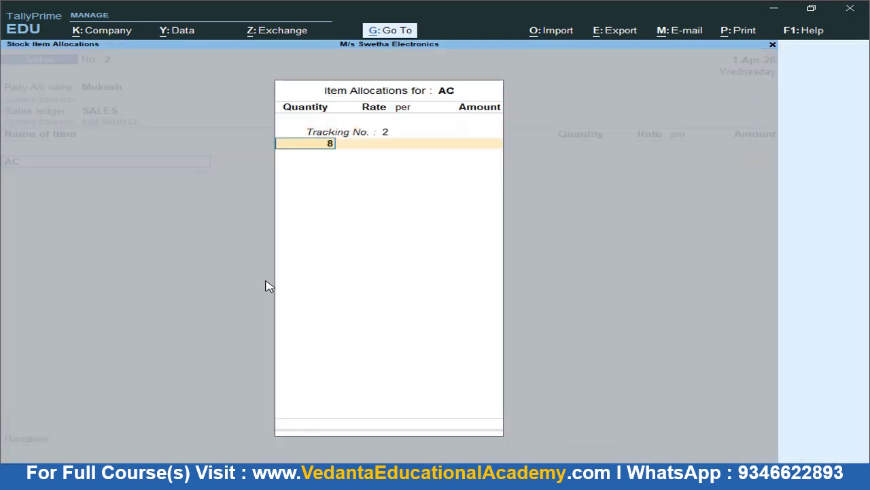
key(Return)
key(alt+Tab)
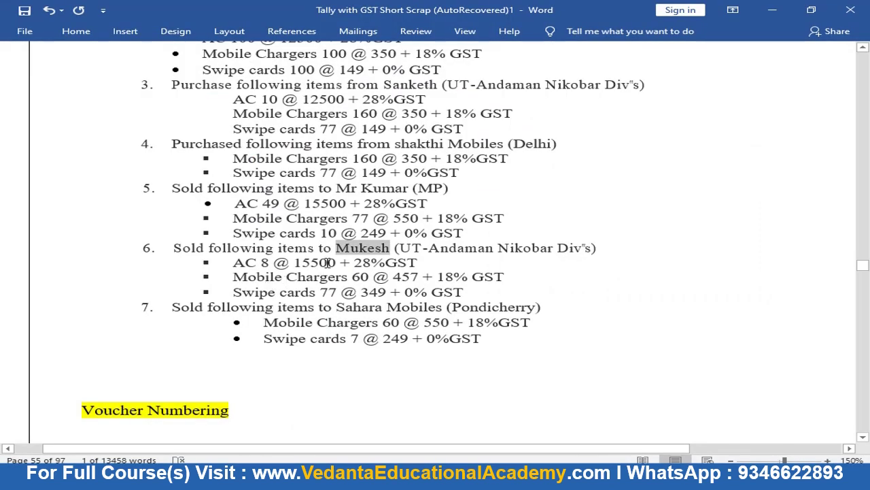
key(alt+Tab)
key(Return)
key(Return)
key(Return)
key(Return)
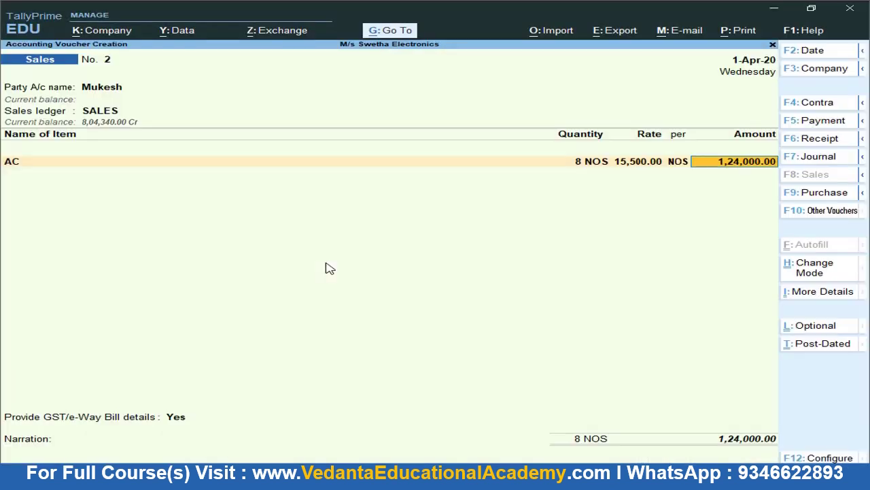
key(Return)
Add Mobile Chargers with tracking no. 2, 60 NOS at 457
key(alt+Tab)
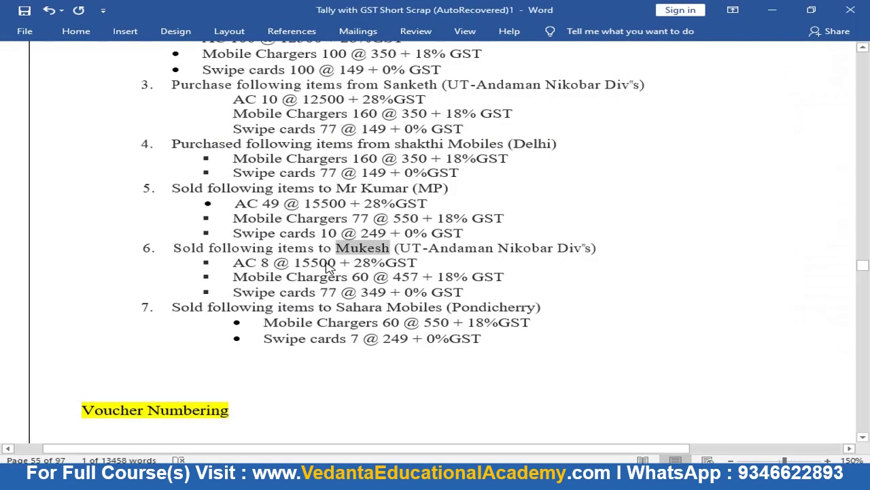
key(alt+Tab)
text(M)
key(Return)
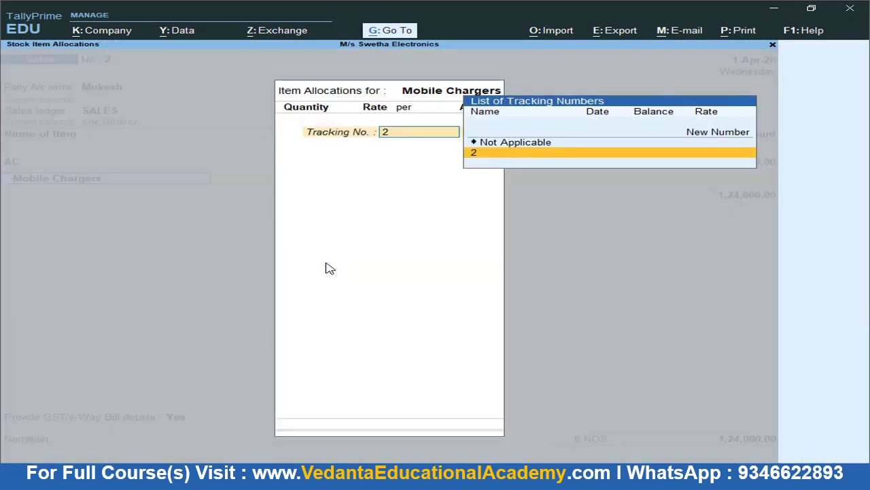
key(Return)
key(alt+Tab)
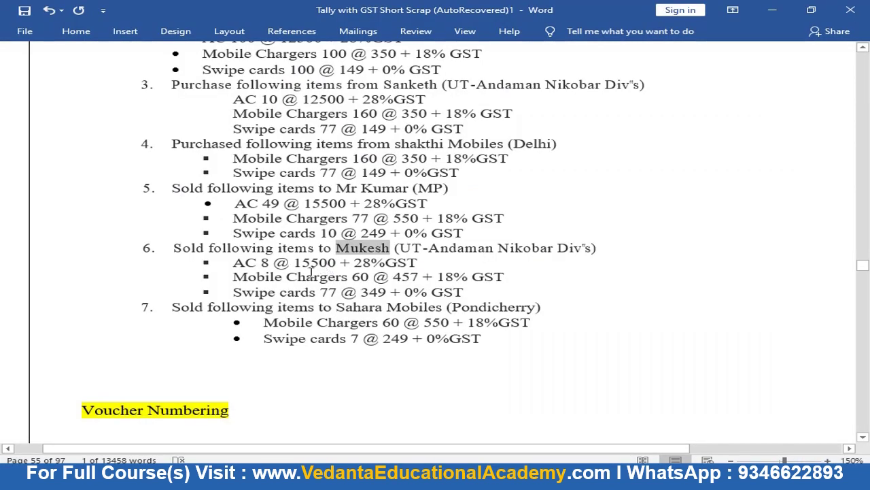
click(367, 276)
key(alt+Tab)
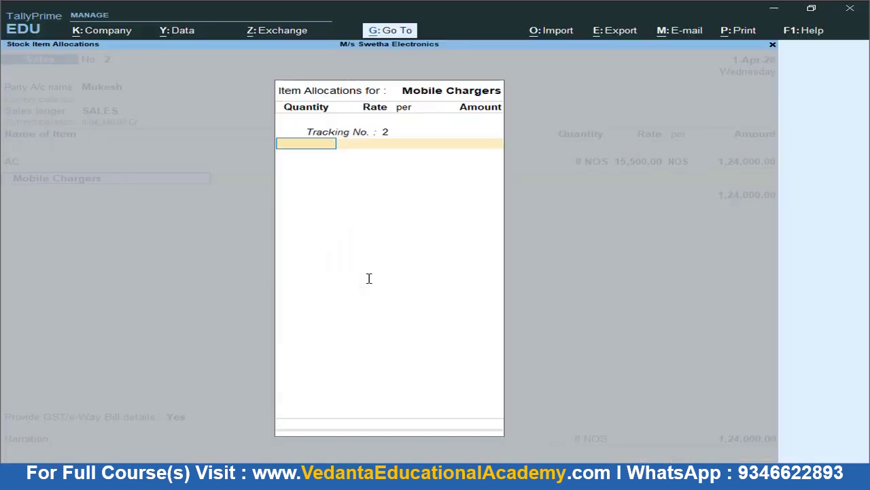
text(60)
key(Return)
key(alt+Tab)
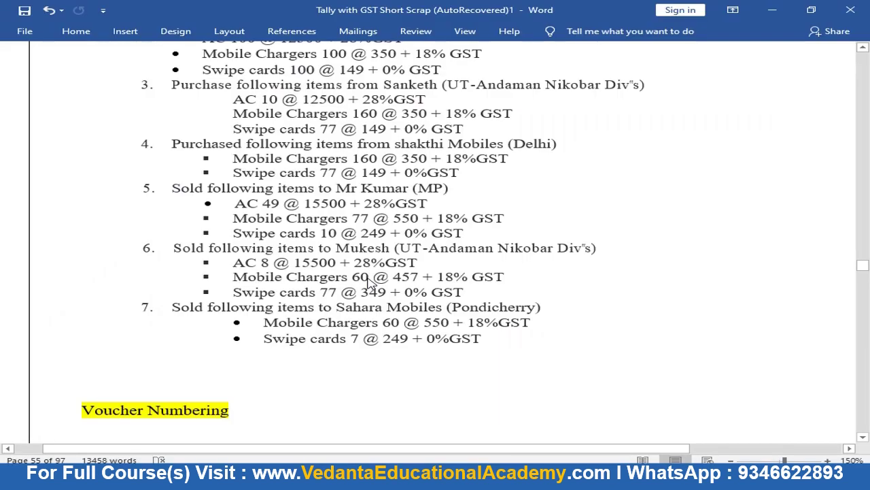
key(alt+Tab)
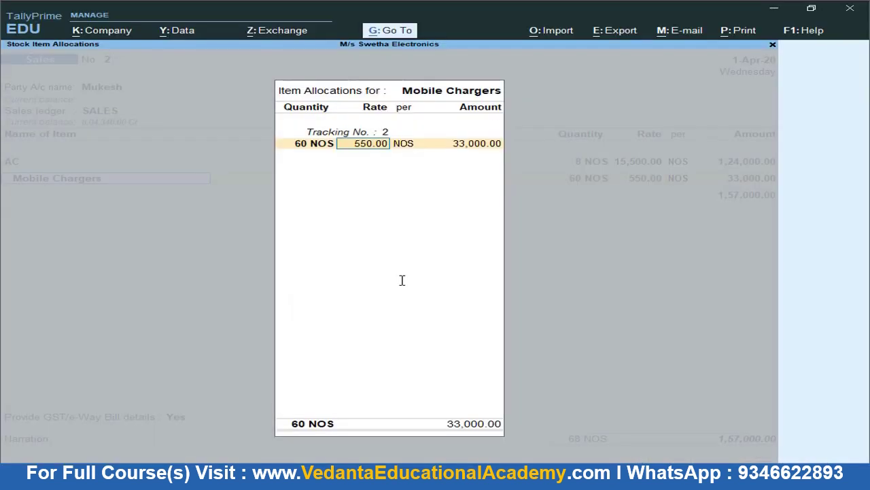
text(457)
key(Return)
key(Return)
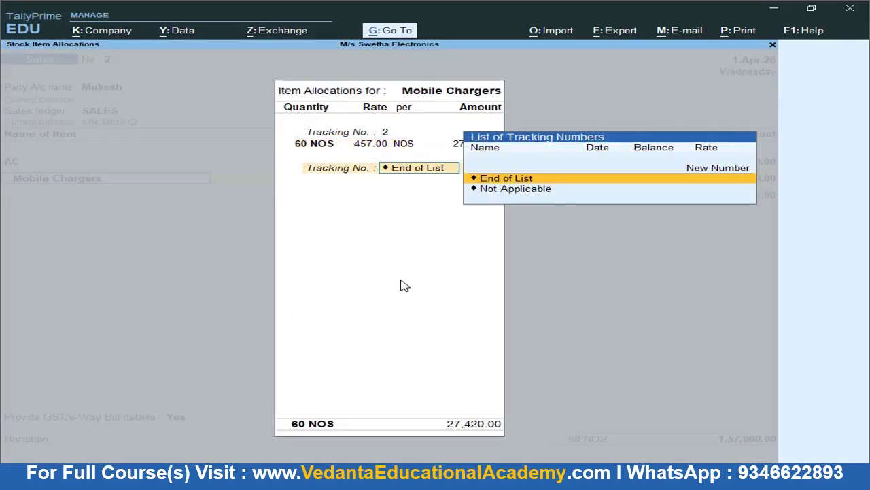
key(Return)
key(Return)
Add Swipe Cards with tracking no. 2, 77 NOS at 349
key(alt+Tab)
key(alt+Tab)
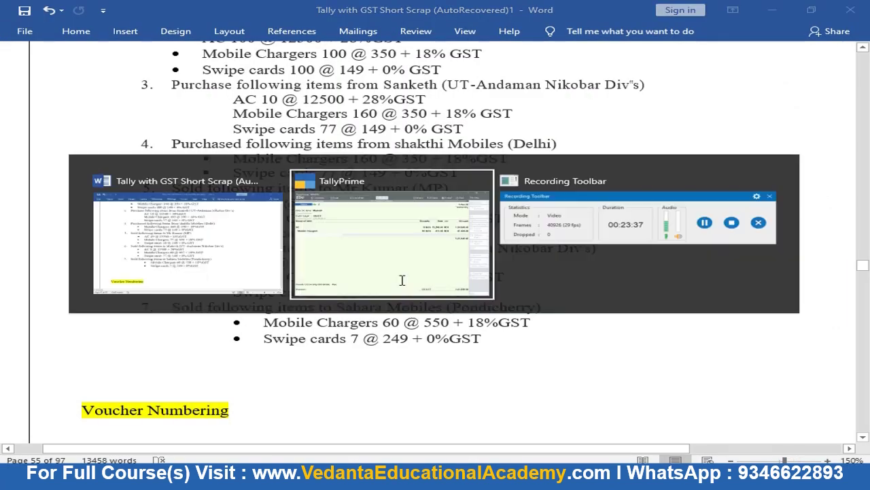
text(S)
key(Return)
key(Return)
key(alt+Tab)
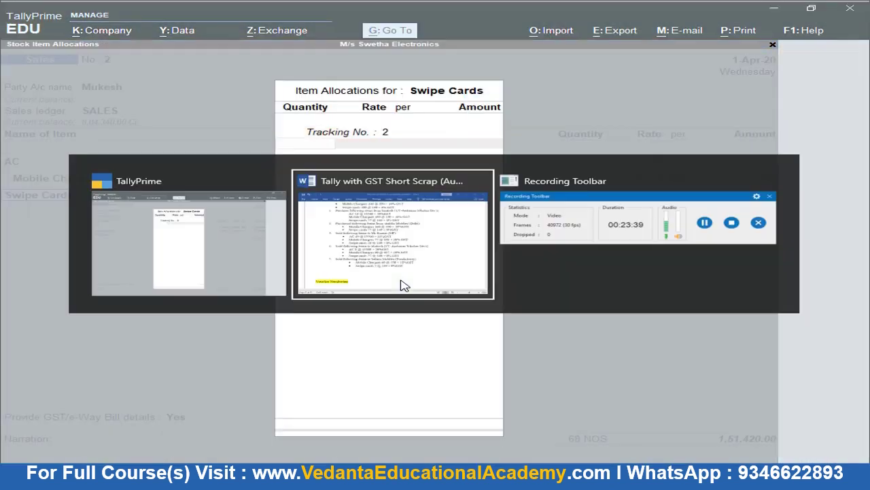
key(alt+Tab)
text(77)
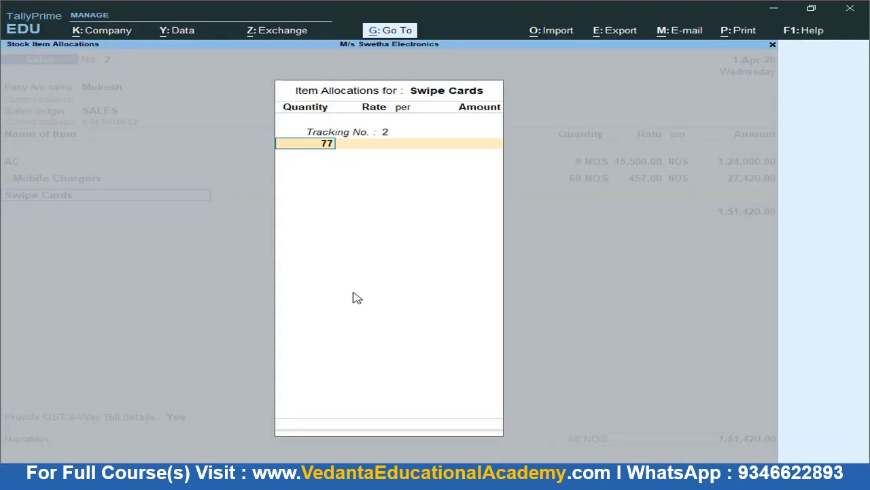
key(Return)
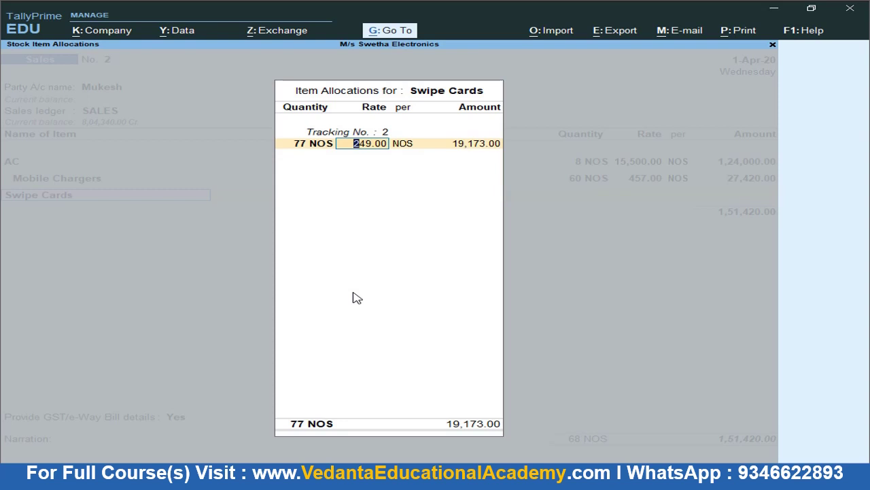
text(349)
key(Return)
key(Return)
key(Return)
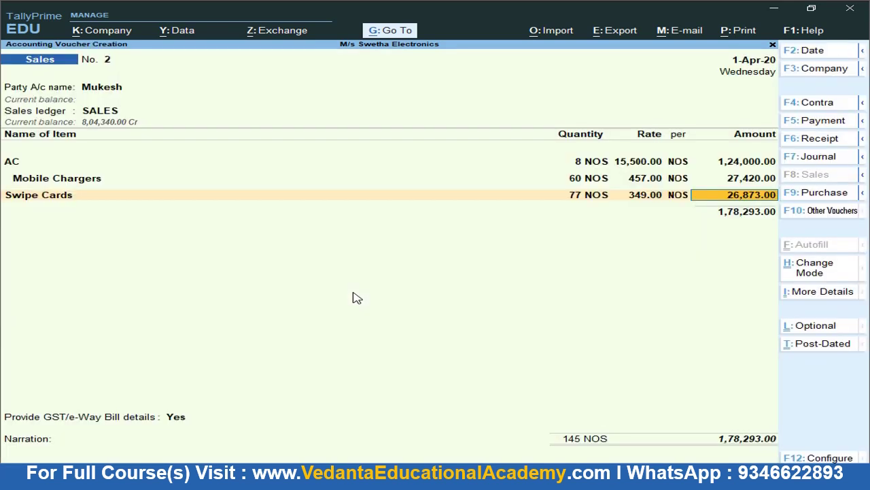
key(Return)
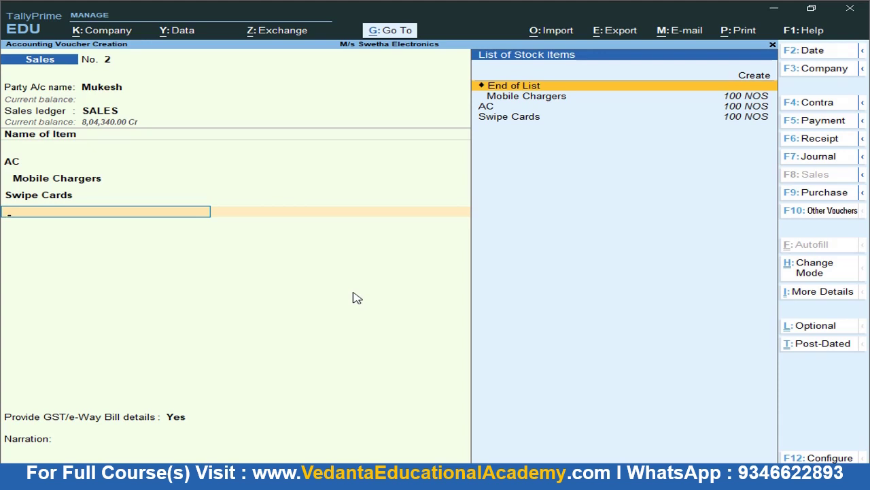
Add C GST, S GST and I GST tax rows, with I GST computed at 39,655.60
key(Return)
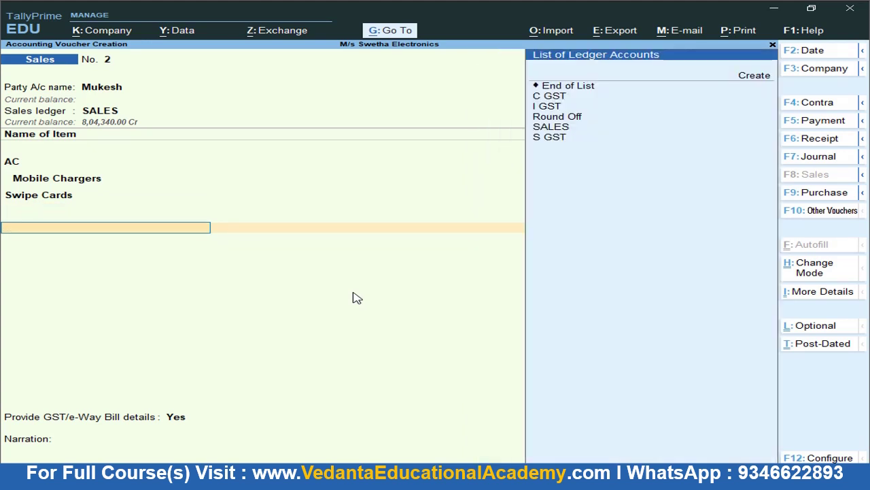
key(Down)
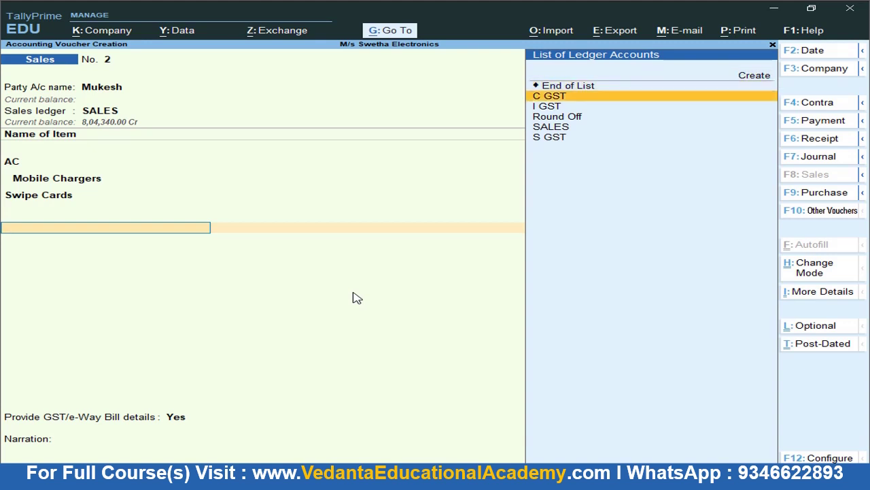
key(Return)
key(Return)
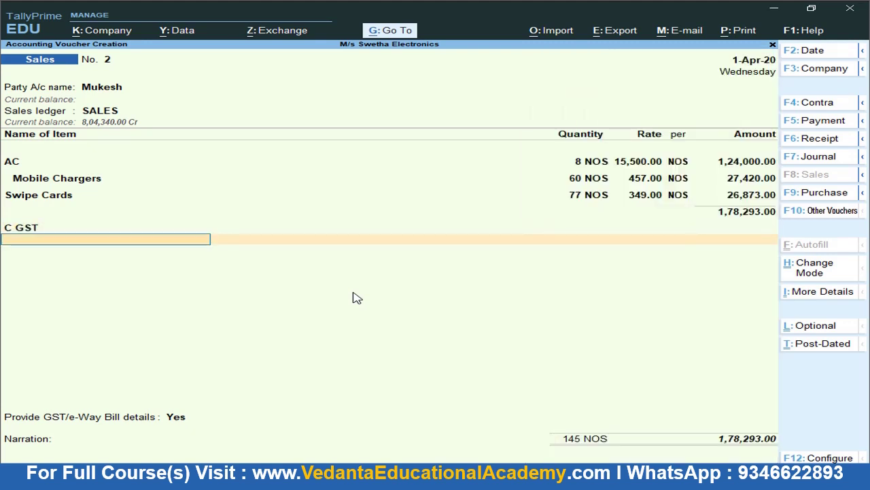
key(Down)
key(Down)
key(Down)
key(Down)
key(Down)
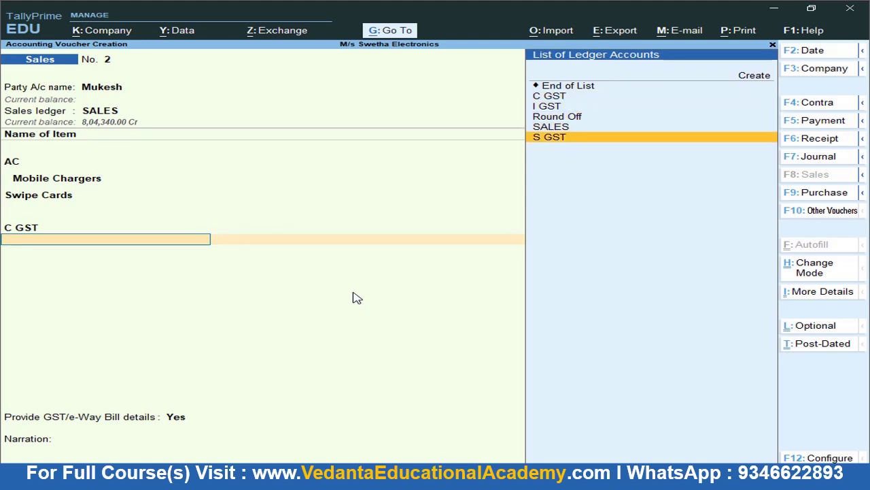
key(Return)
key(Return)
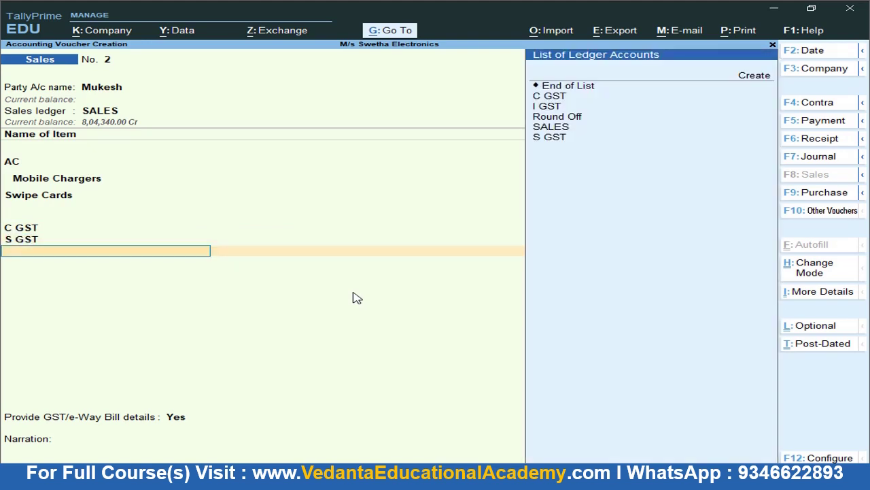
key(Down)
key(Down)
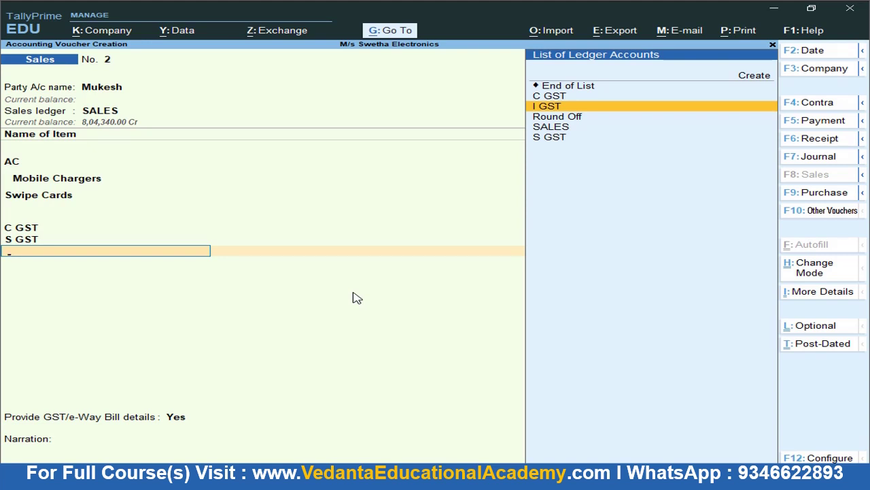
key(Return)
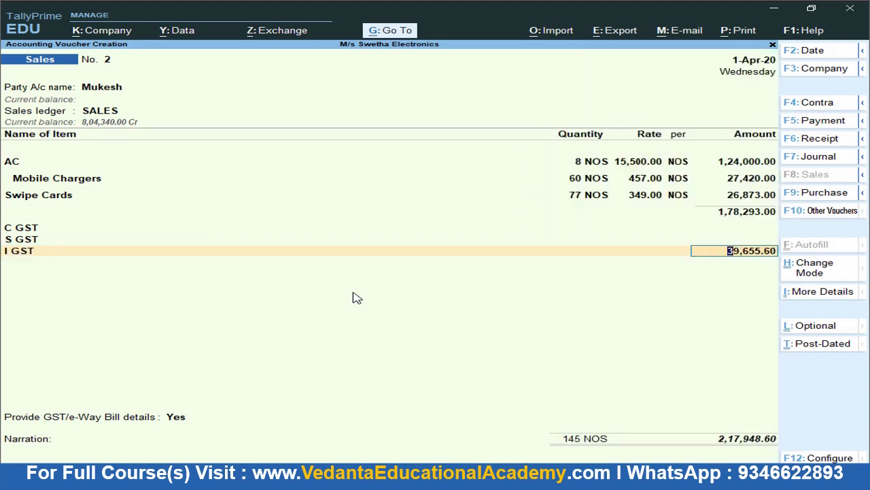
key(ctrl)
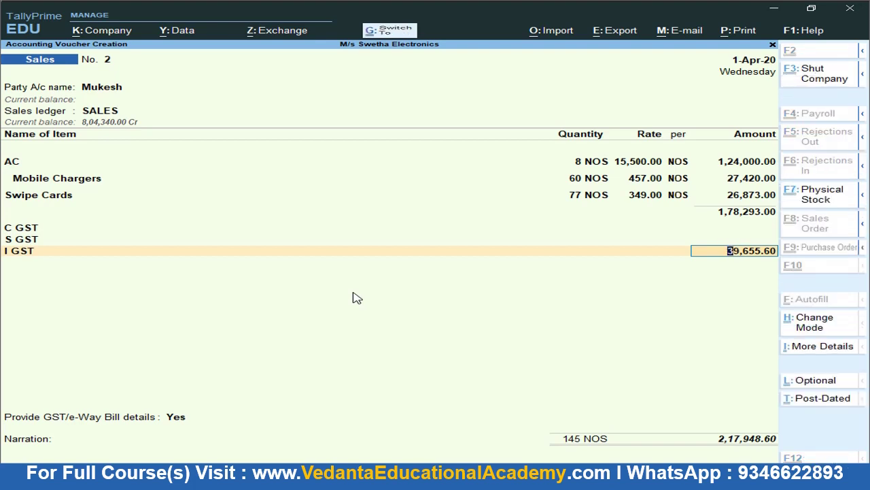